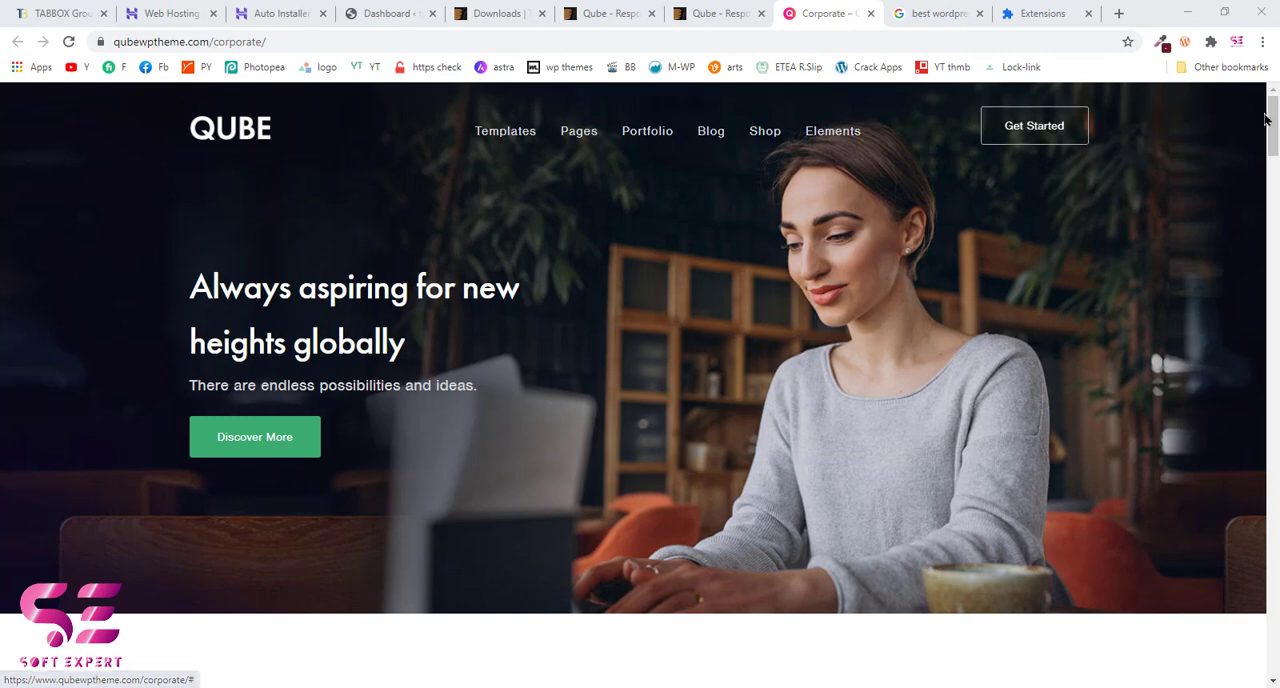
Step: Look through the Qube corporate demo page and the gallery of pre-built Qube demos in the ThemeForest preview
left_click_drag(1272, 119, 1273, 648)
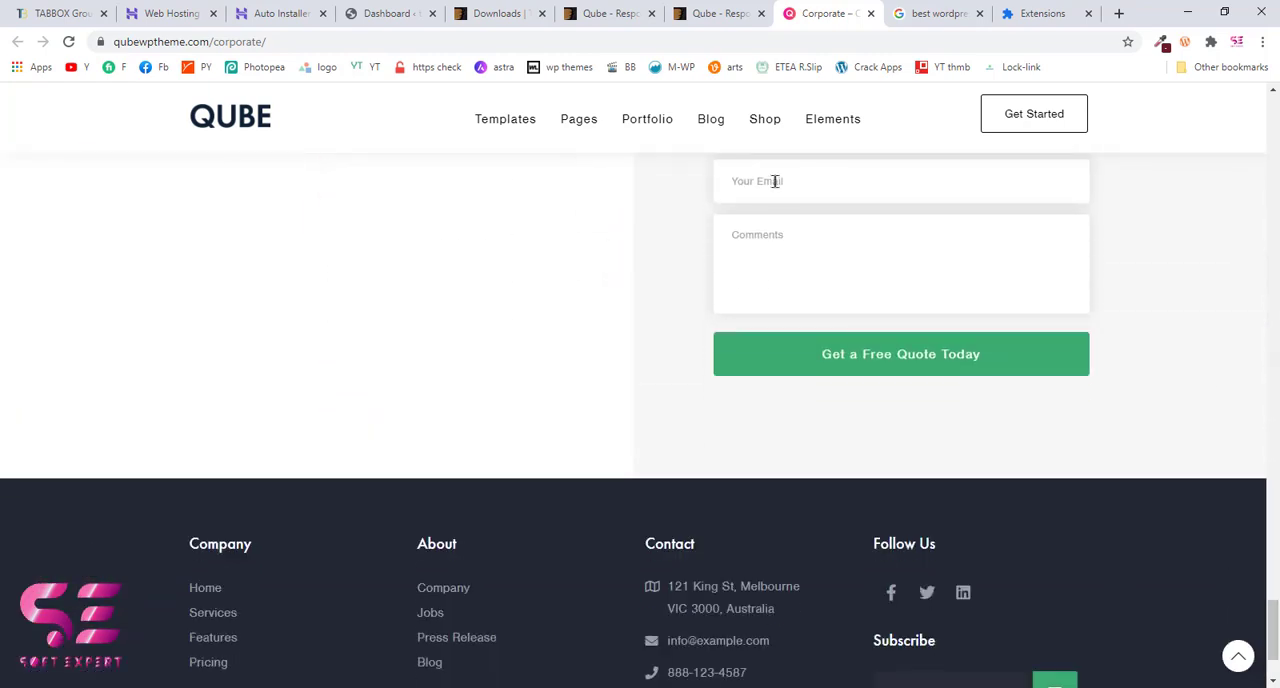
left_click(713, 10)
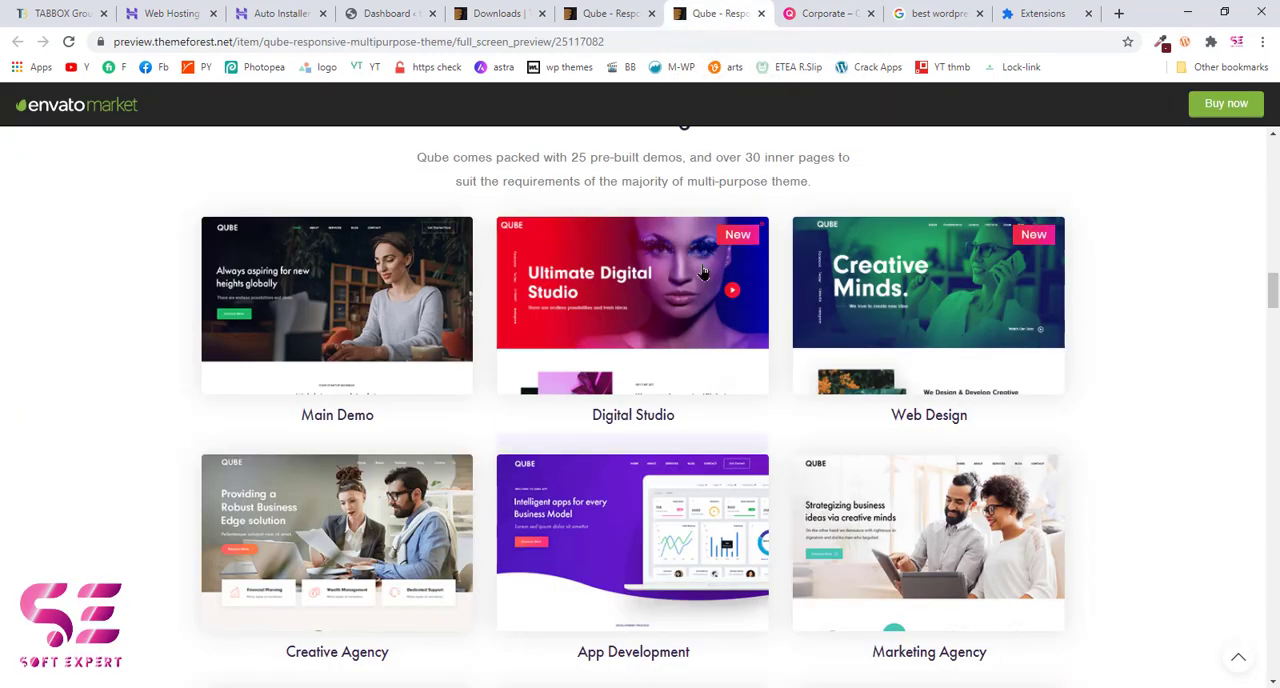
scroll(933, 278, "down", 2)
scroll(980, 282, "down", 2)
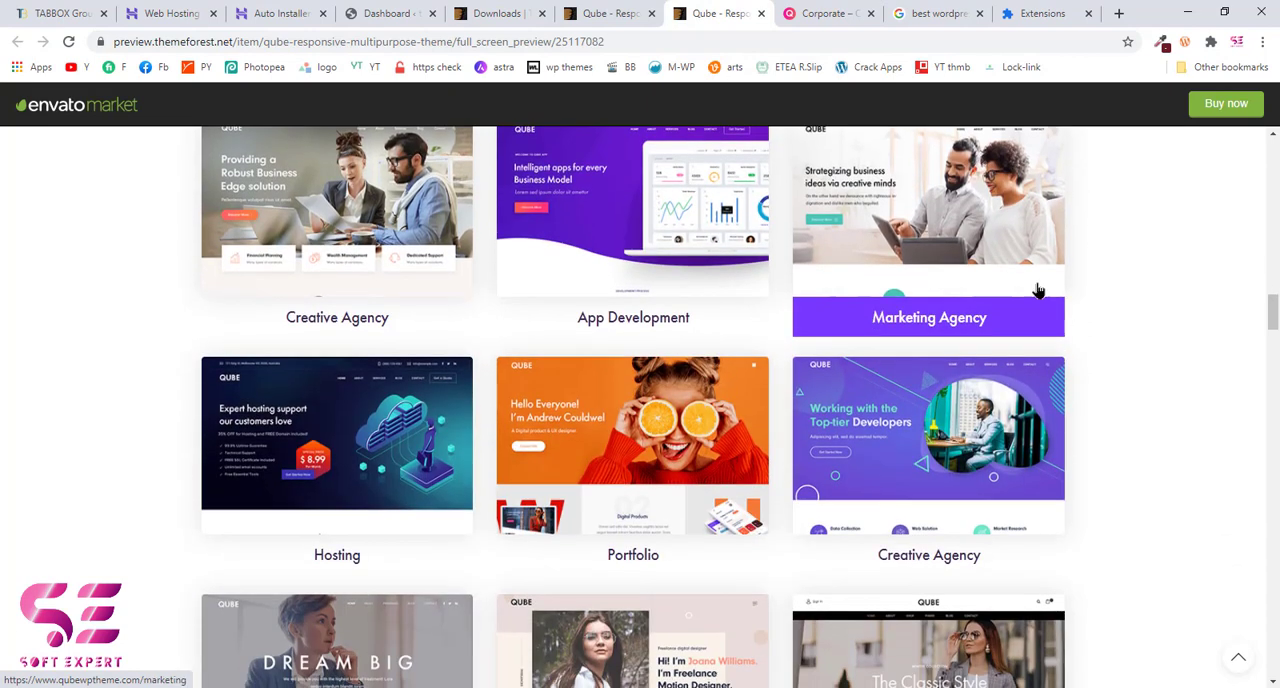
scroll(940, 458, "down", 2)
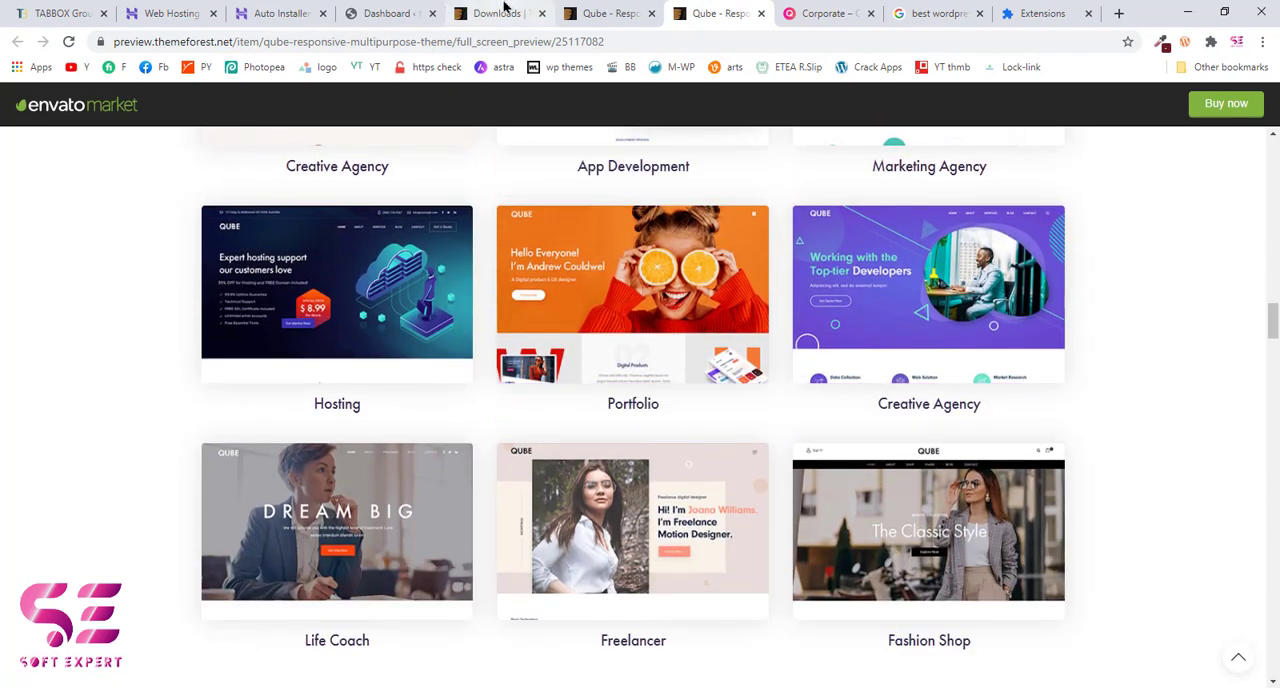
Step: Bring up the download options for the purchased Qube theme on the ThemeForest downloads page
left_click(505, 8)
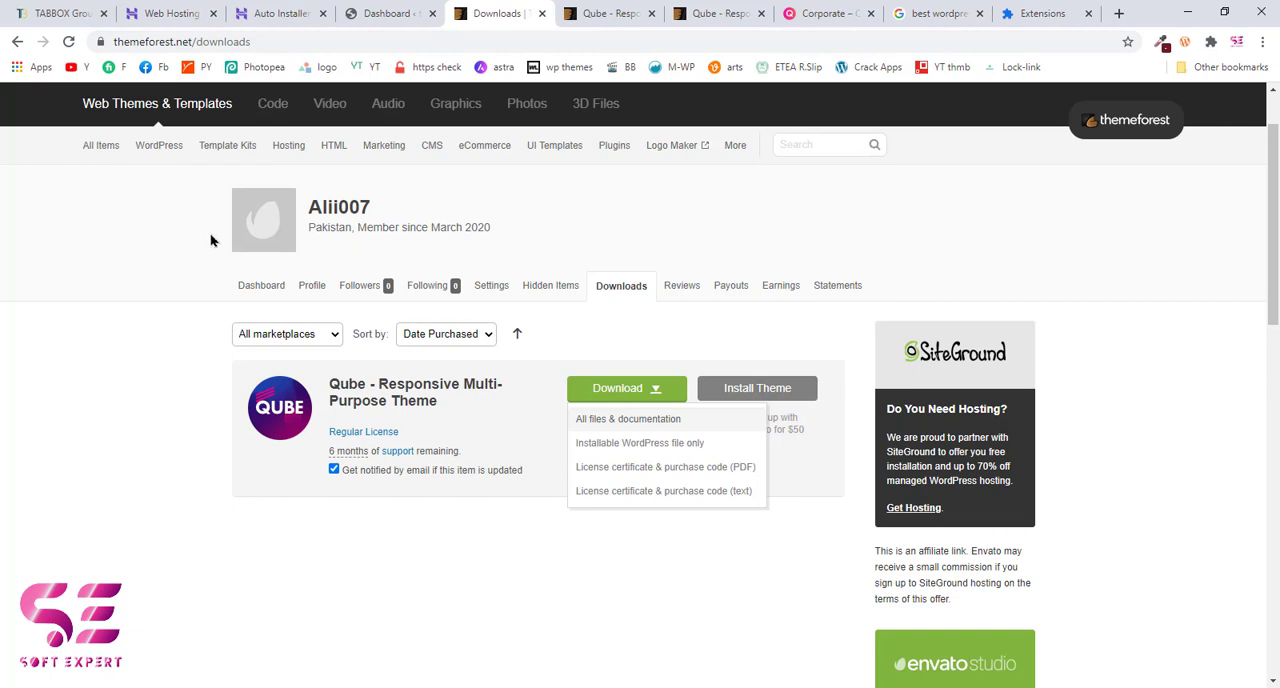
left_click(505, 552)
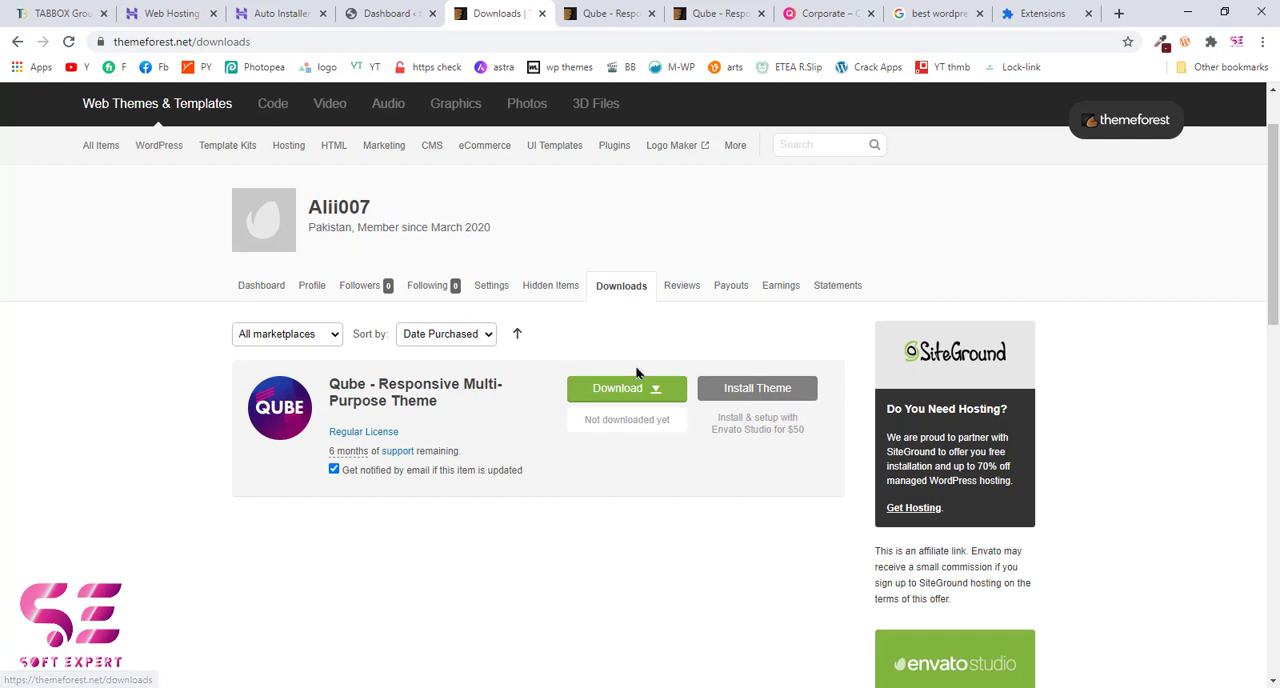
left_click(658, 392)
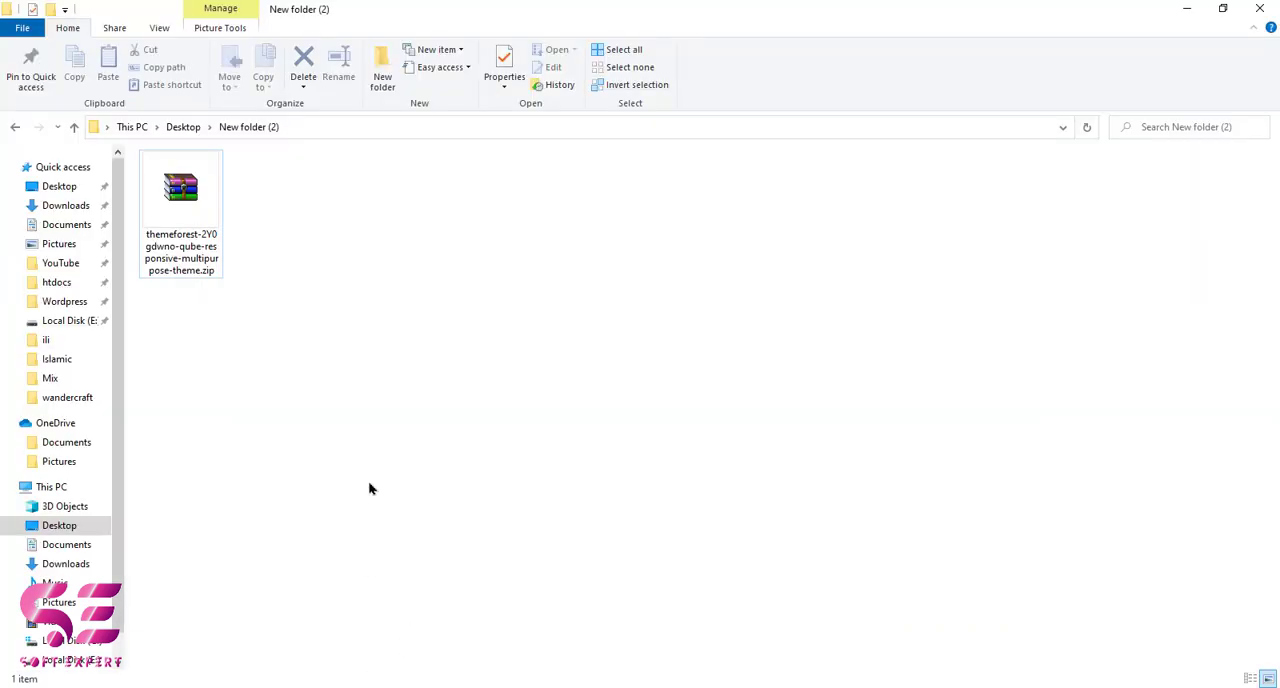
Step: Check the contents of the downloaded Qube theme archive in File Explorer and extract it into New folder (2)
double_click(205, 228)
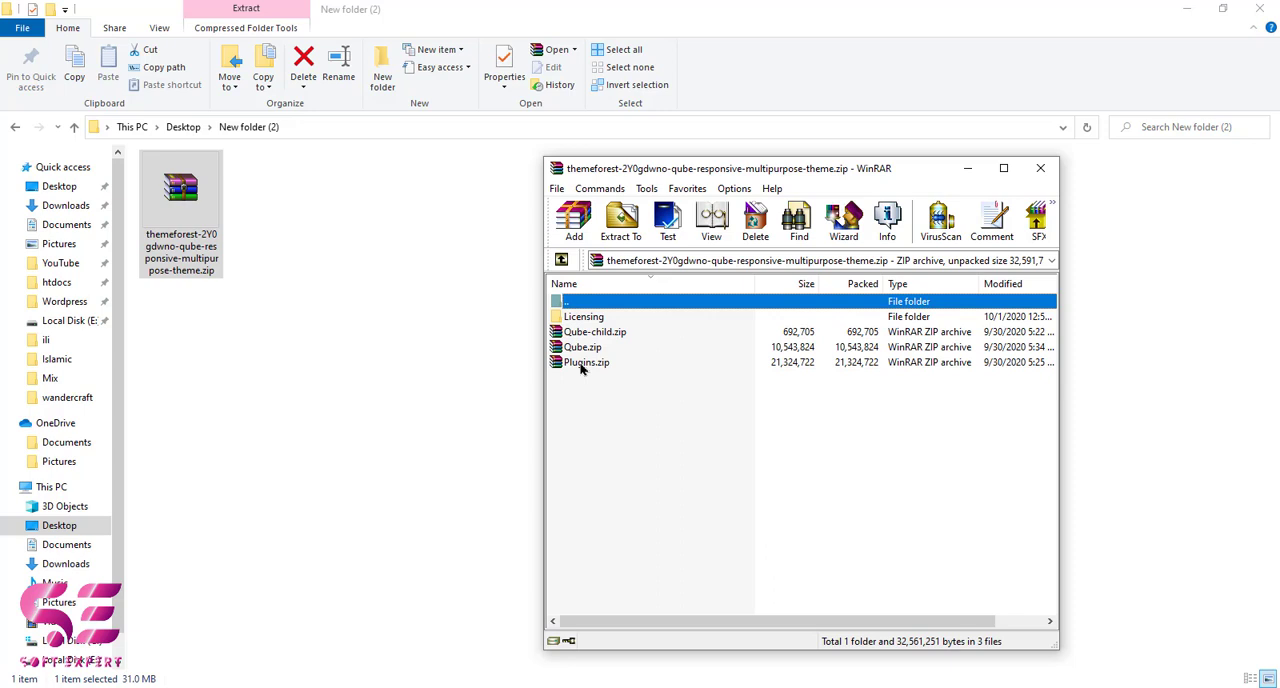
left_click(1039, 172)
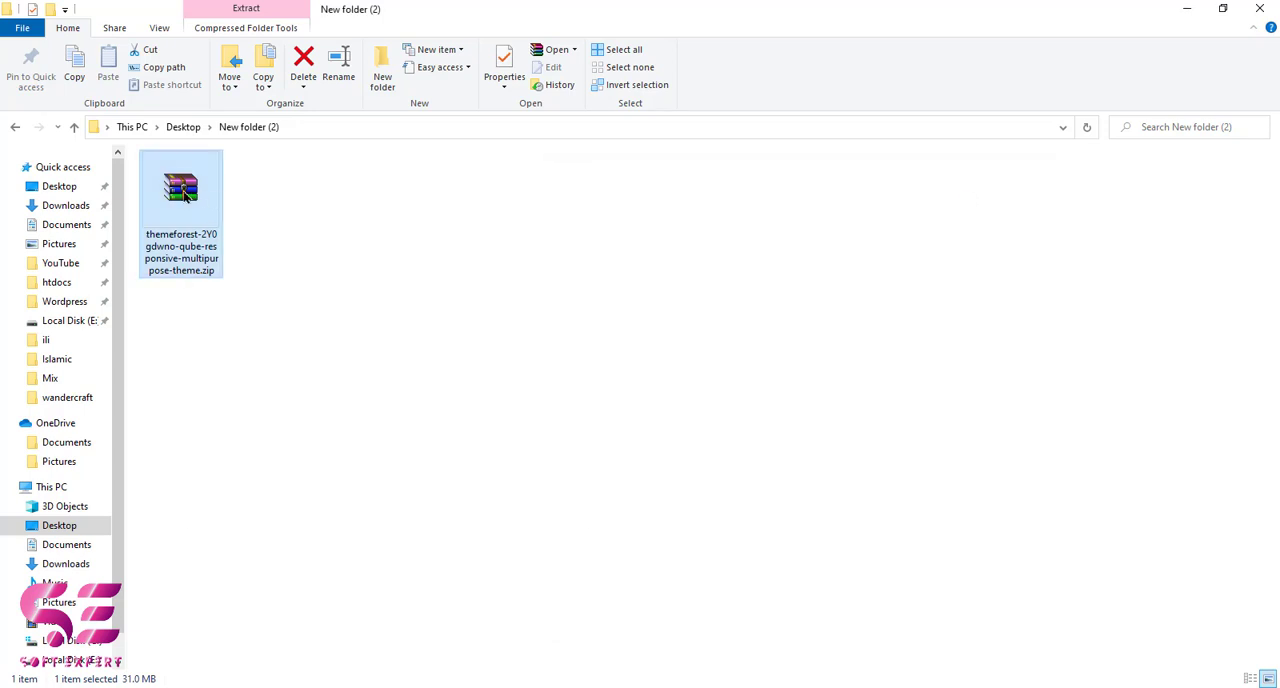
right_click(184, 195)
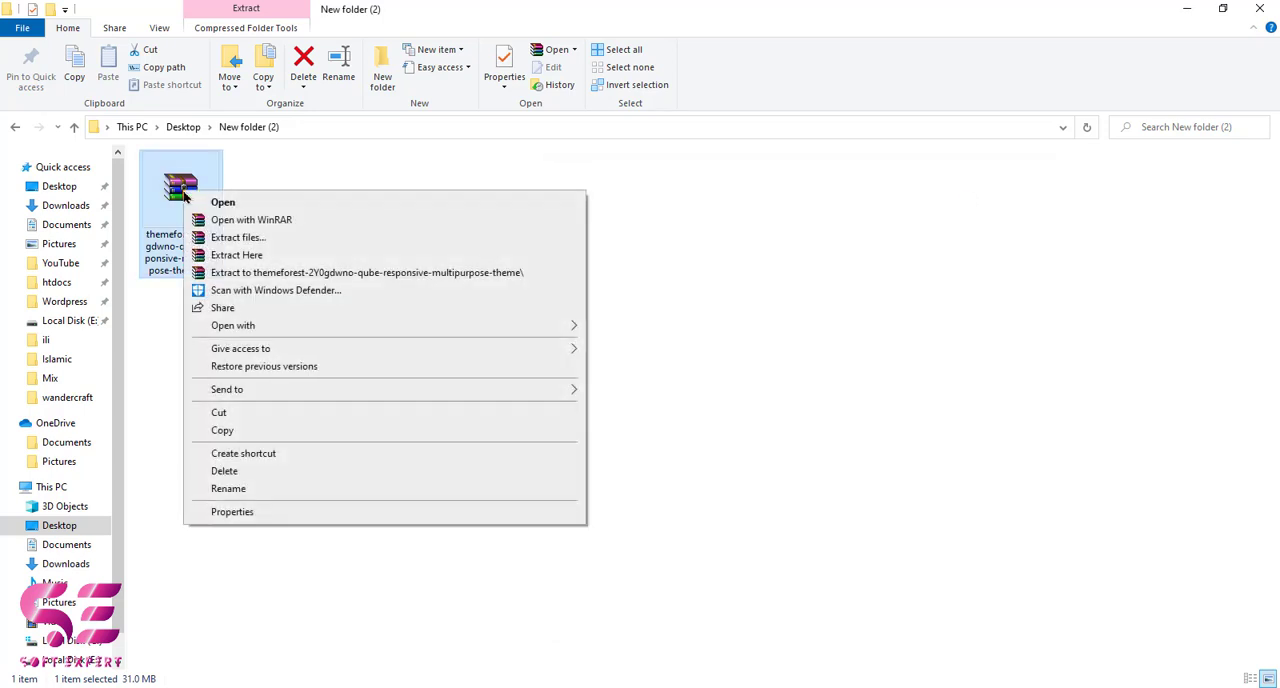
left_click(240, 255)
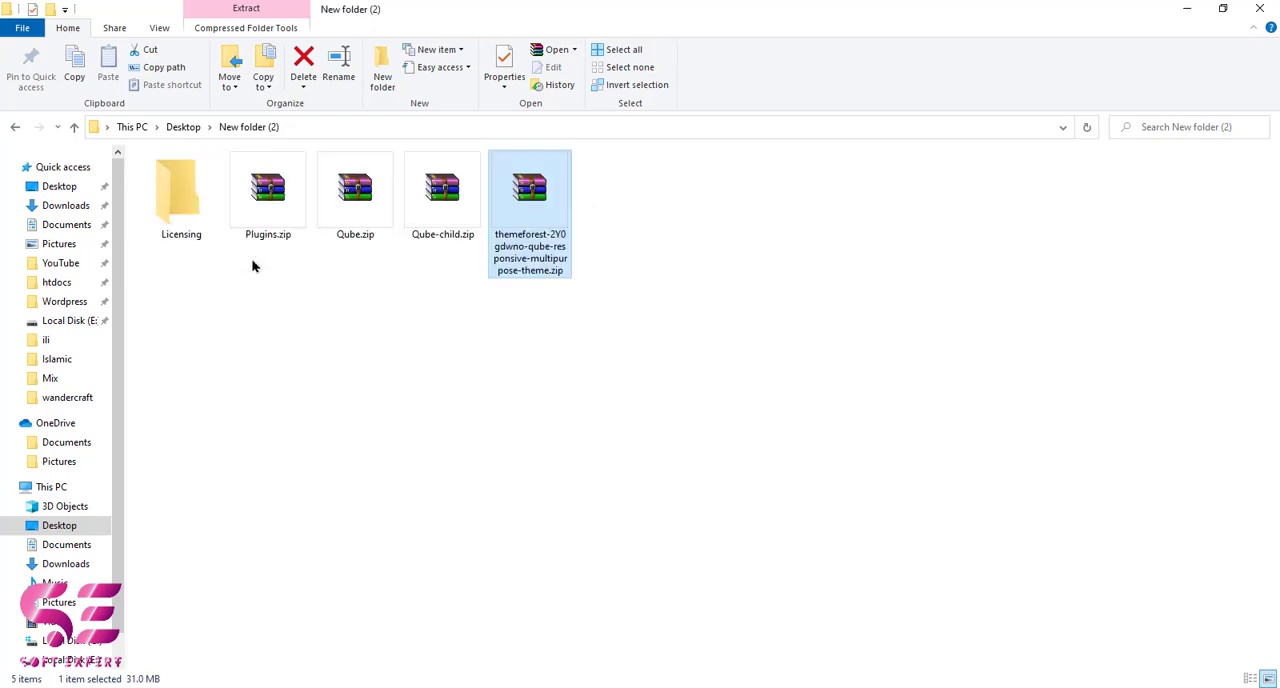
left_click(265, 266)
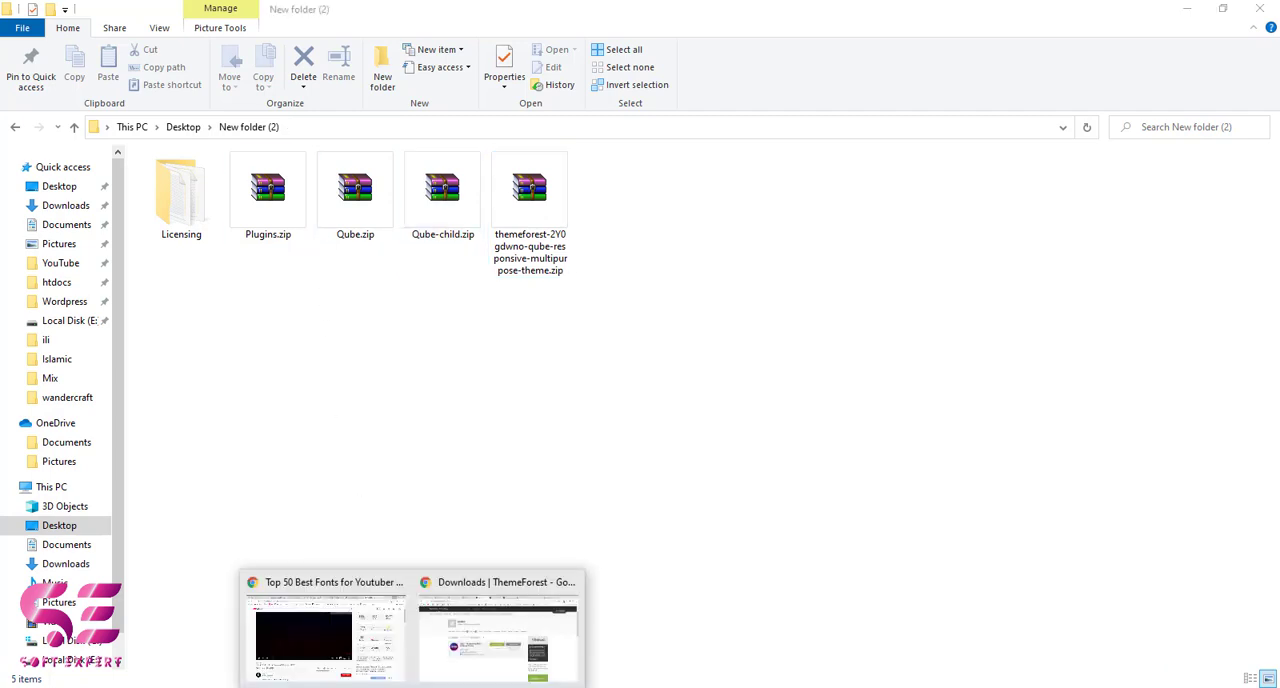
Step: Switch to Chrome and show the site's WordPress dashboard, checking its address and its installation in Hostinger's auto installer
left_click(476, 647)
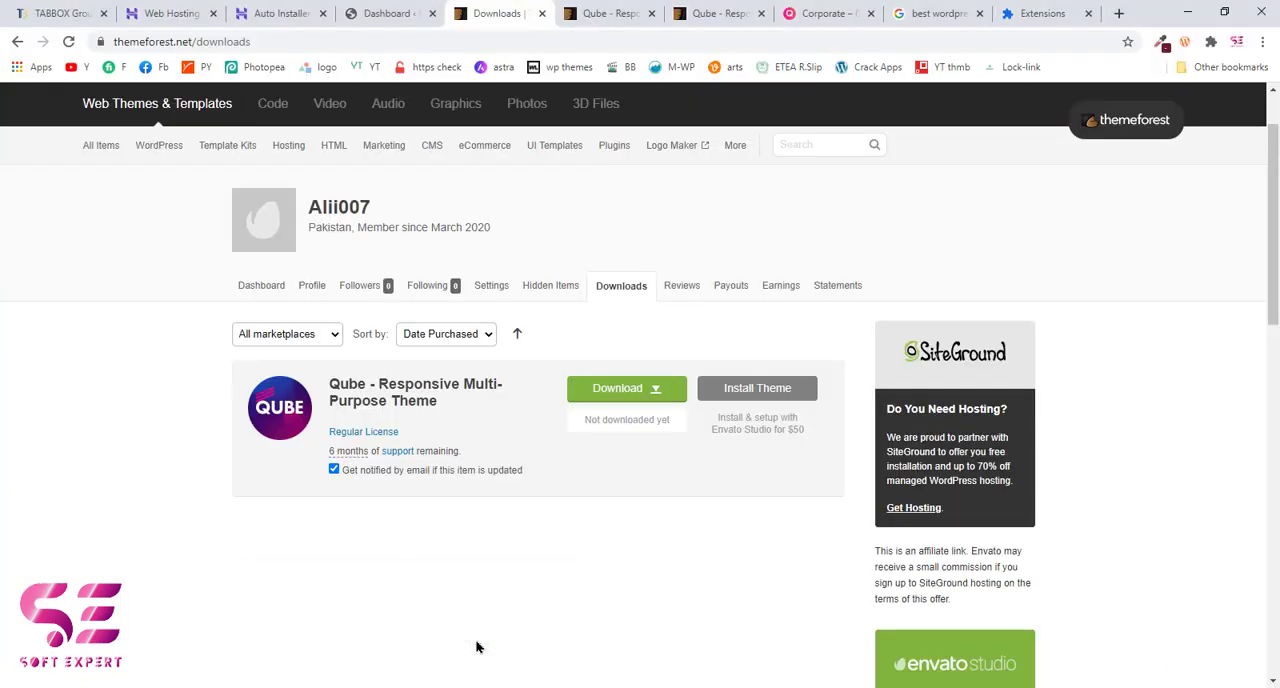
left_click(392, 12)
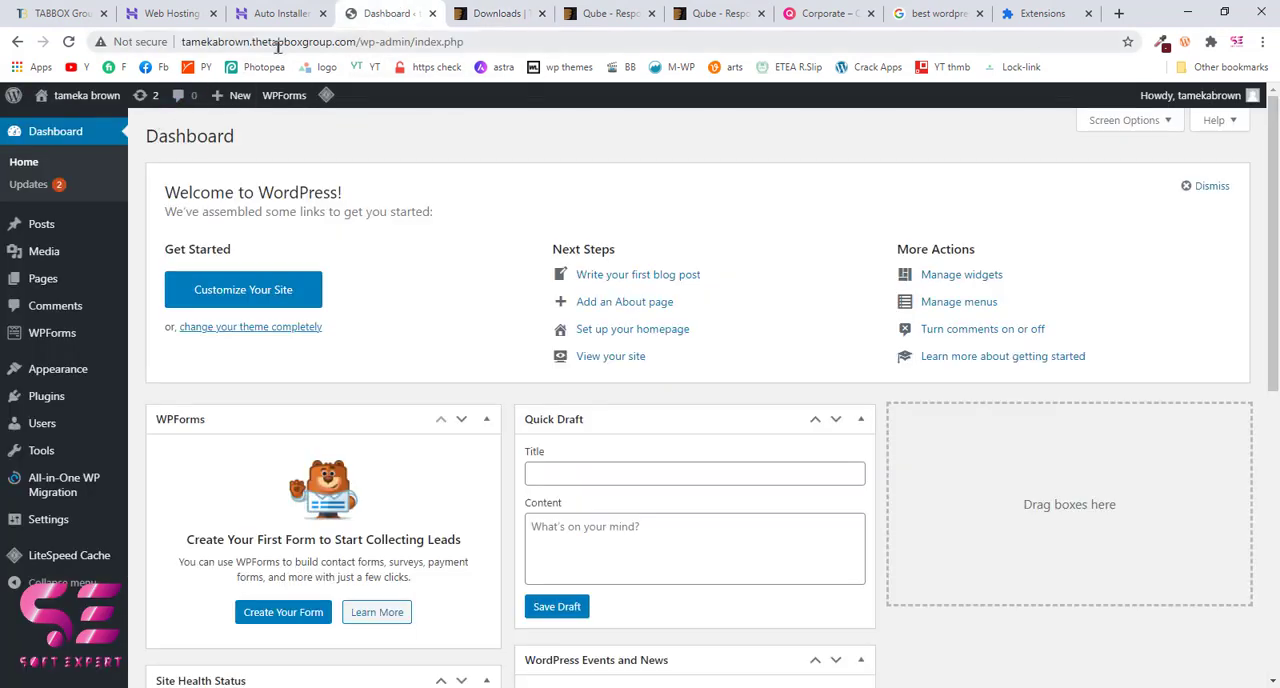
left_click_drag(183, 41, 320, 42)
left_click(320, 42)
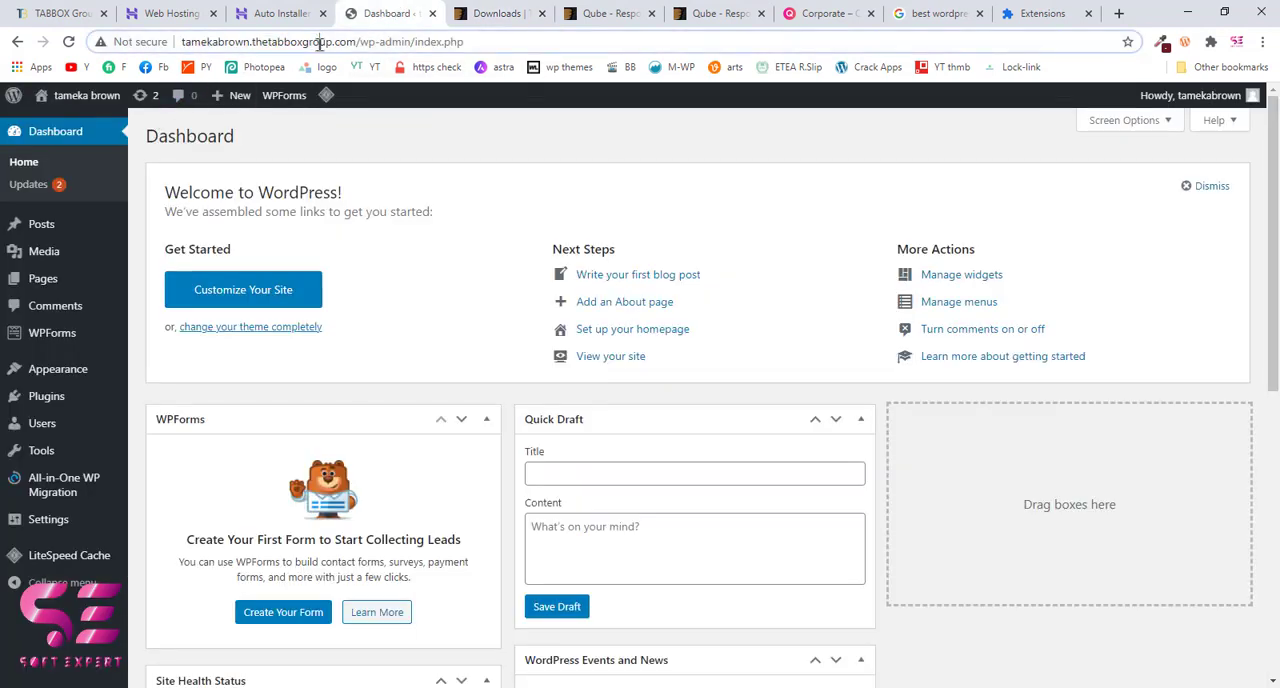
left_click(272, 15)
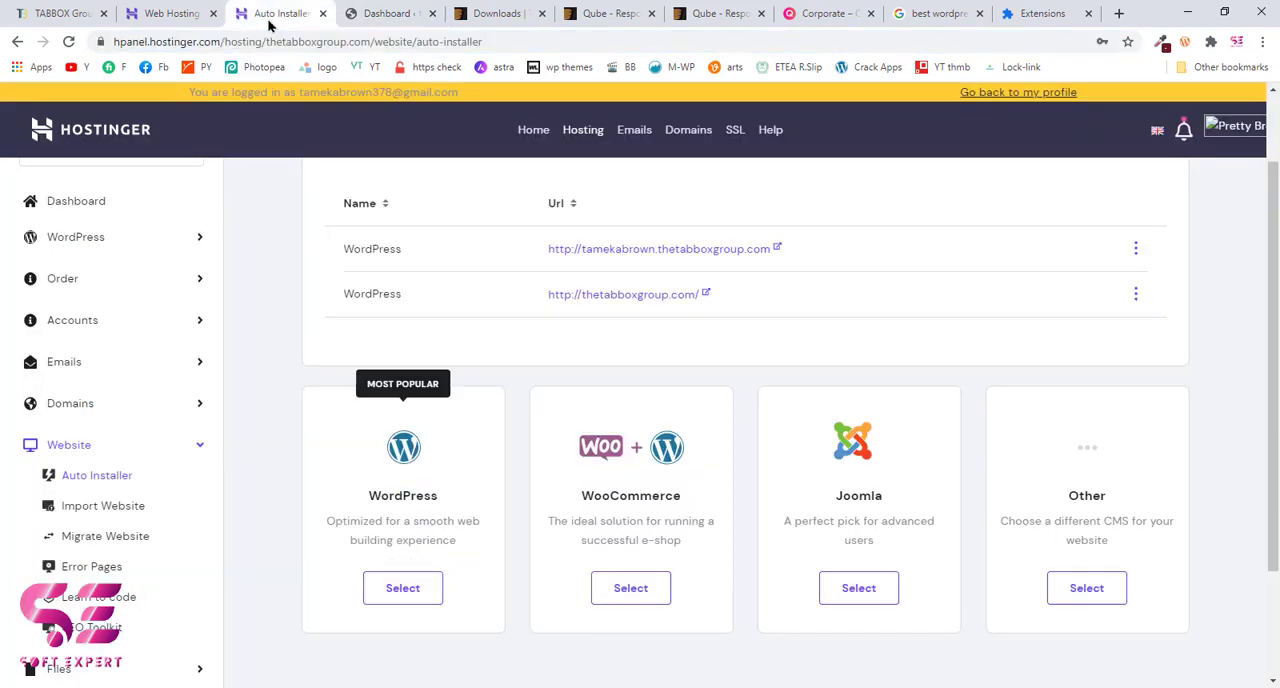
left_click(364, 16)
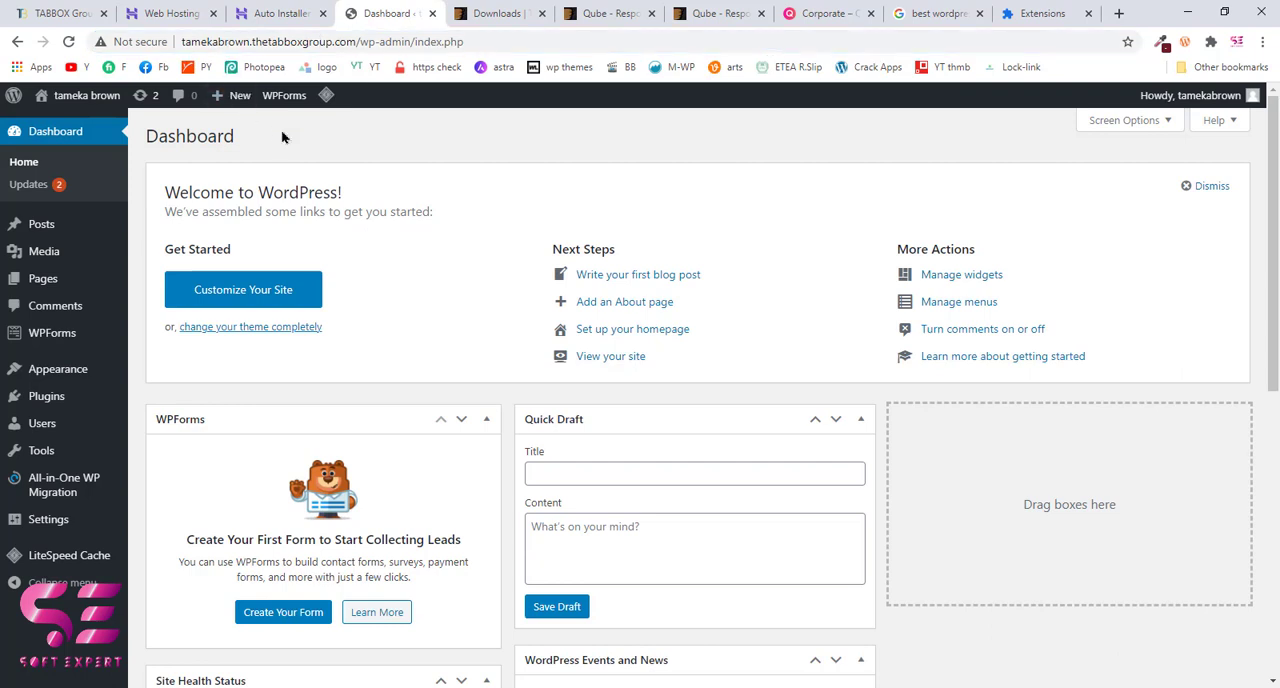
Step: Try to install the Qube theme in WordPress by uploading Qube.zip from New folder (2), and return to the Add Themes page
mouse_move(55, 378)
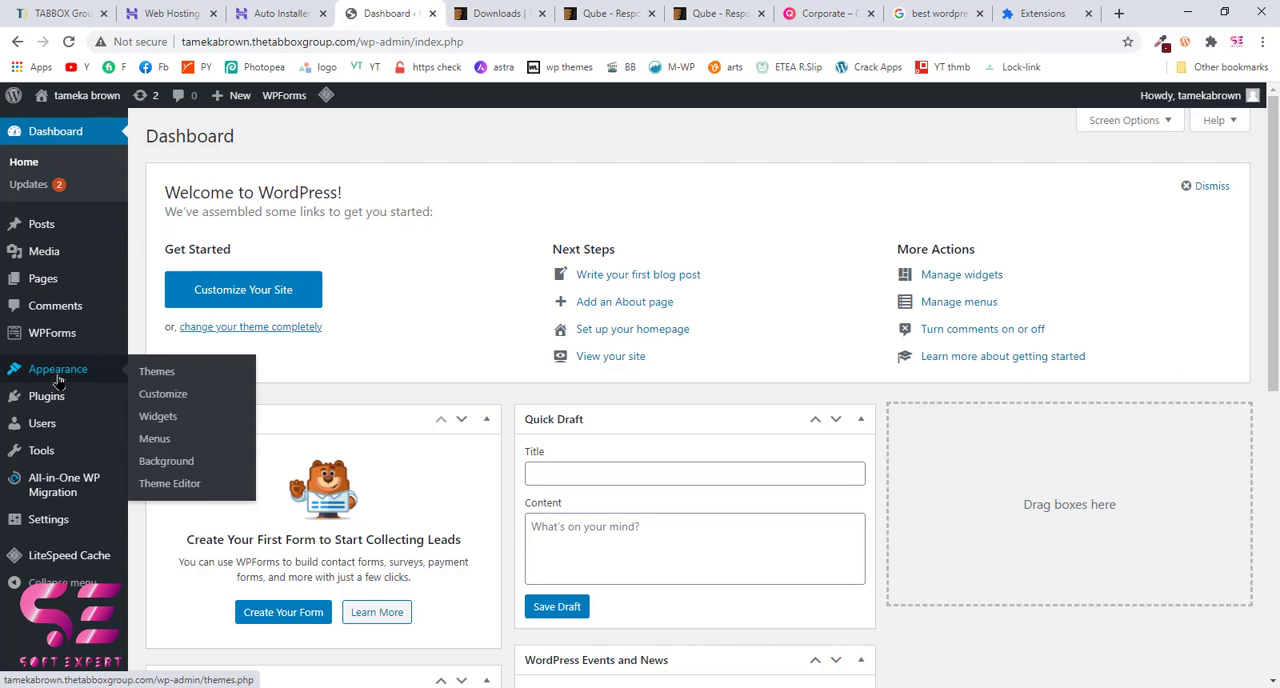
left_click(174, 376)
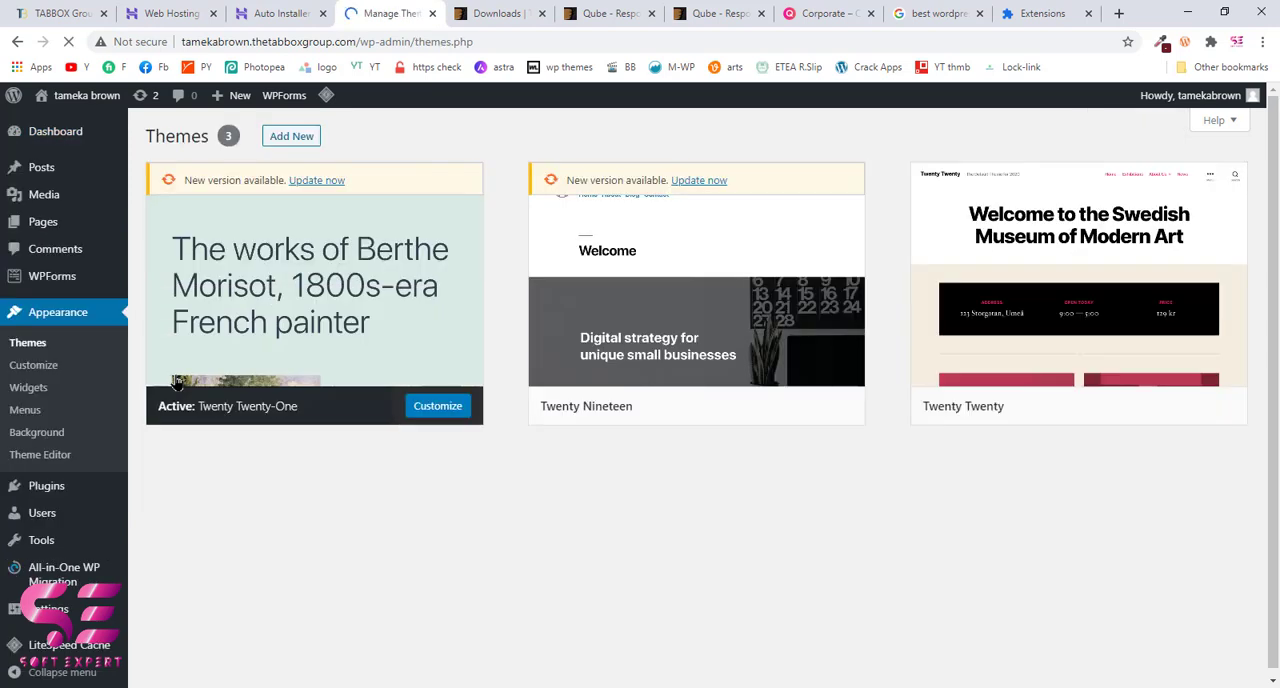
left_click(276, 142)
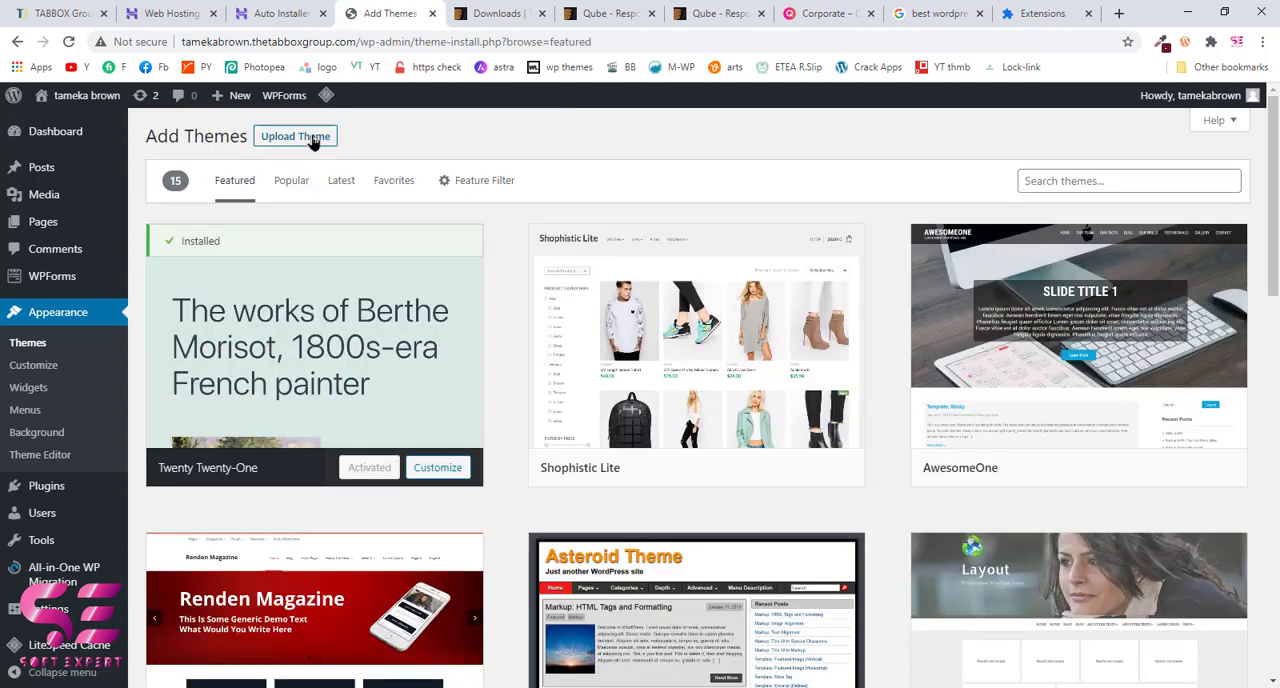
left_click(312, 140)
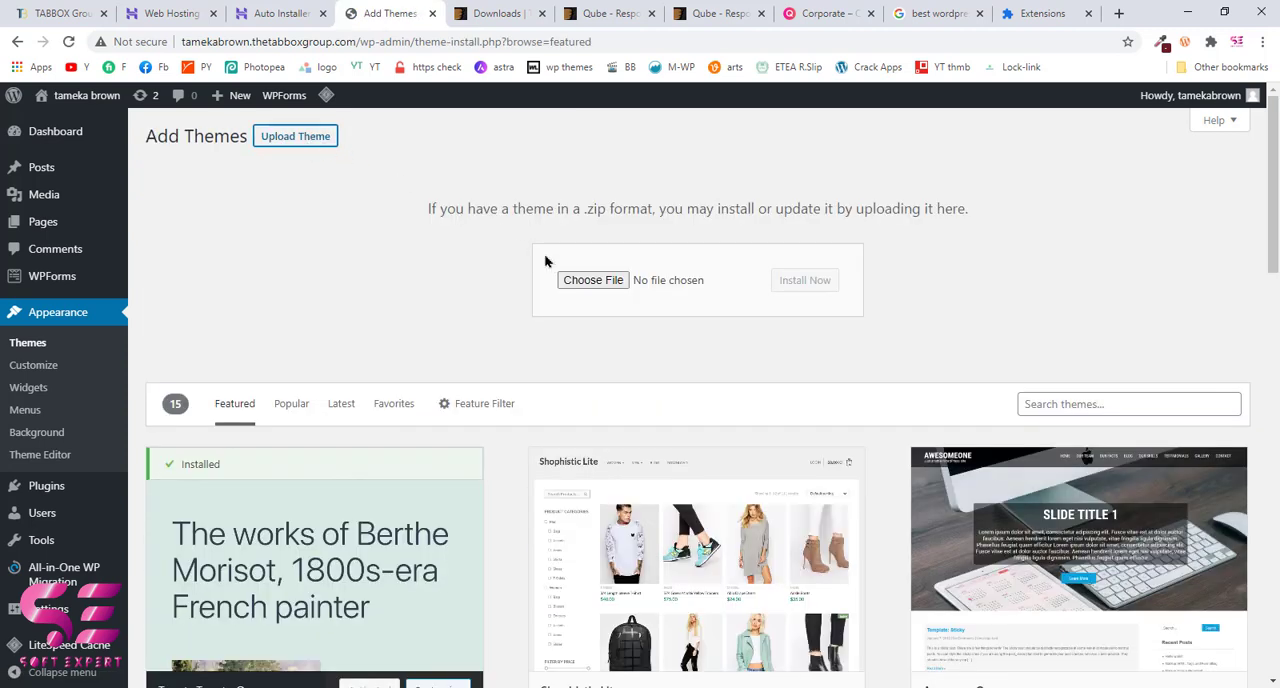
left_click(572, 281)
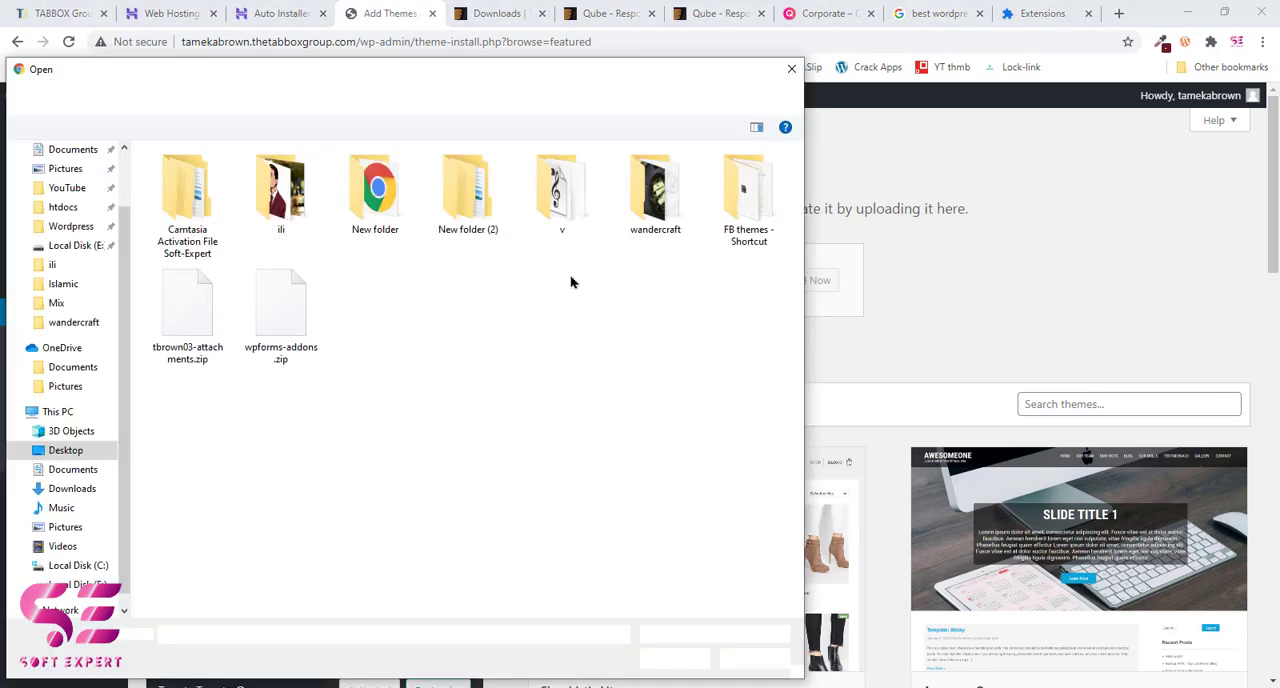
double_click(462, 207)
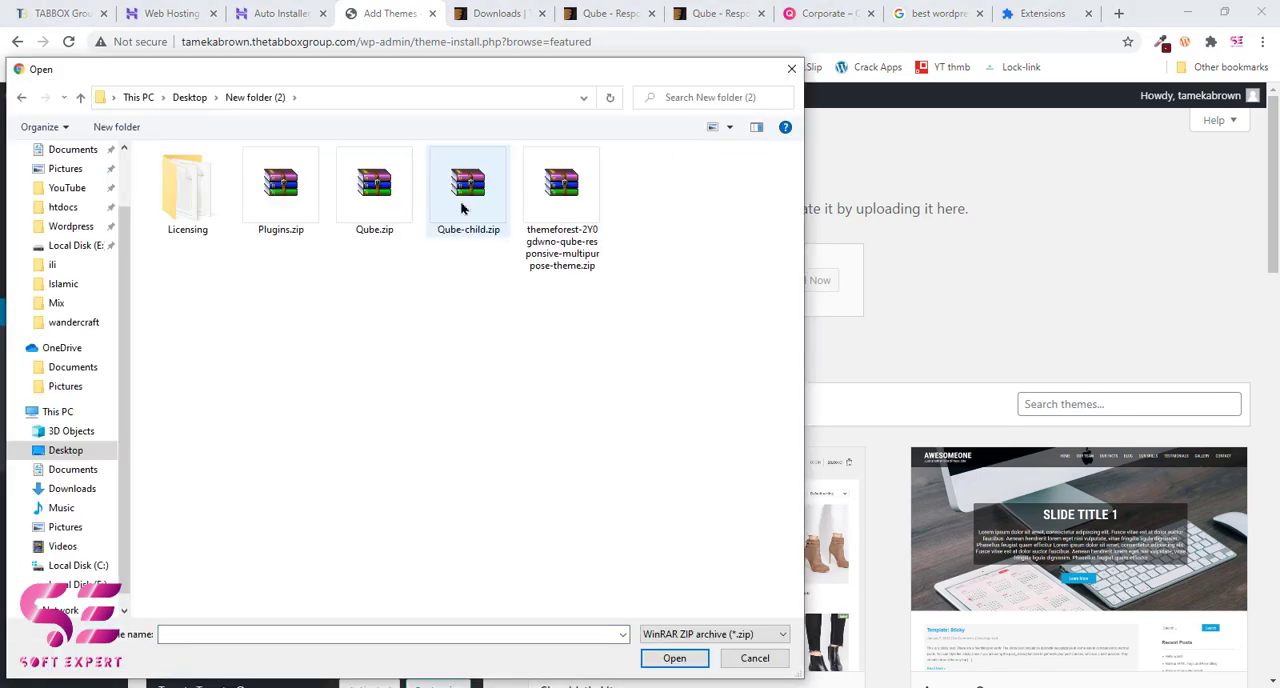
left_click(370, 218)
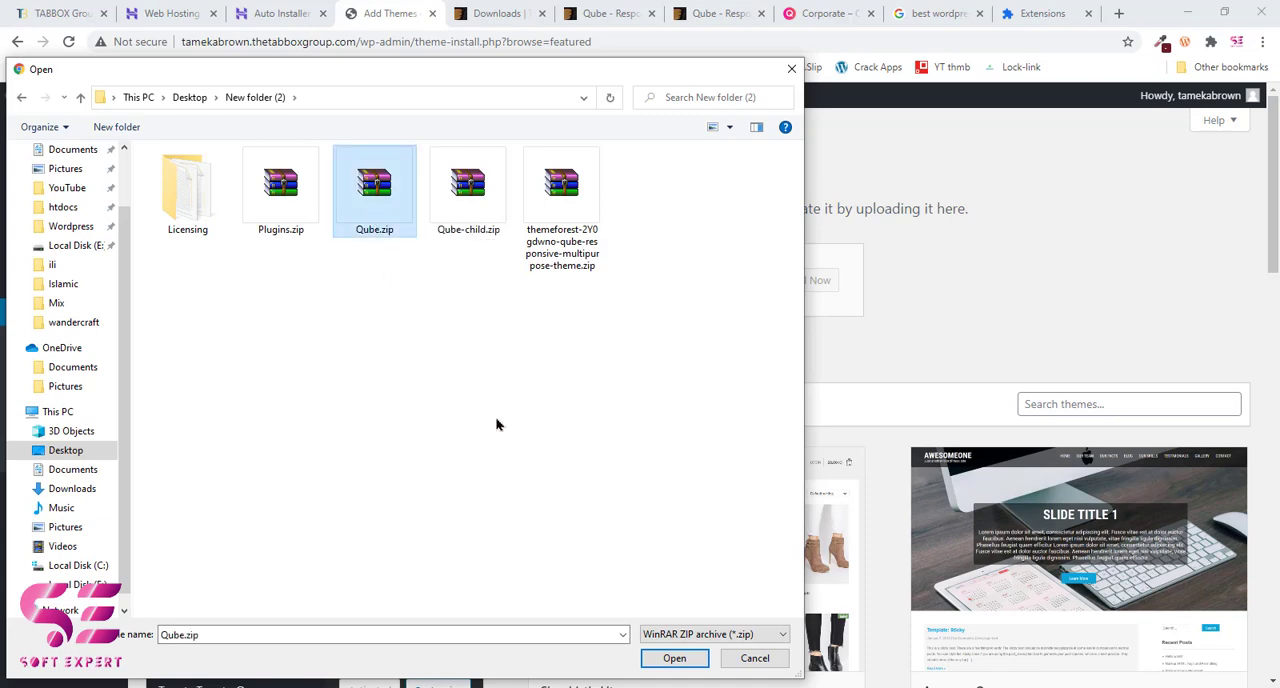
left_click(670, 658)
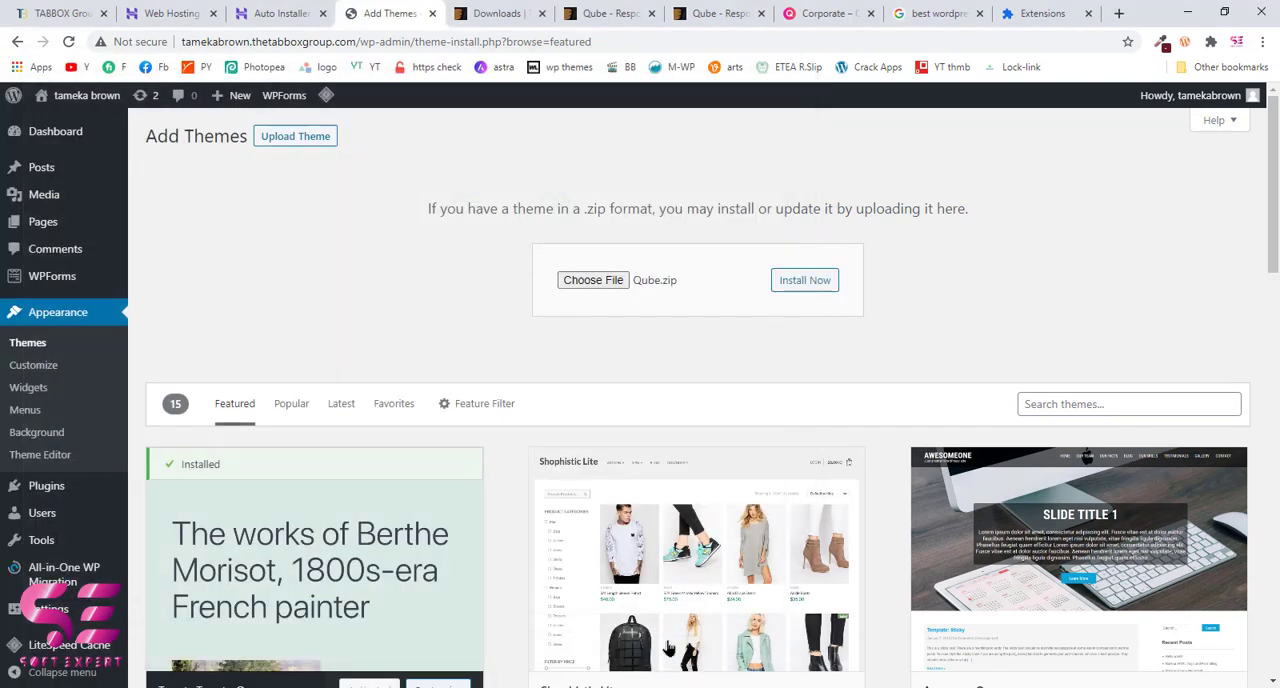
left_click(813, 284)
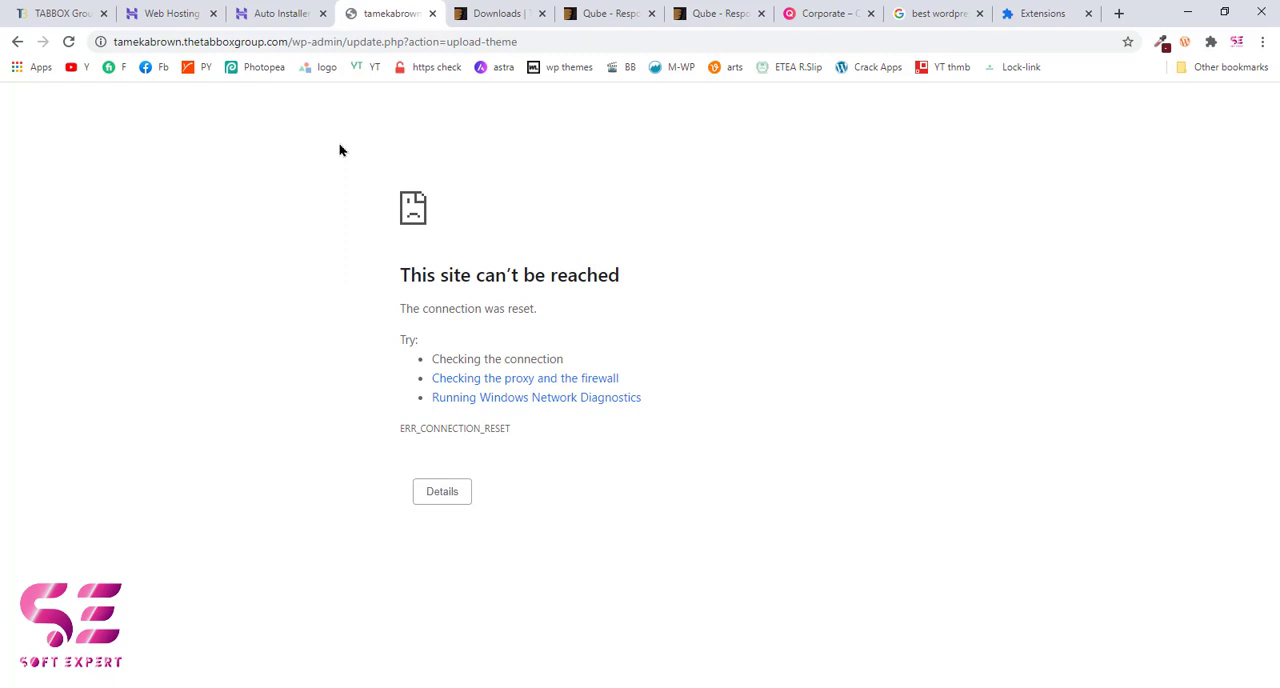
key("alt+Left")
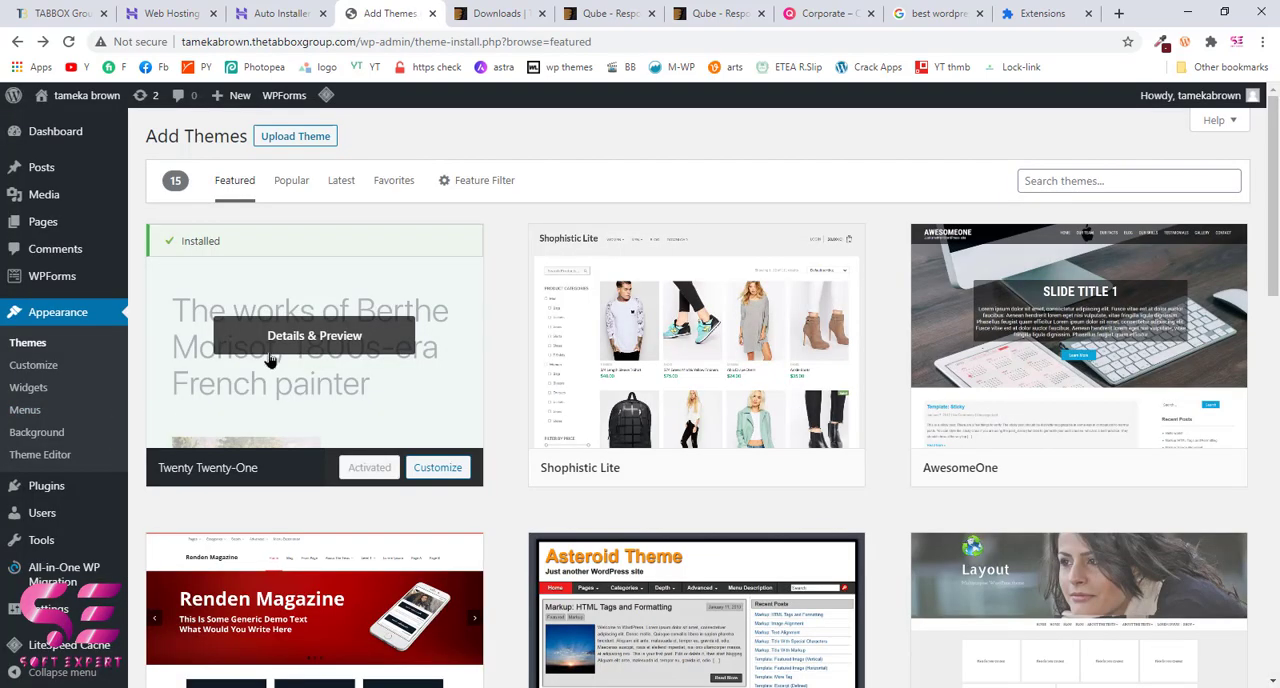
left_click(161, 6)
left_click(258, 12)
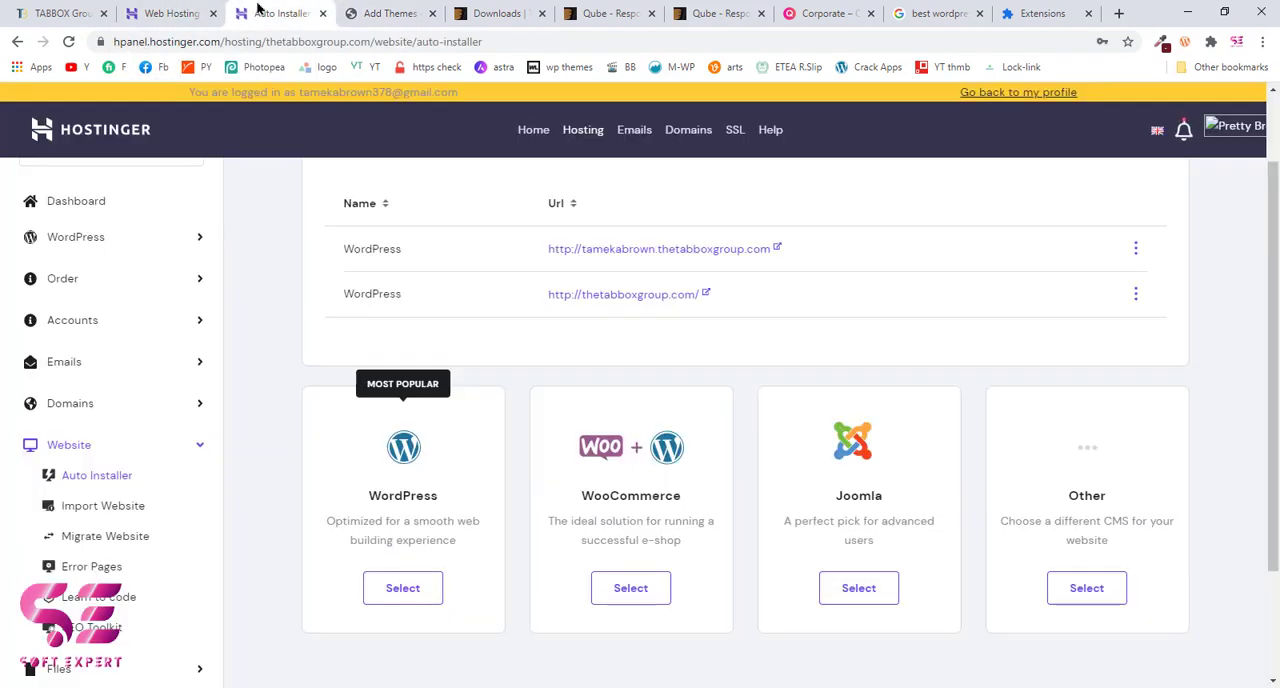
left_click(367, 14)
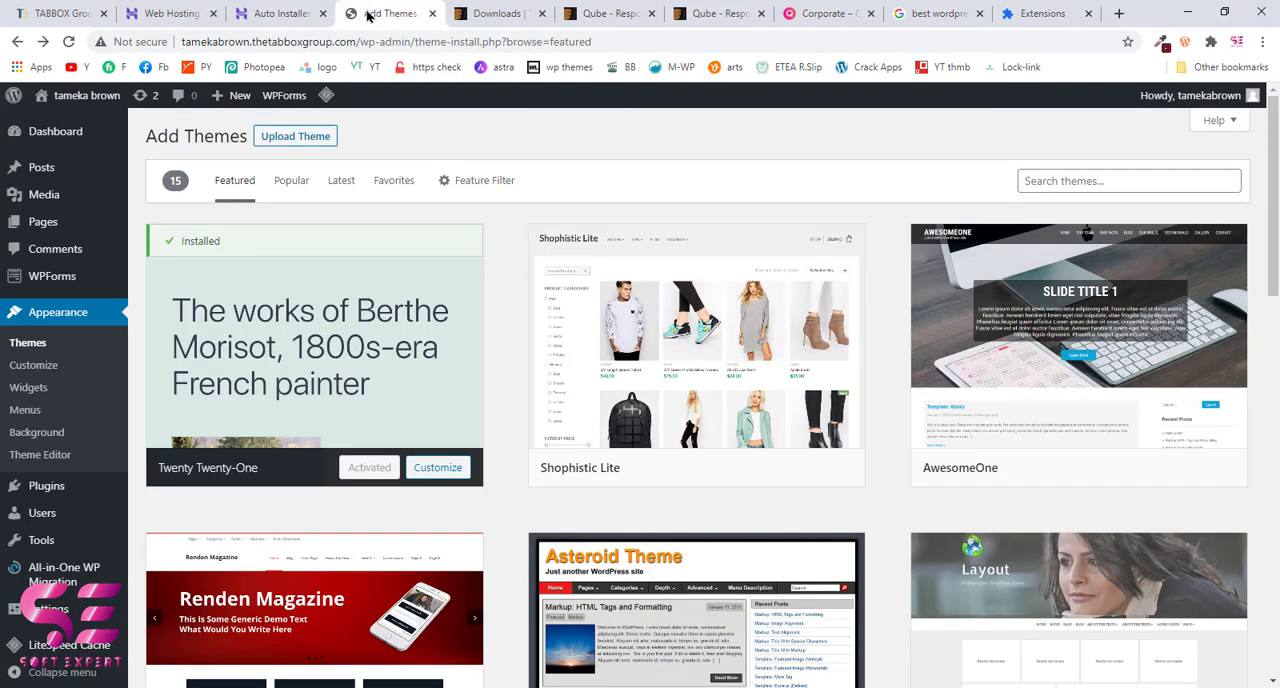
Step: Search the WordPress plugins for "file manager", and install and activate the File Manager plugin
mouse_move(78, 484)
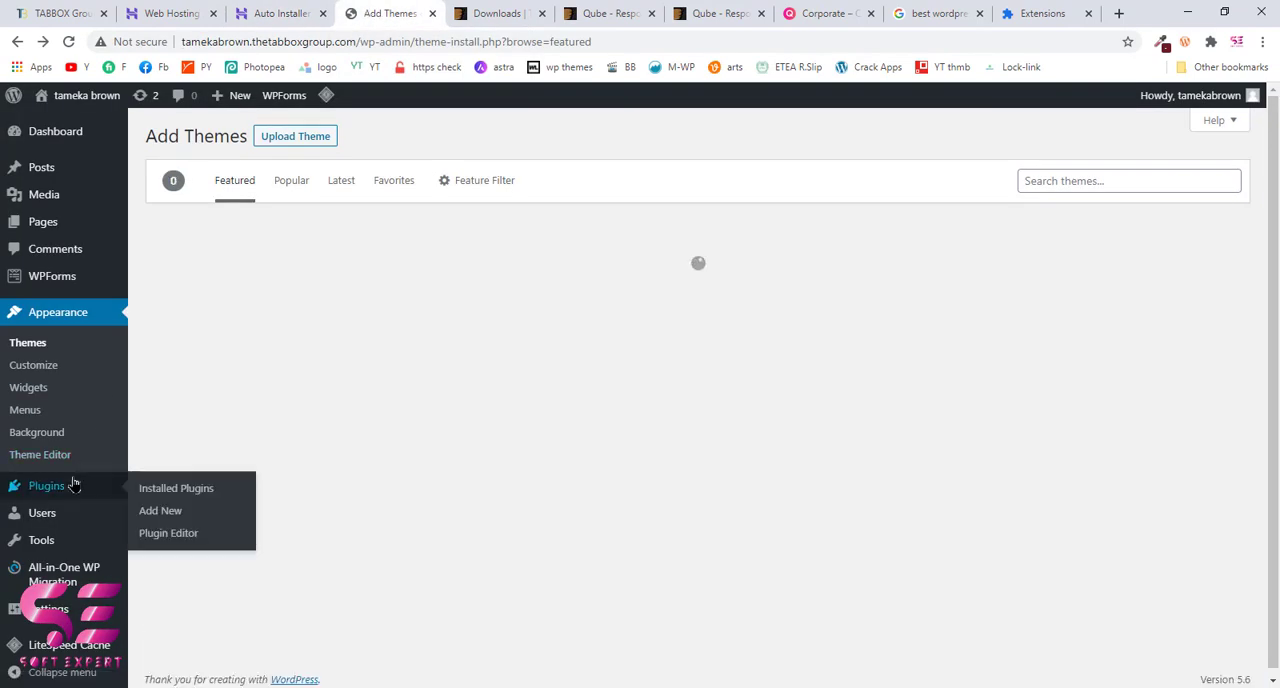
left_click(148, 517)
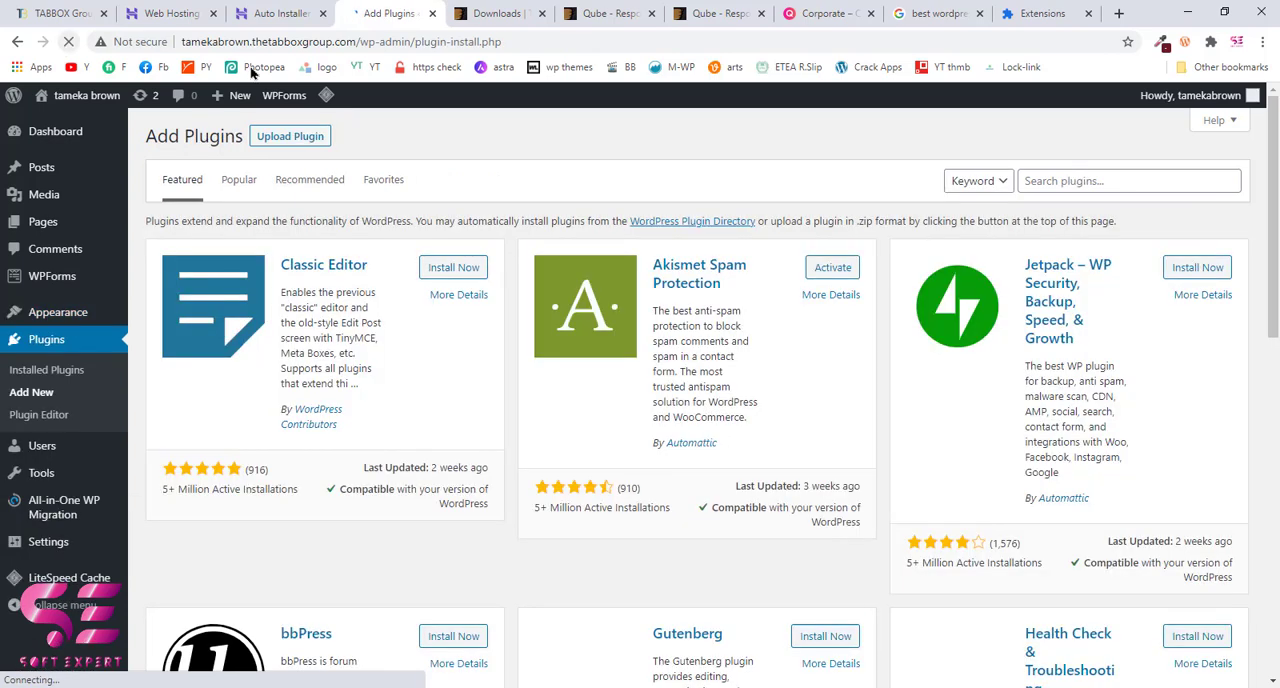
left_click(1036, 180)
type("file manageer")
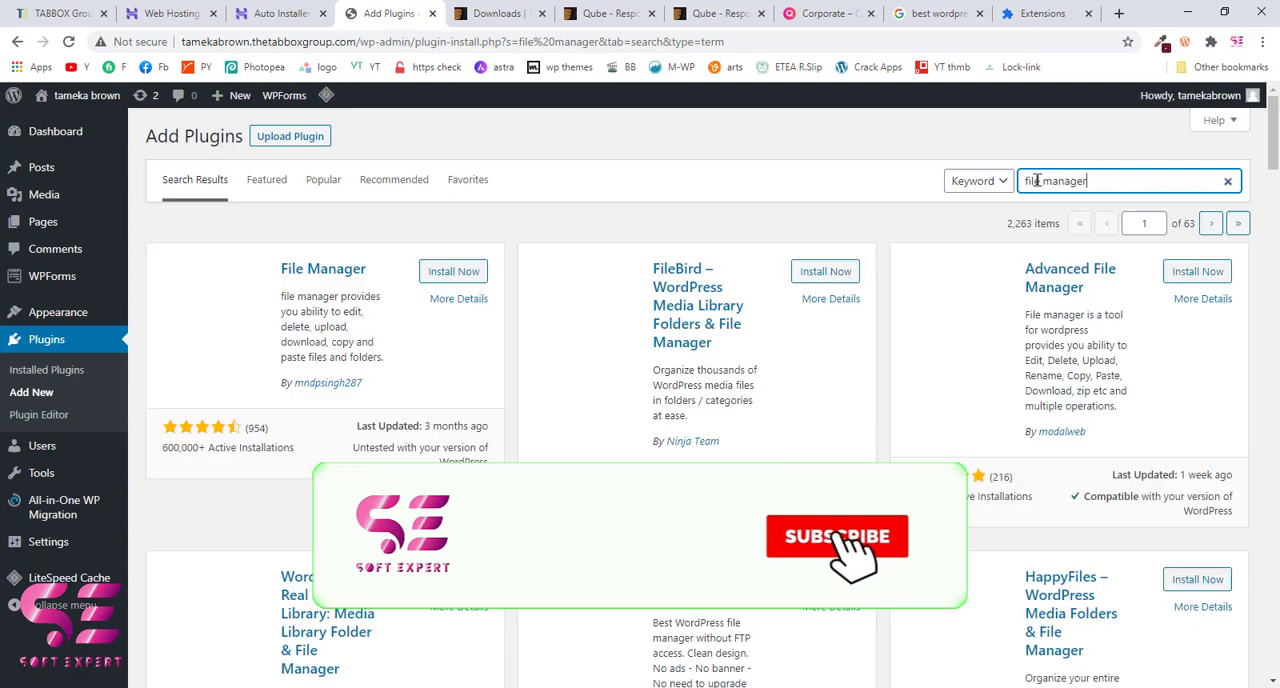
left_click(452, 273)
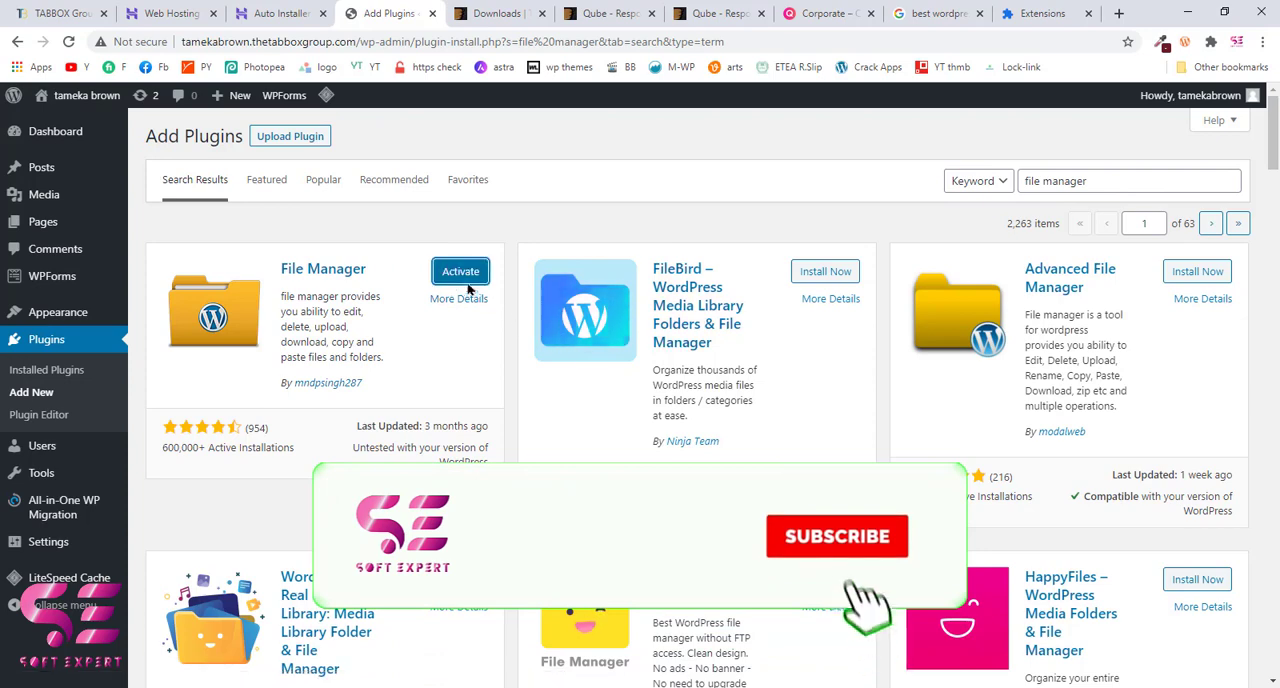
left_click(460, 280)
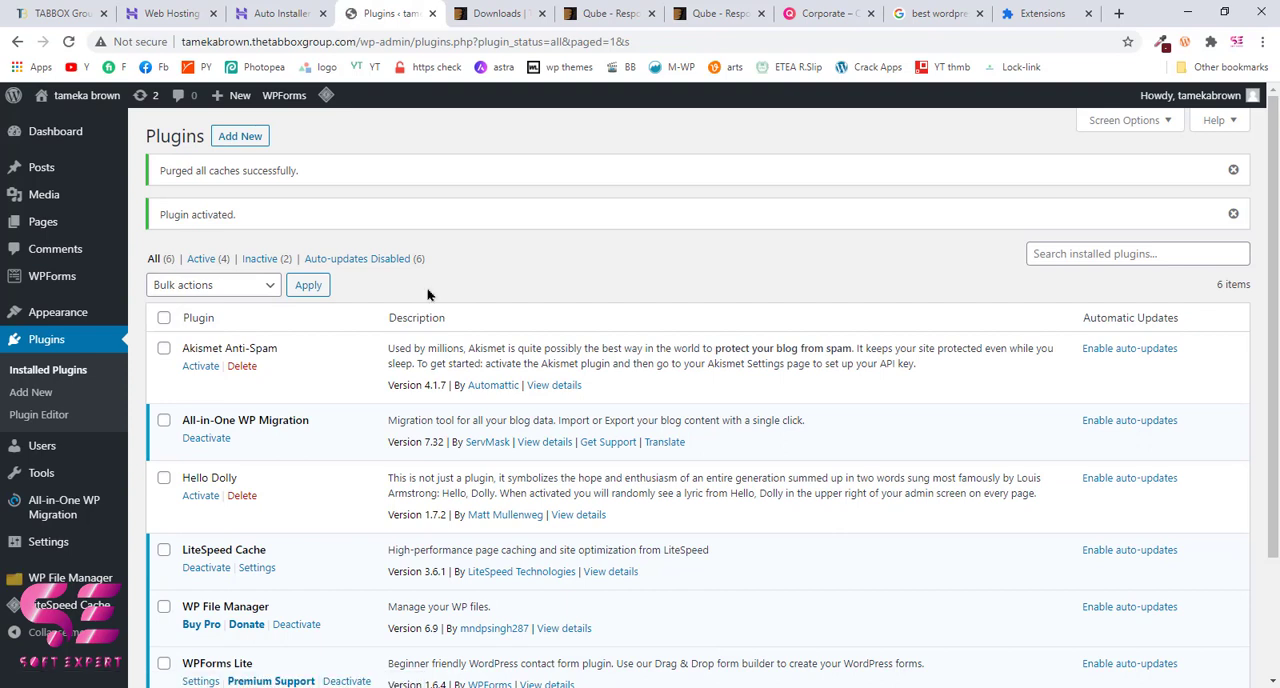
Step: Open WP File Manager, dismiss its welcome prompt, and browse to the wp-content/themes folder
mouse_move(80, 580)
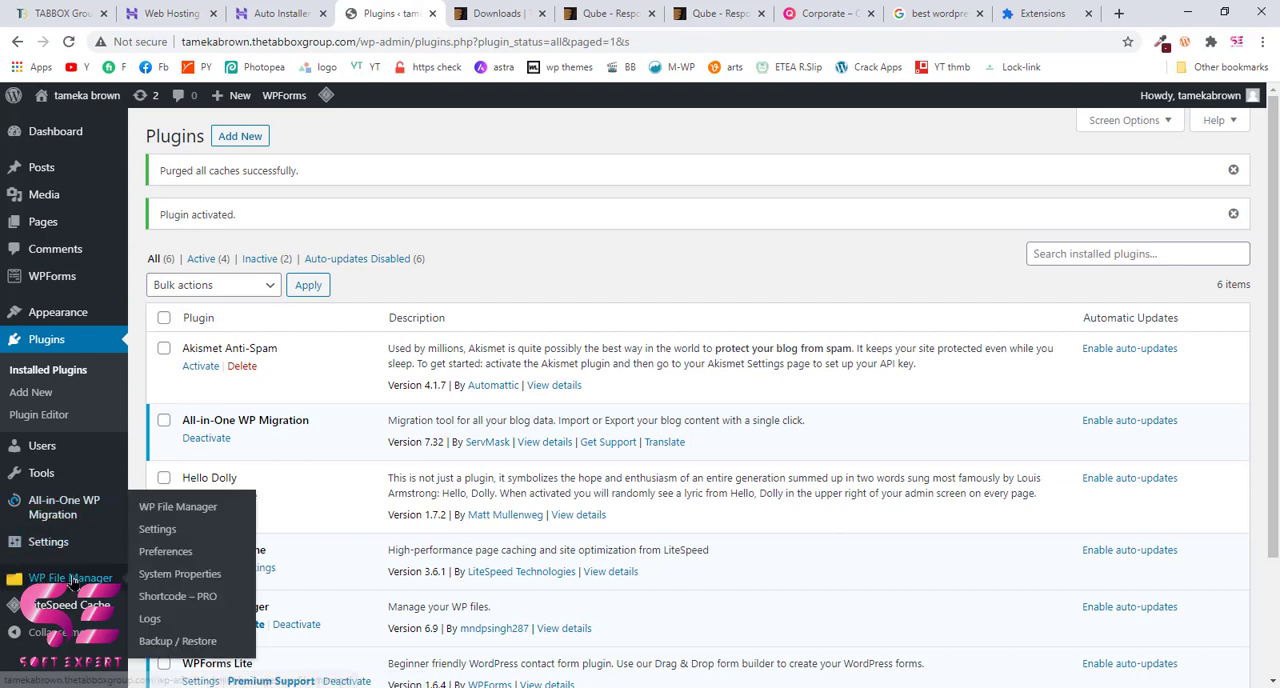
left_click(83, 580)
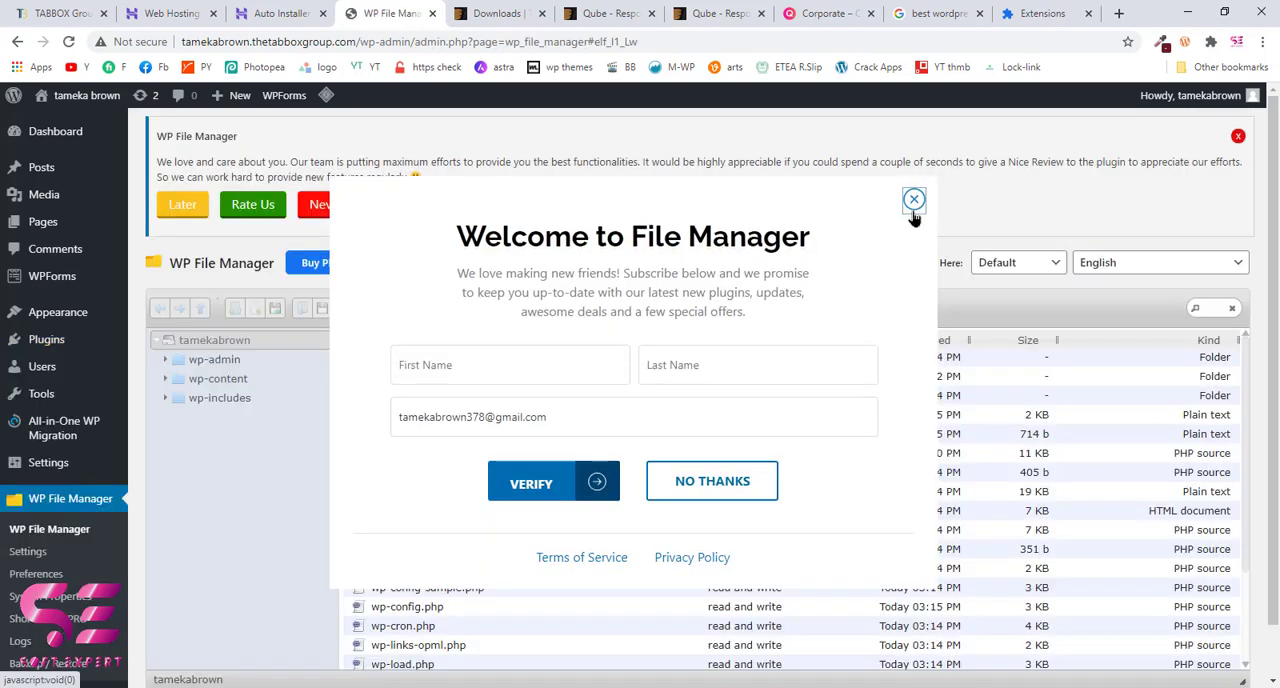
left_click(911, 203)
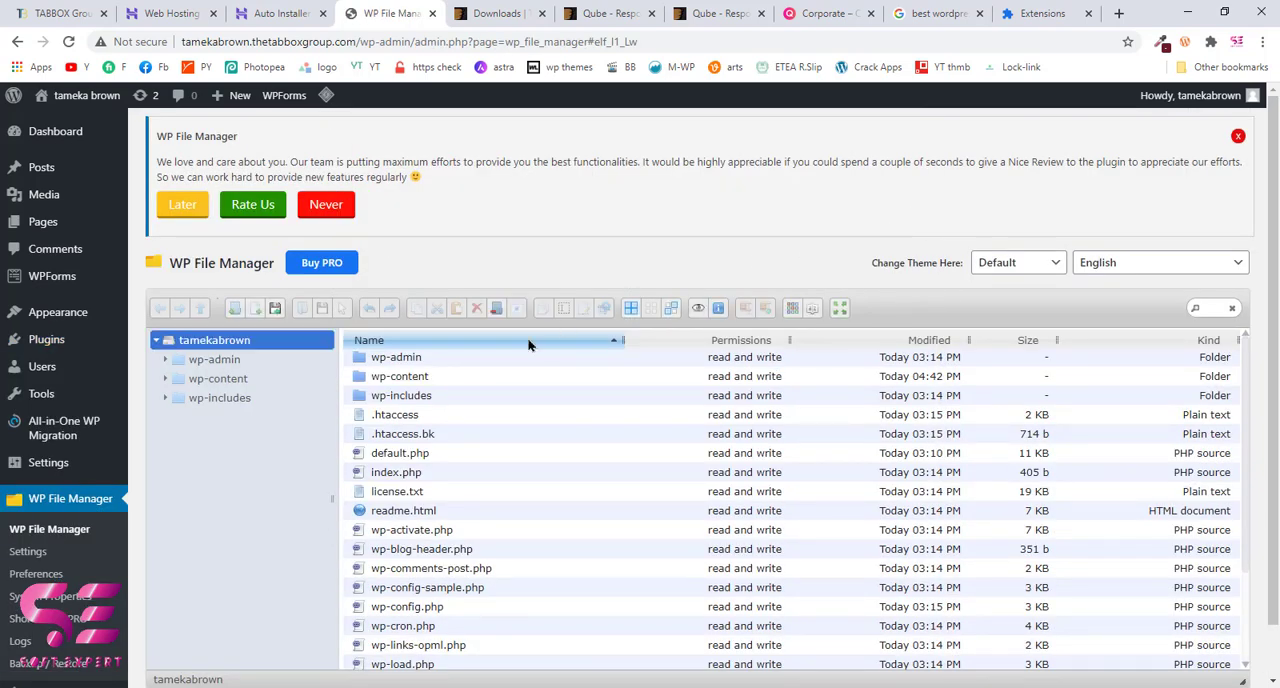
scroll(452, 463, "down", 2)
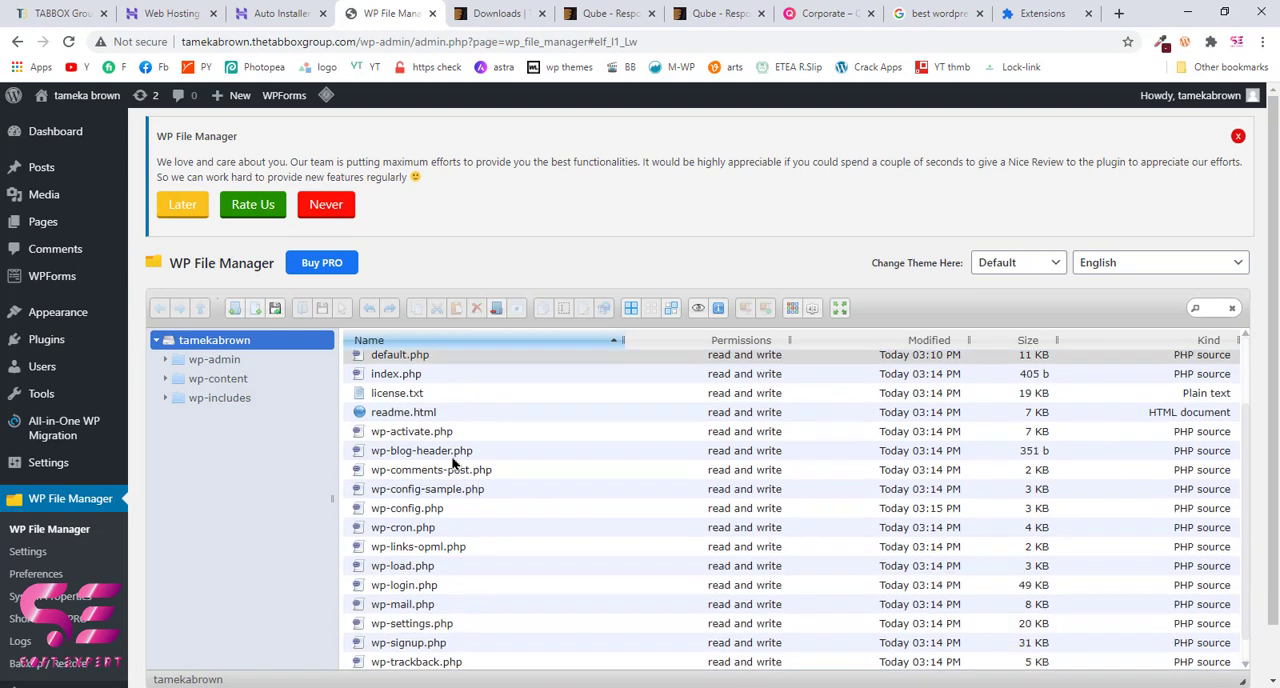
scroll(452, 463, "up", 2)
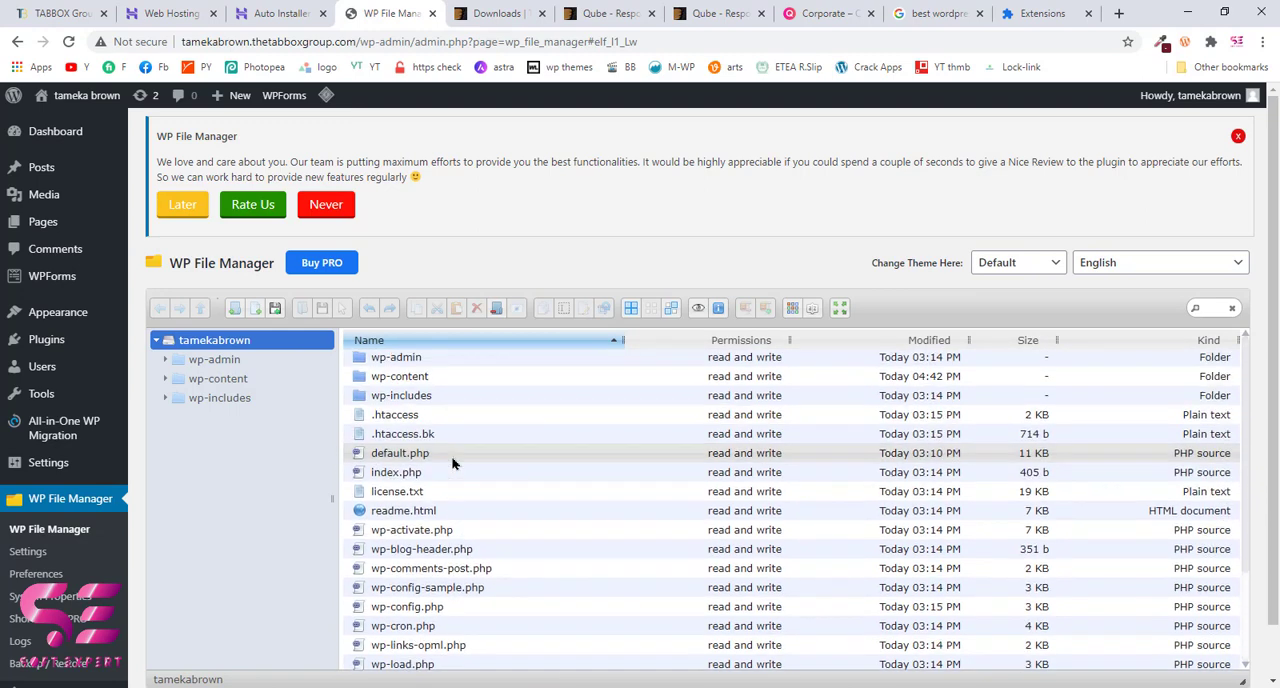
left_click(367, 384)
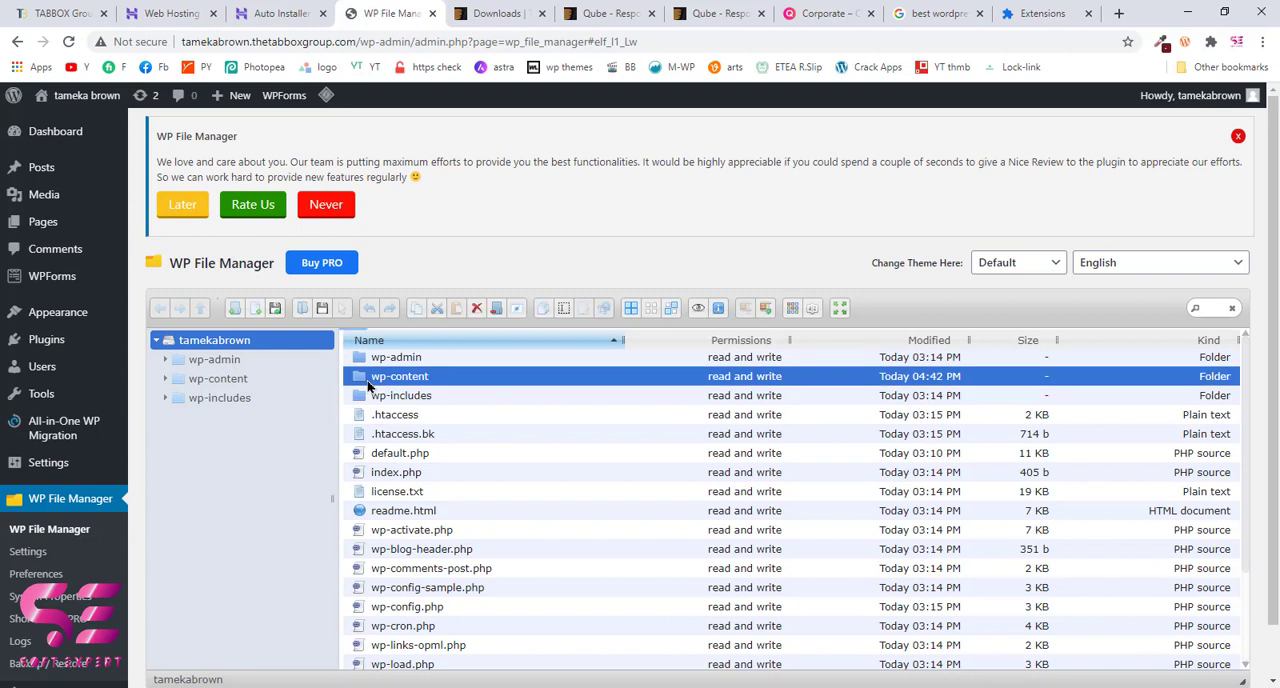
double_click(367, 385)
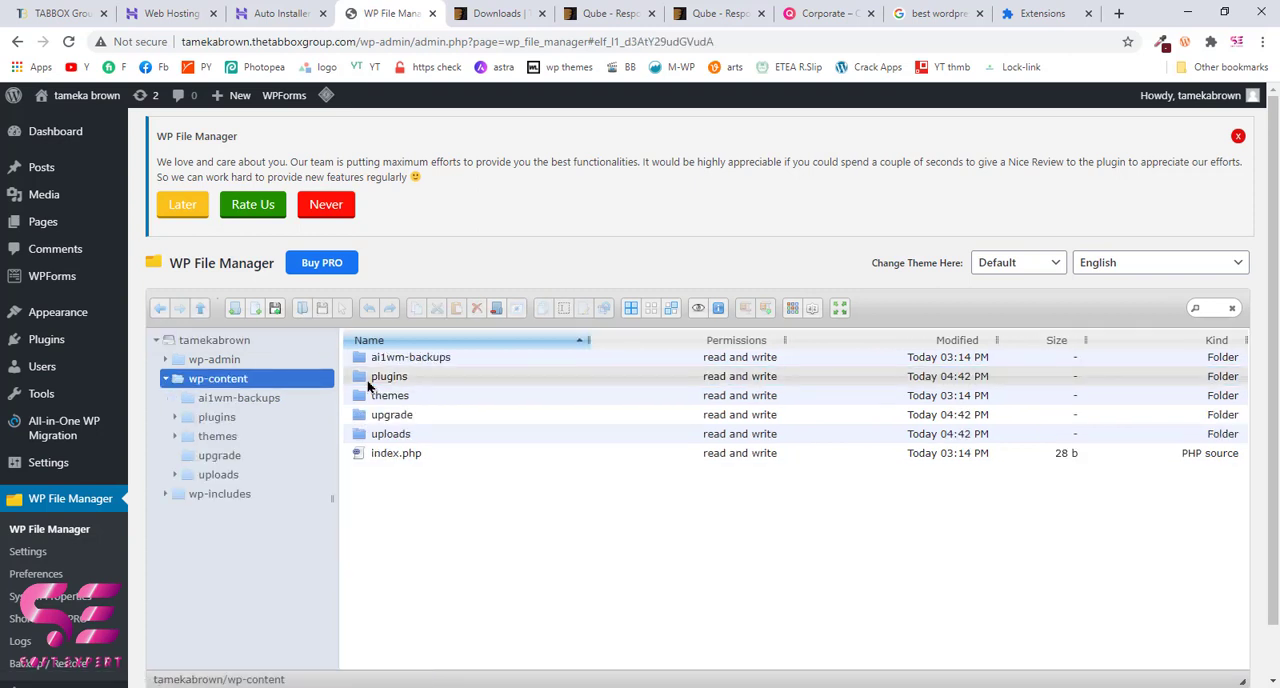
double_click(366, 400)
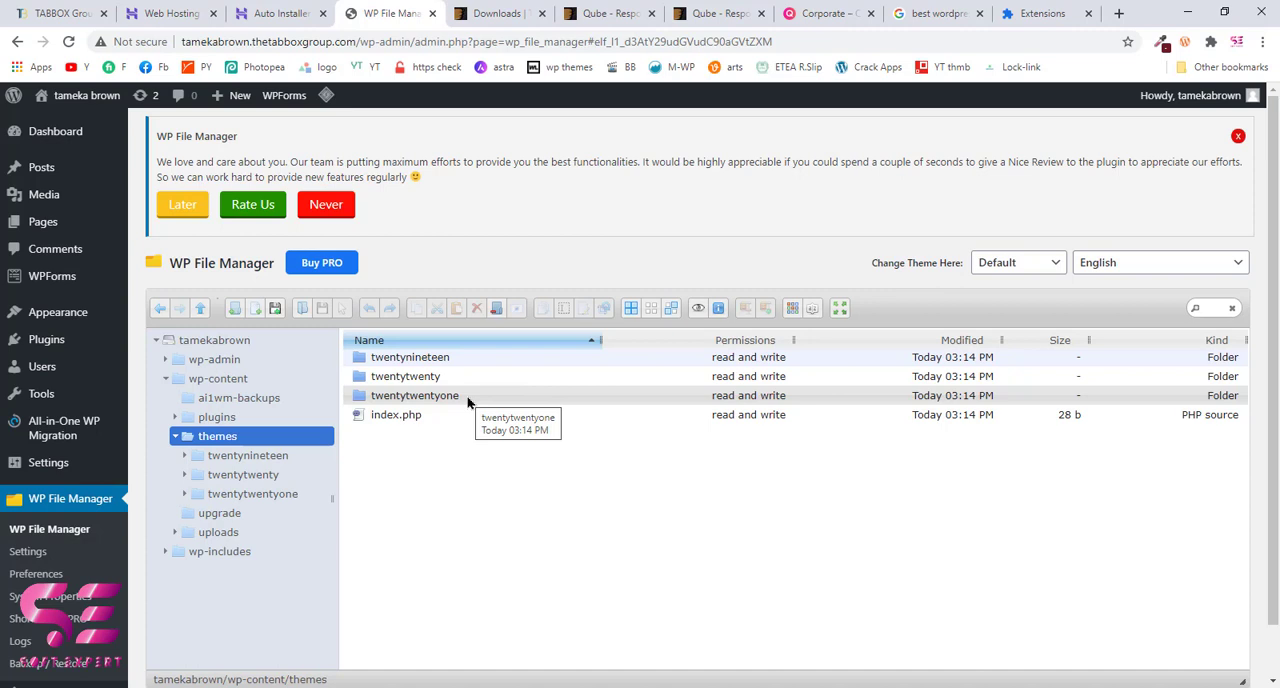
Step: Try to upload Qube.zip into the themes folder with WP File Manager
left_click(276, 309)
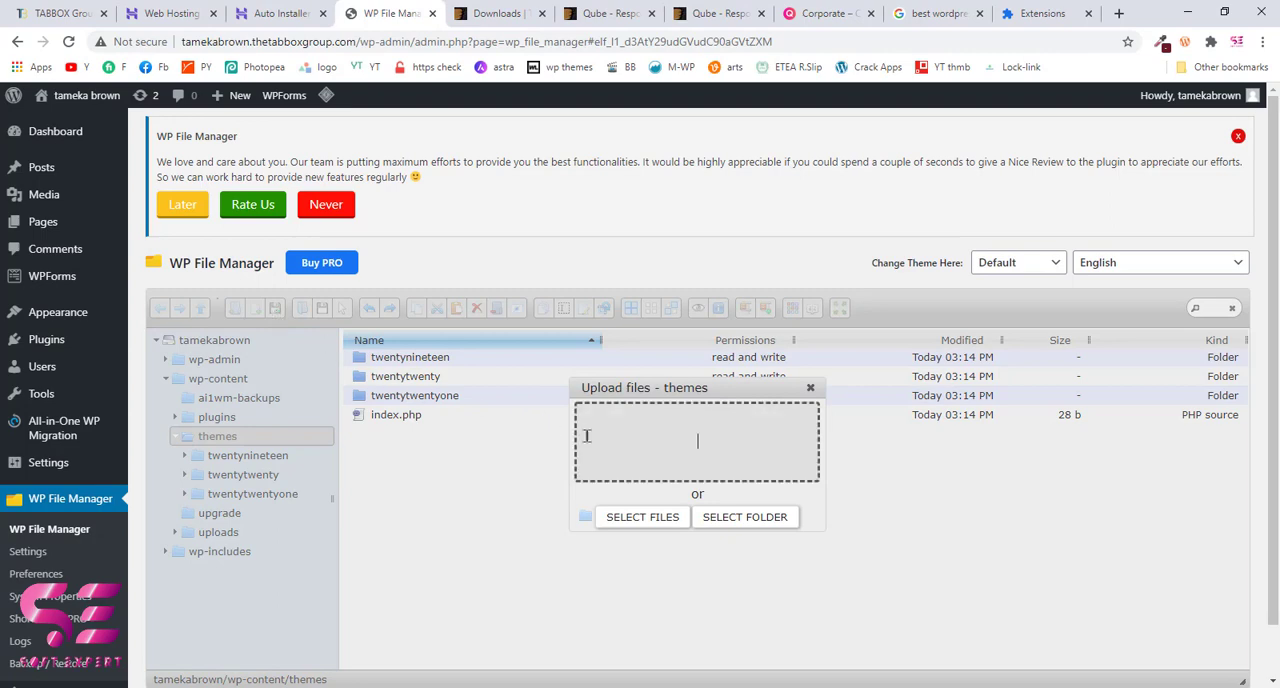
left_click(645, 518)
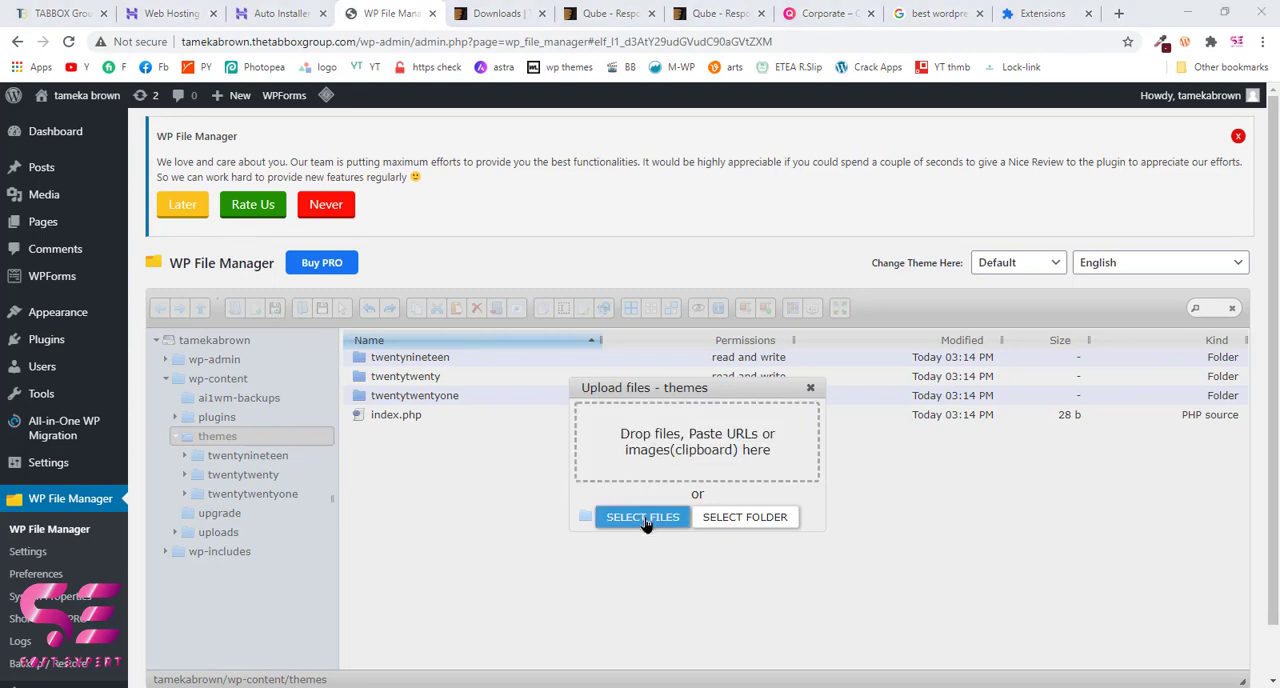
double_click(368, 197)
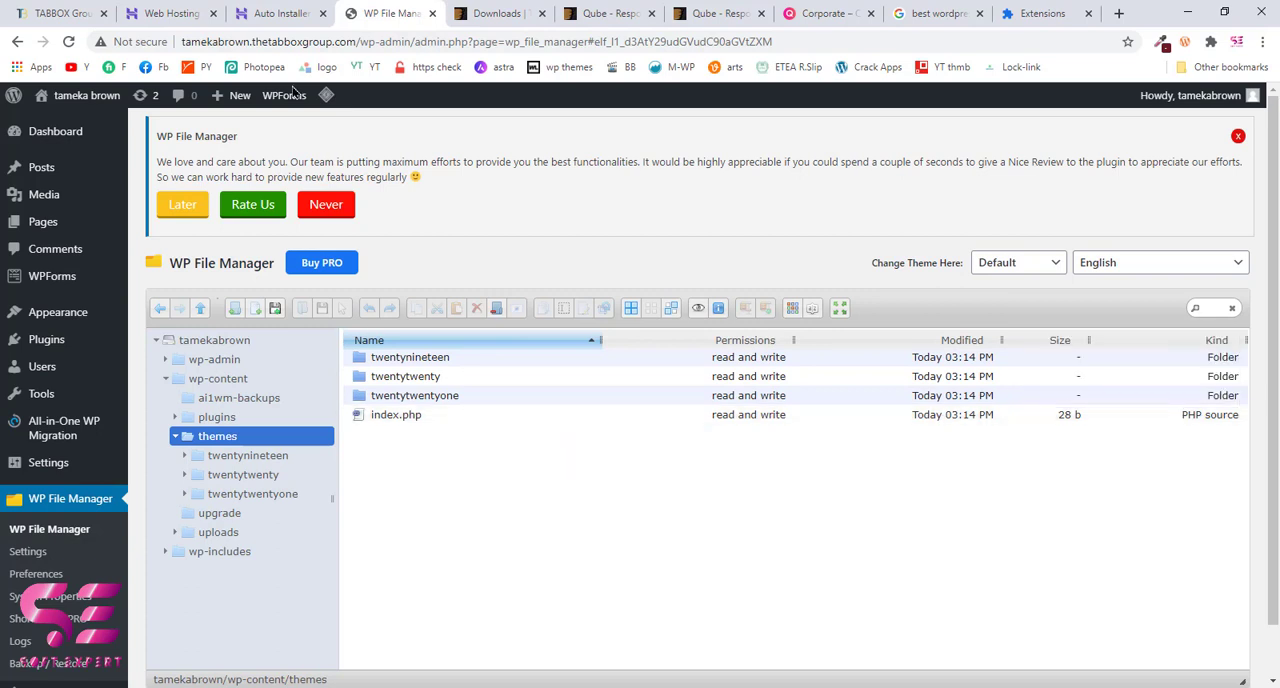
Step: Switch to the Hostinger control panel and open the File Manager for the thetabboxgroup.com hosting account
left_click(280, 13)
left_click(116, 301)
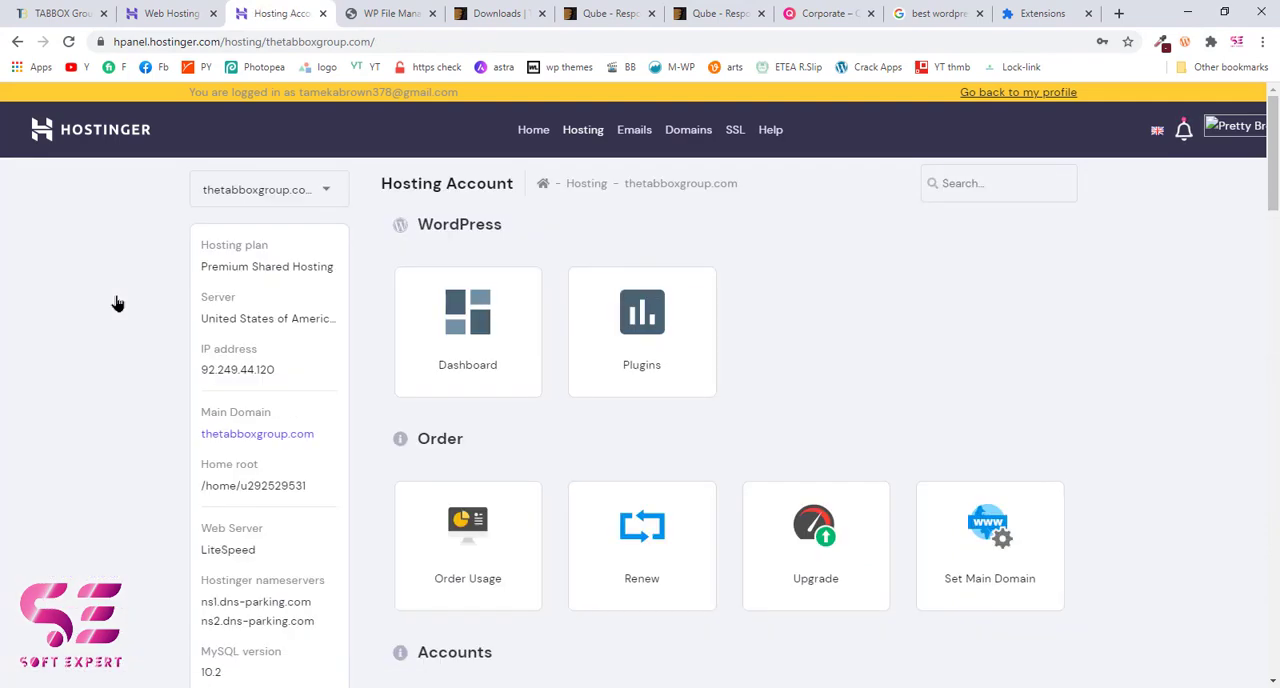
scroll(546, 405, "down", 8)
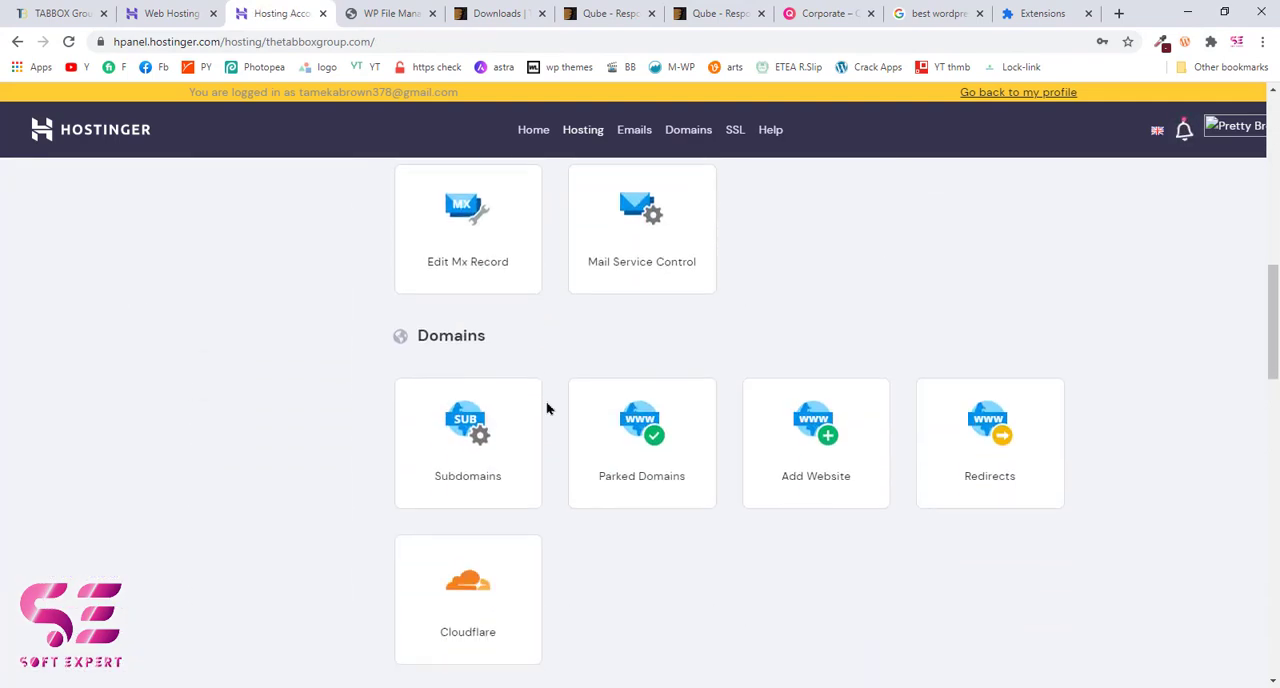
scroll(546, 405, "down", 6)
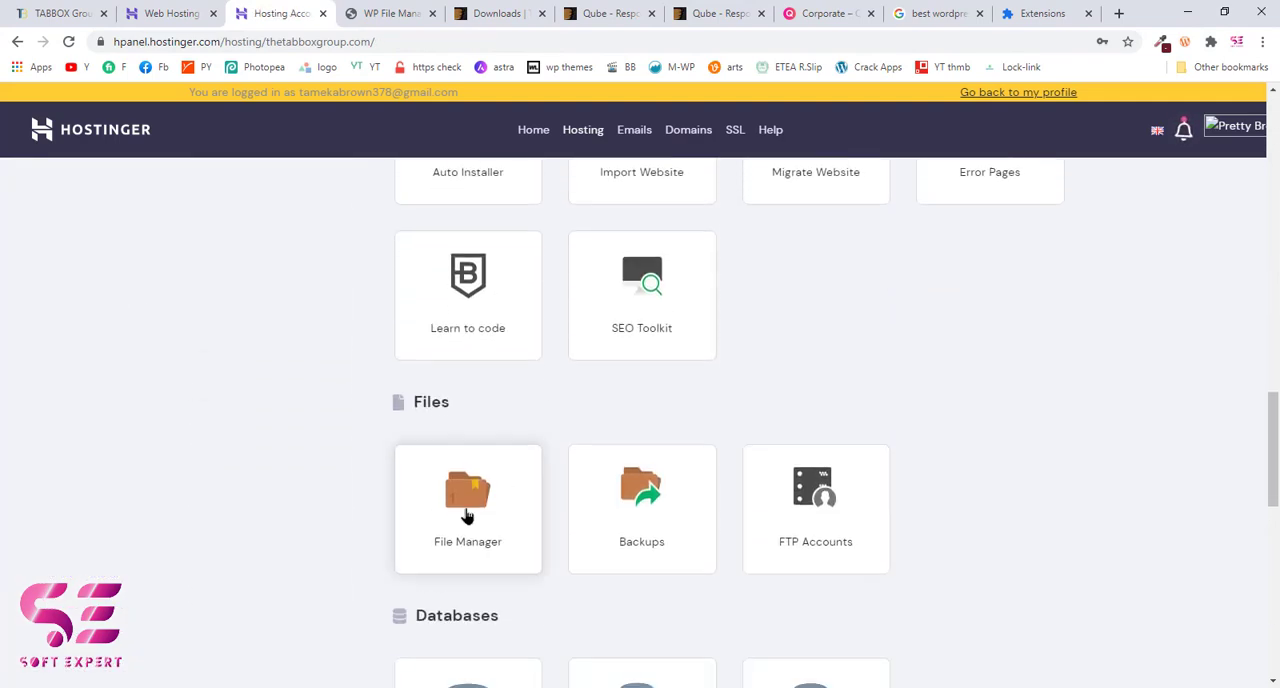
left_click(465, 515)
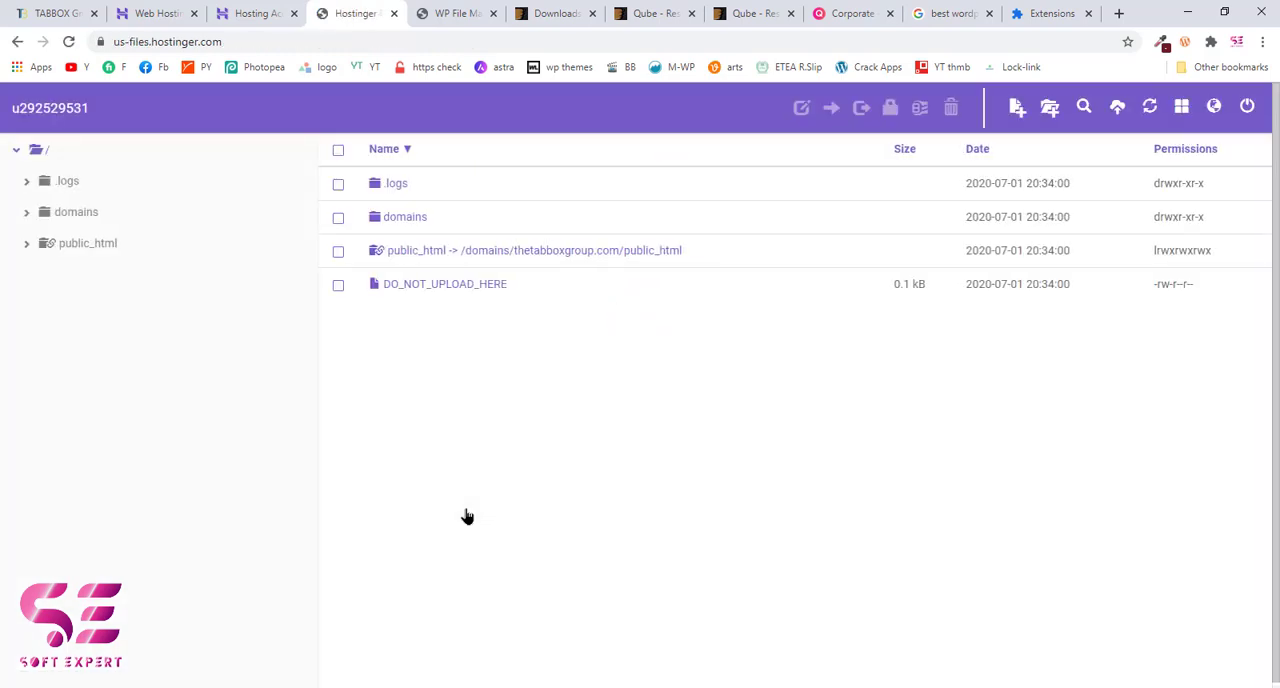
Step: Browse from public_html through the site's own subfolder to wp-content/themes, checking the WordPress site's address for the folder name
left_click(440, 260)
double_click(440, 258)
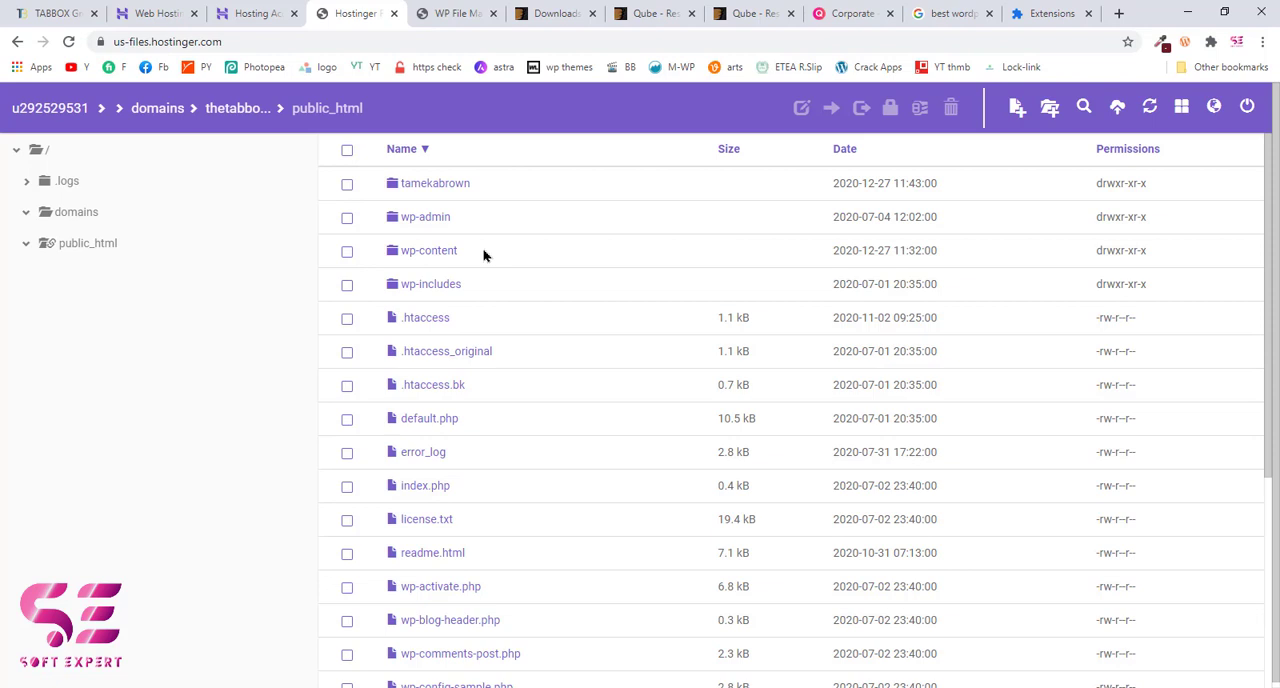
left_click(457, 13)
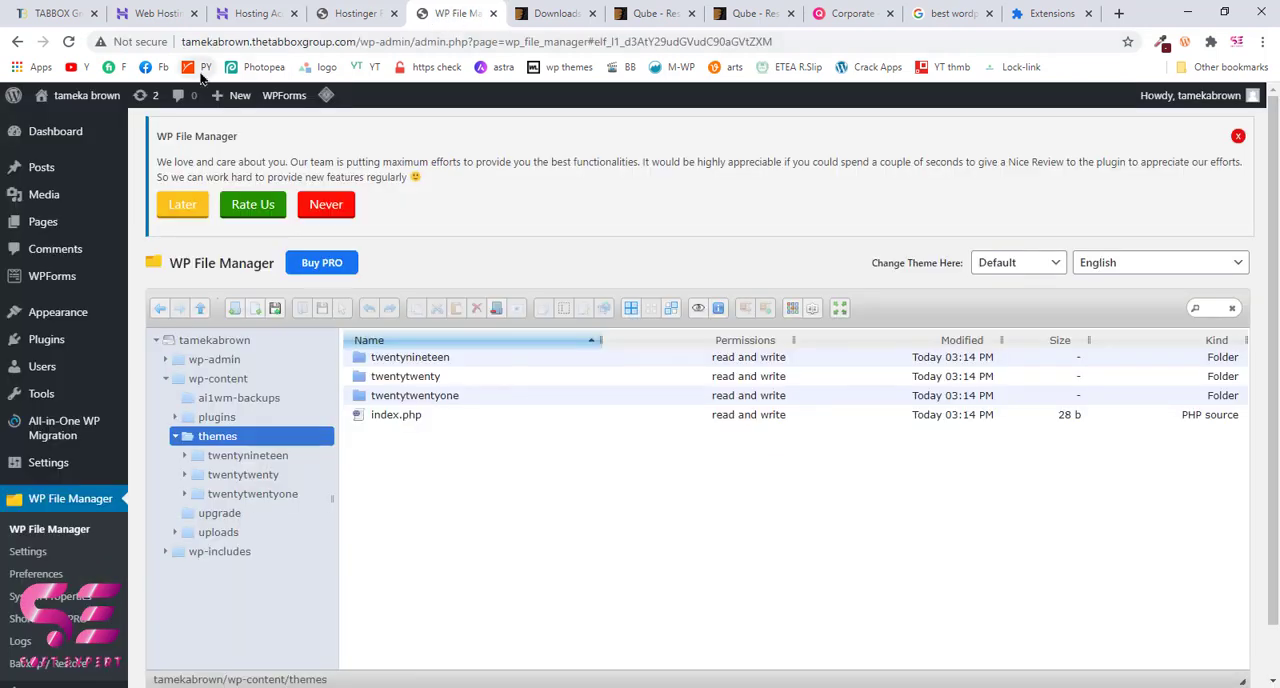
left_click(322, 14)
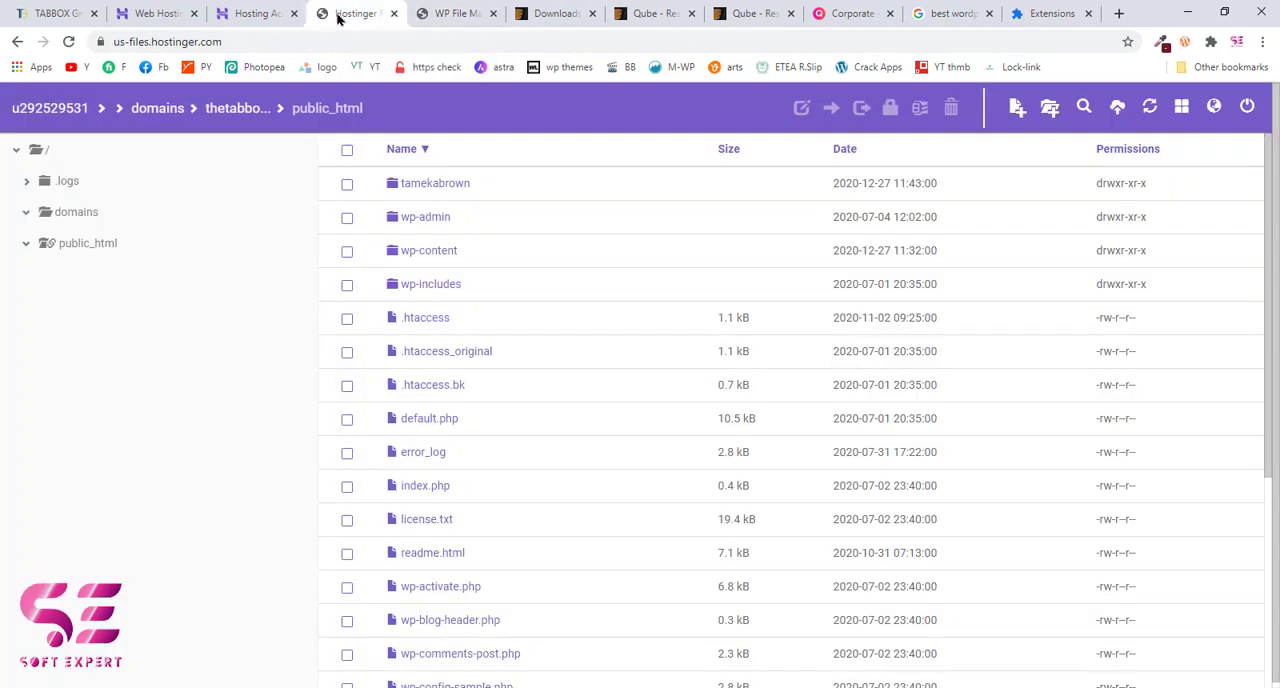
double_click(434, 188)
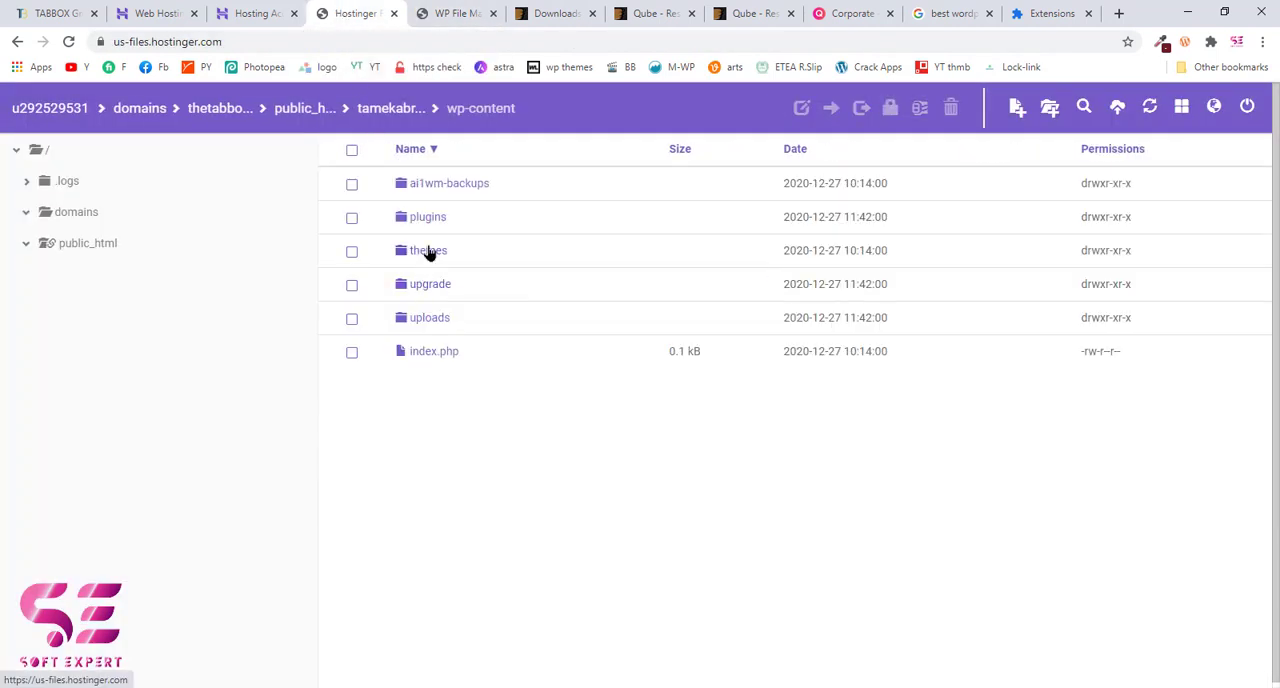
double_click(420, 252)
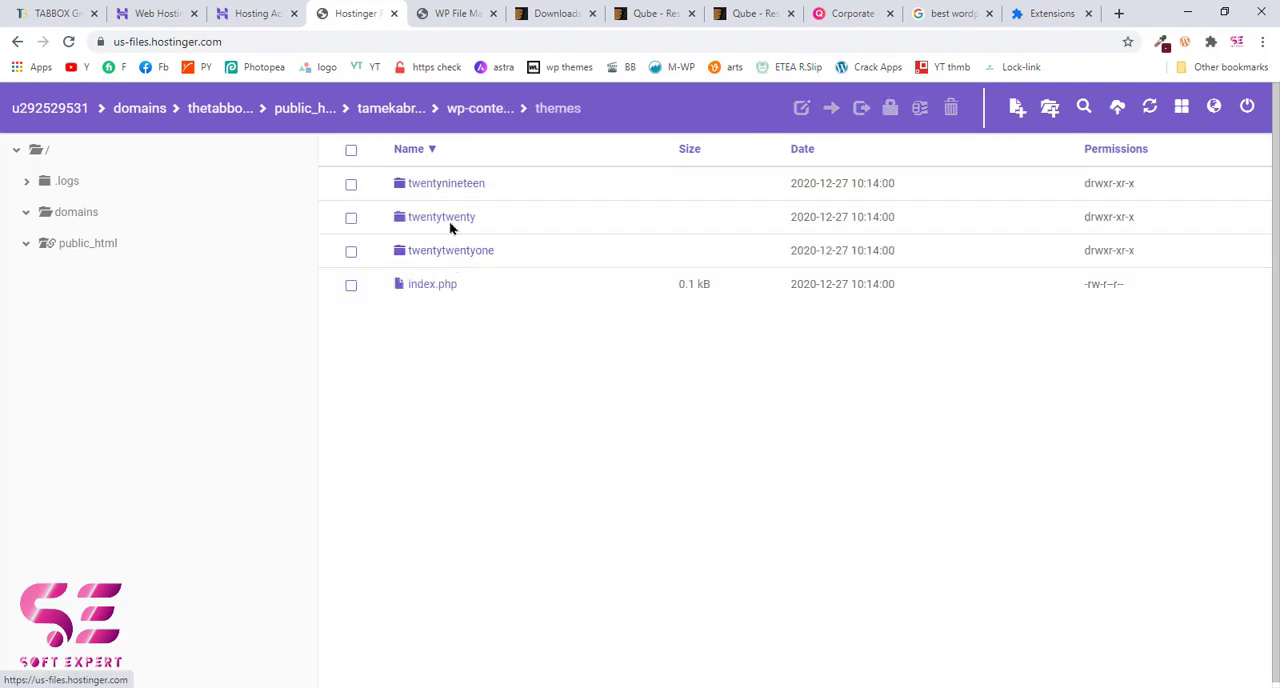
Step: Upload Qube.zip to the site's wp-content/themes folder in Hostinger's file manager
left_click(1116, 107)
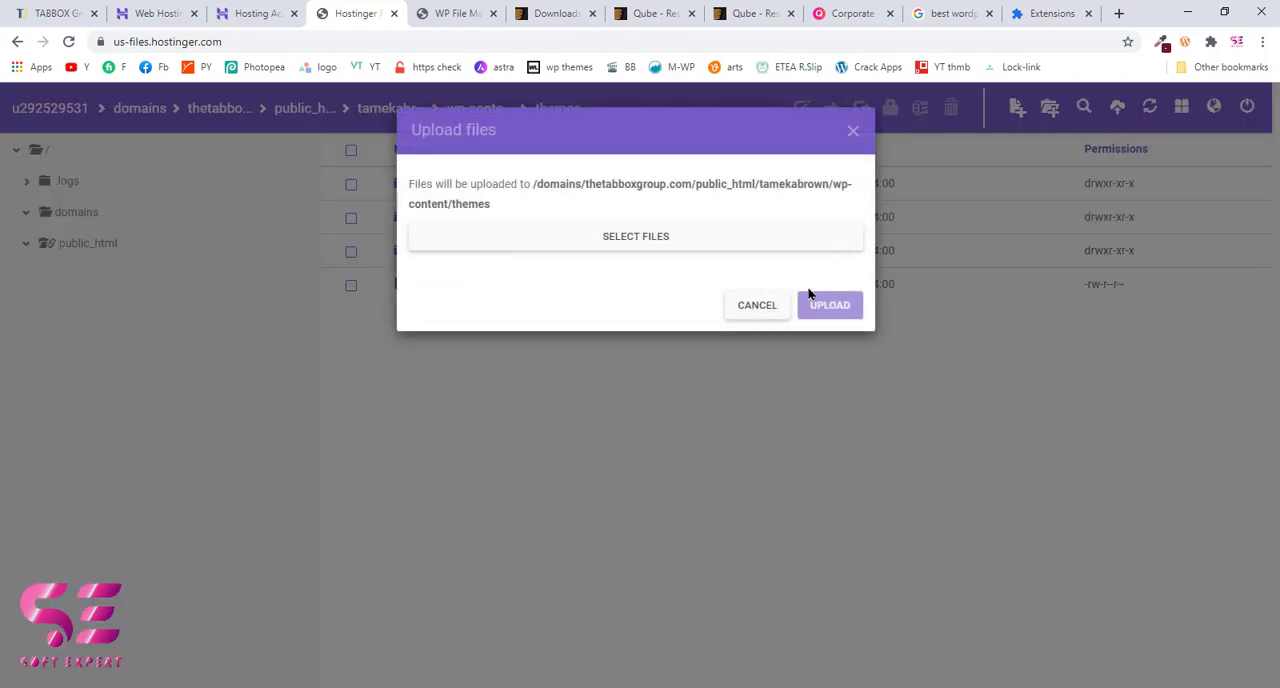
left_click(586, 240)
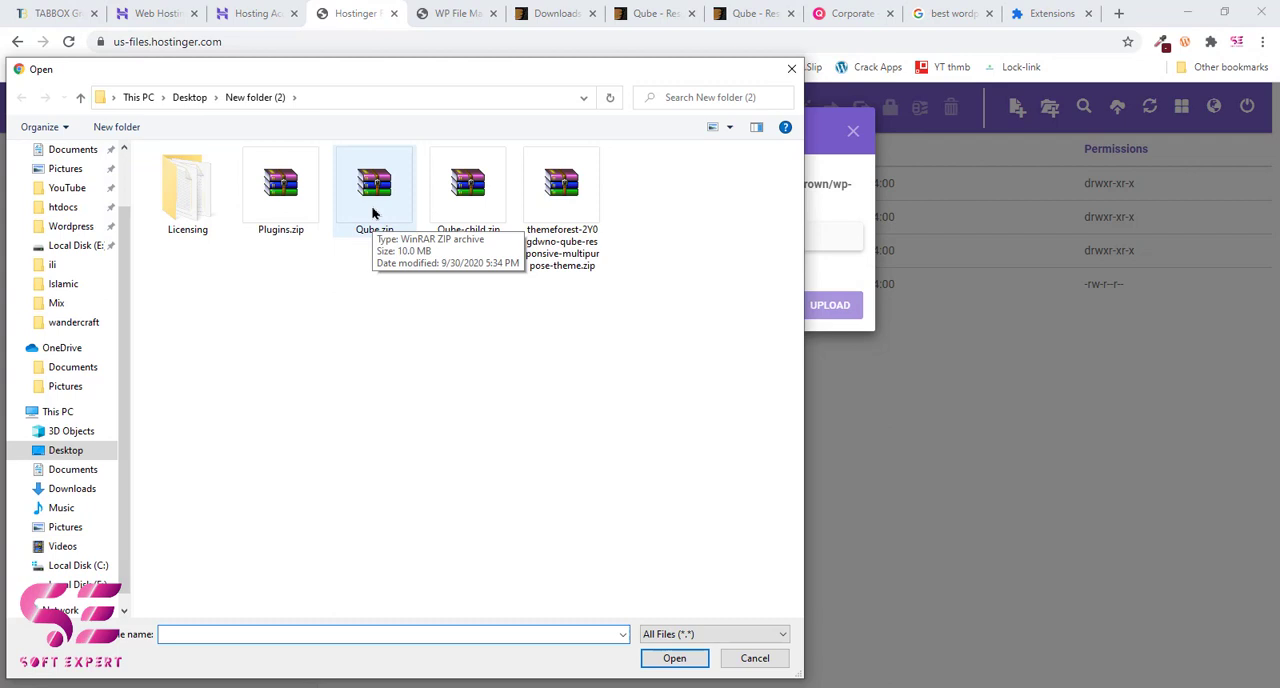
double_click(372, 210)
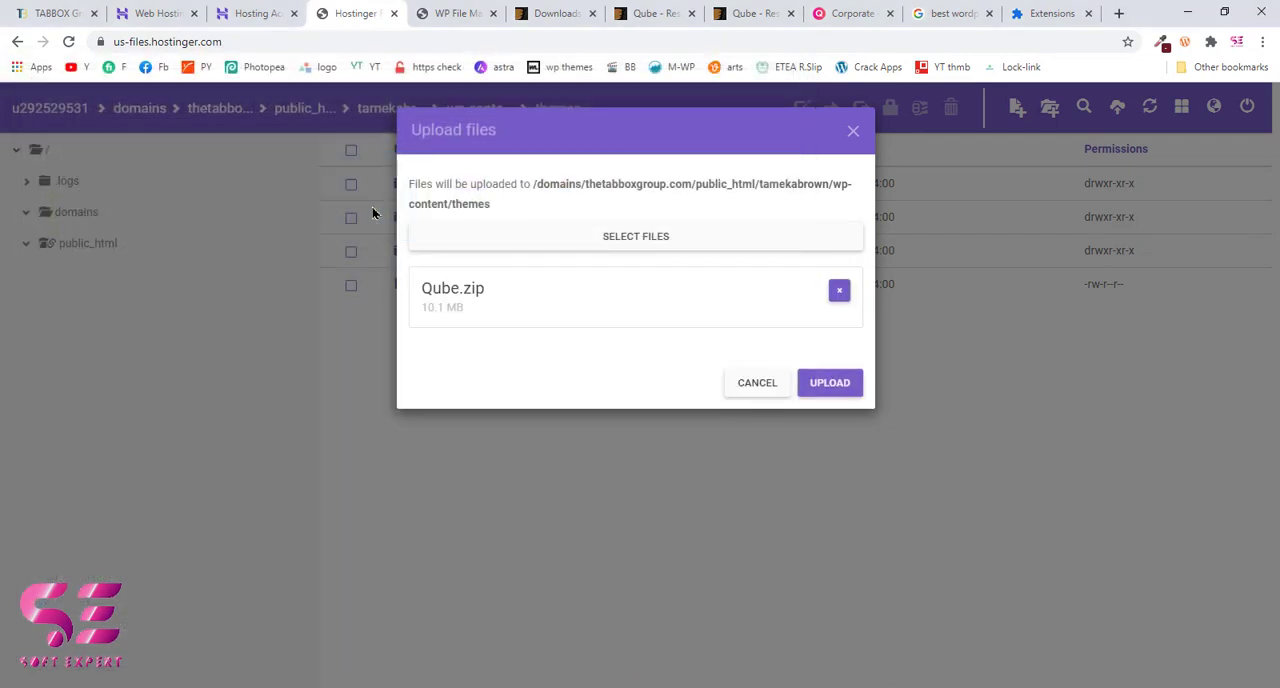
left_click(836, 386)
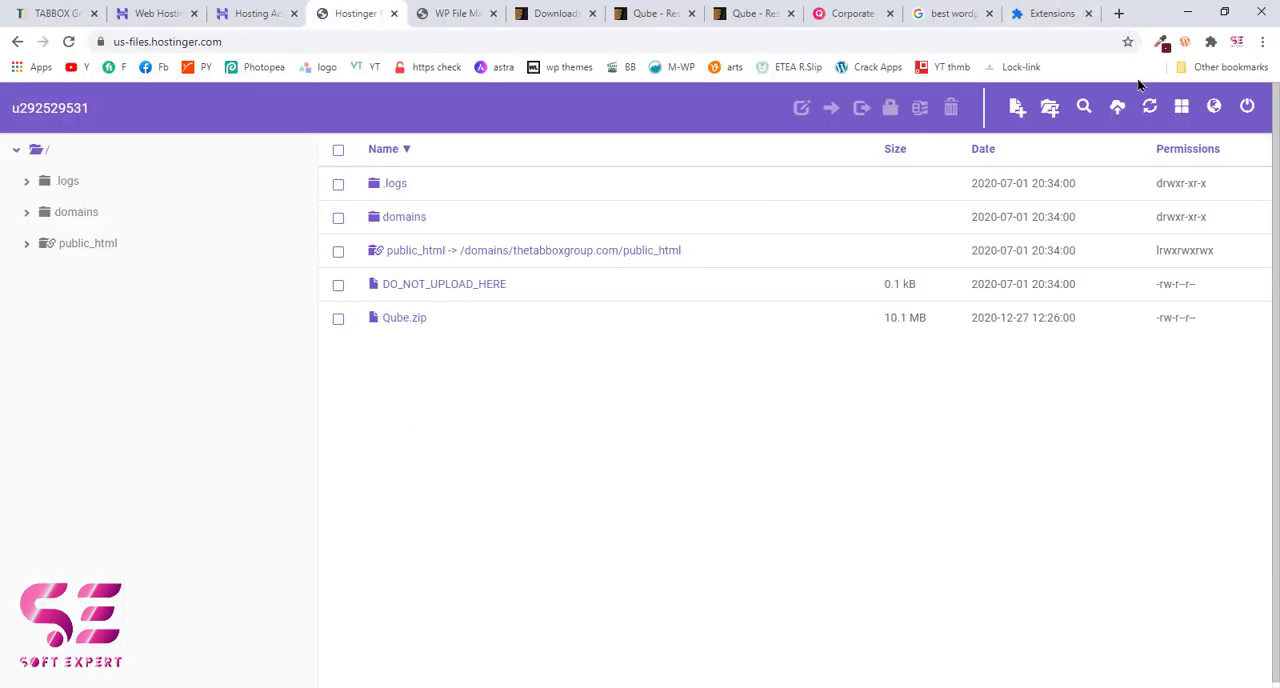
Step: Upload Qube-child.zip from New folder (2) to the root directory of the hosting account
left_click(1118, 108)
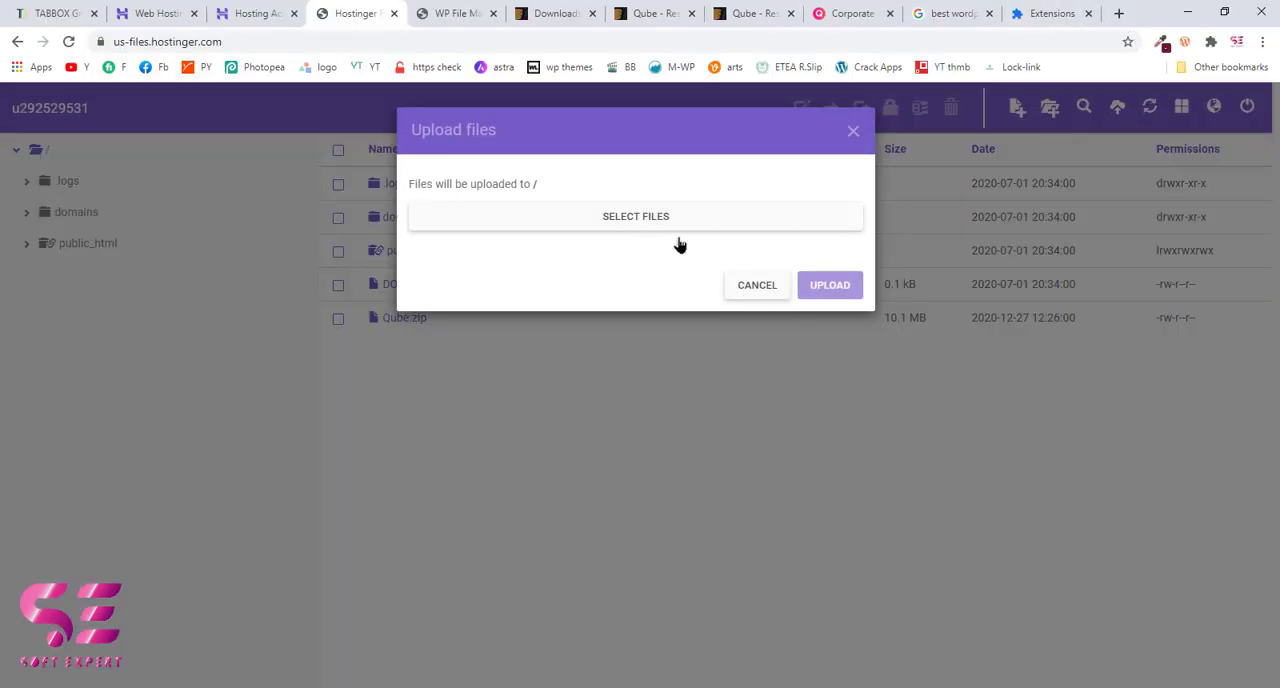
left_click(647, 224)
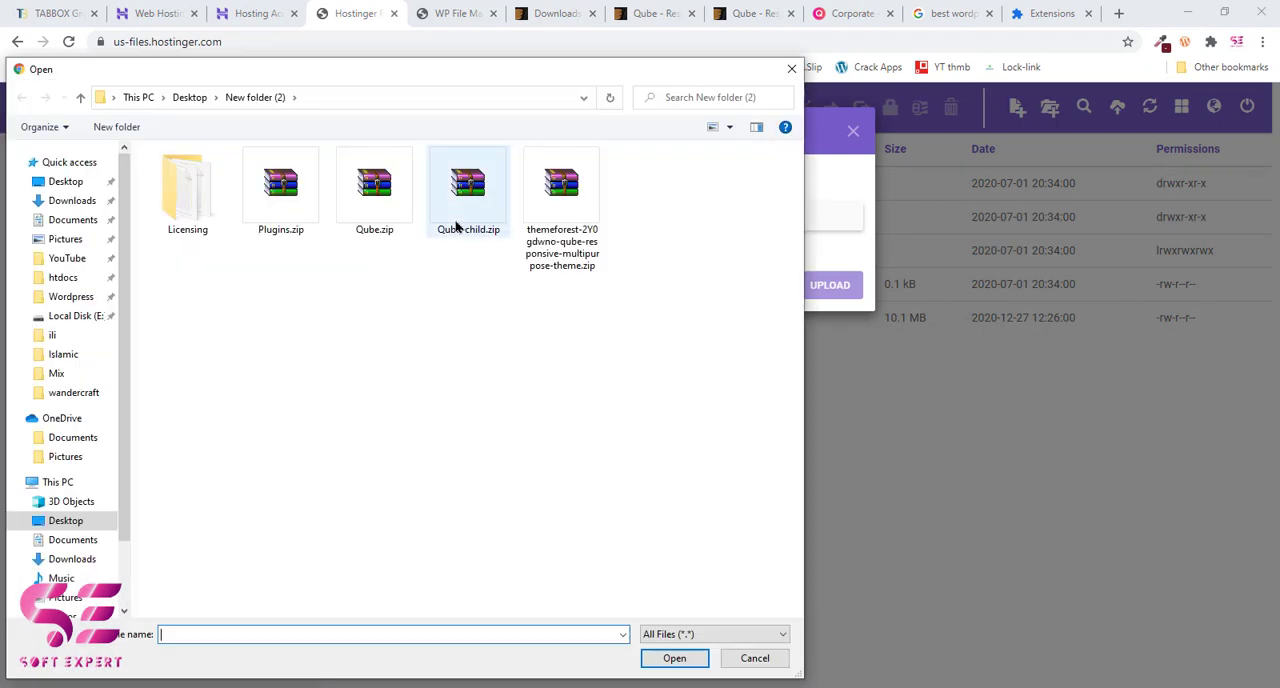
double_click(466, 214)
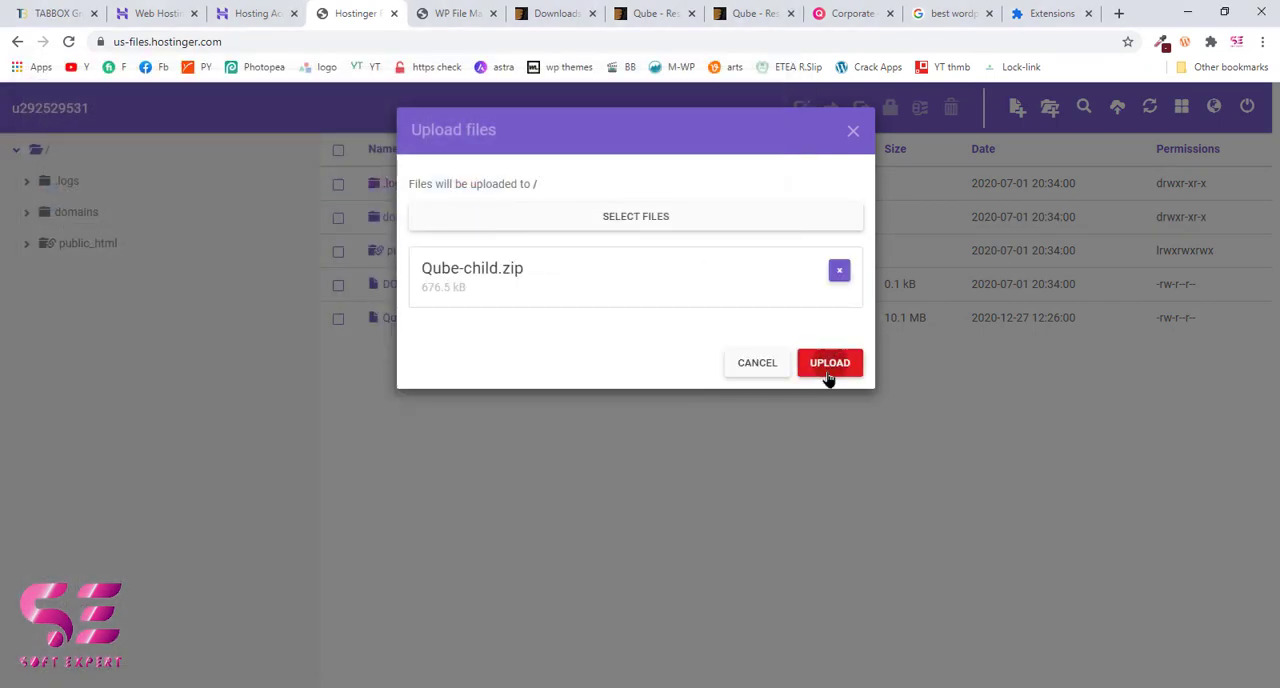
left_click(828, 370)
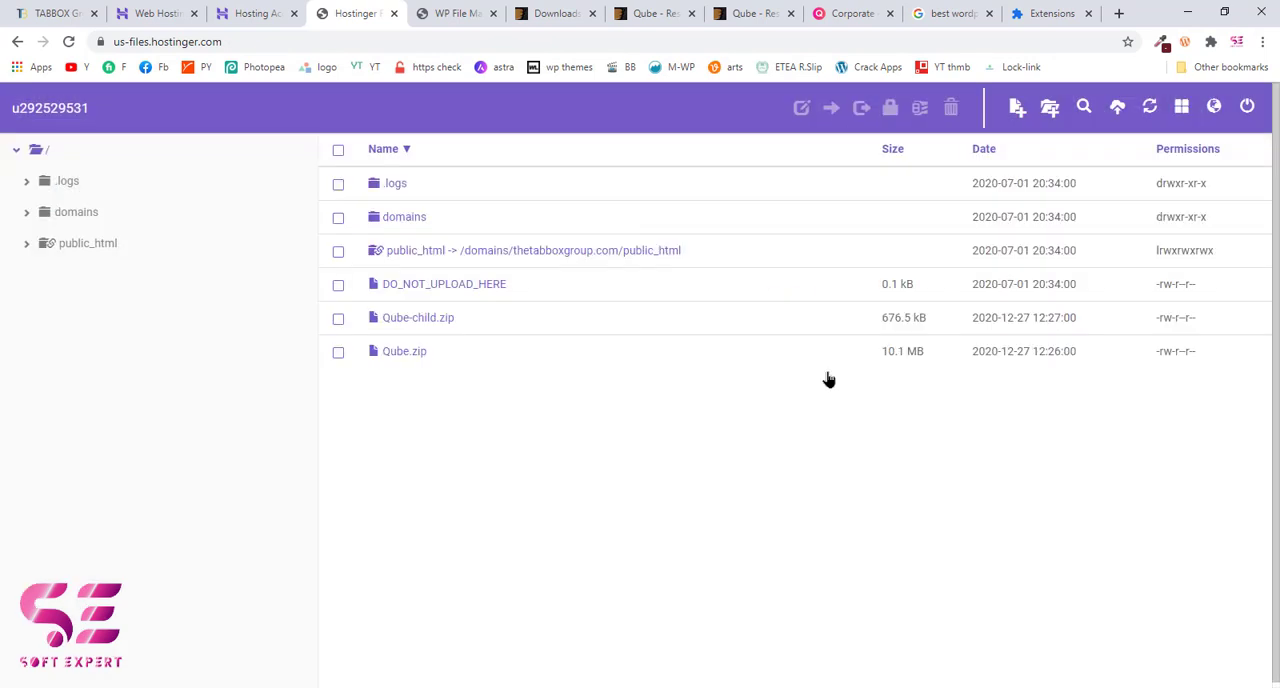
Step: Extract Qube-child.zip into a folder named Qube-child and close the extraction dialog
left_click(428, 320)
right_click(428, 320)
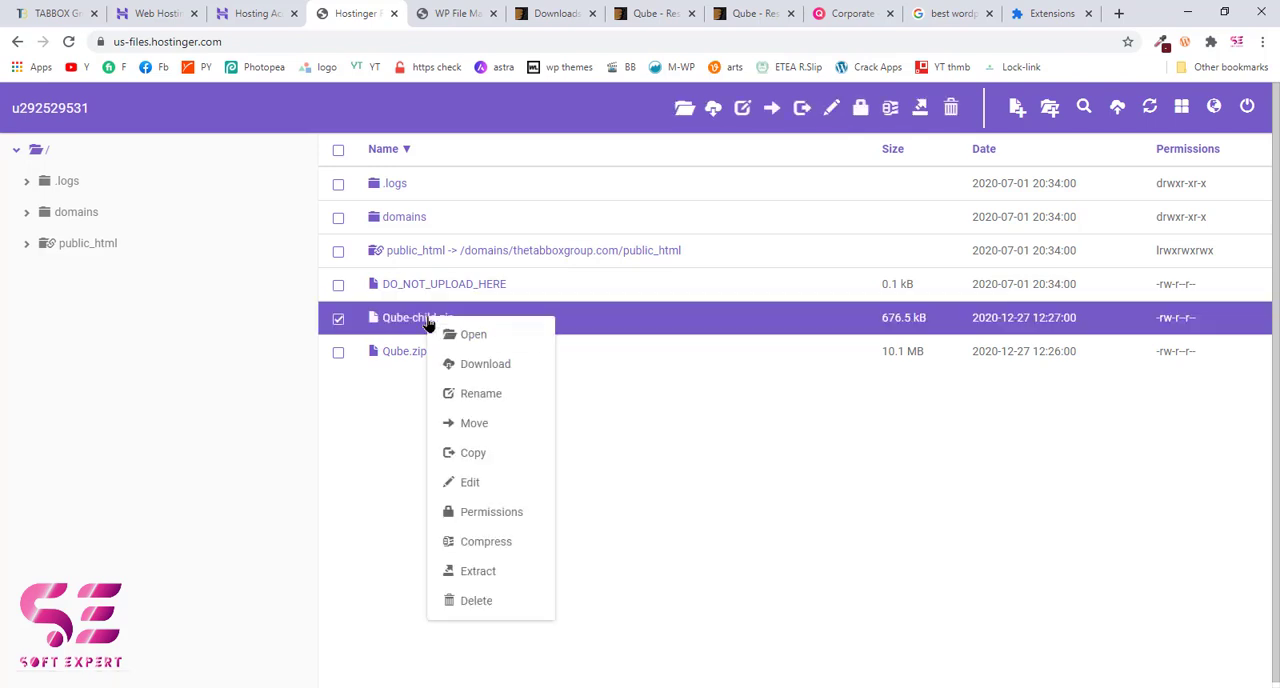
left_click(465, 571)
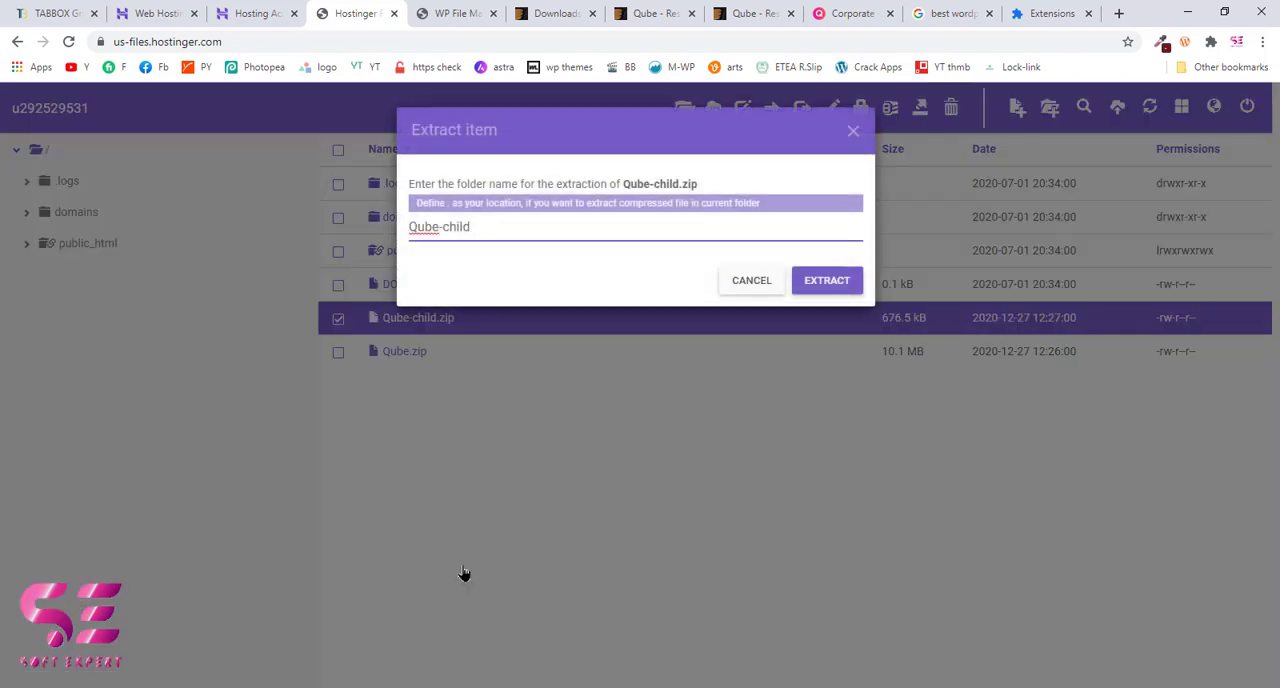
left_click(816, 286)
left_click(816, 286)
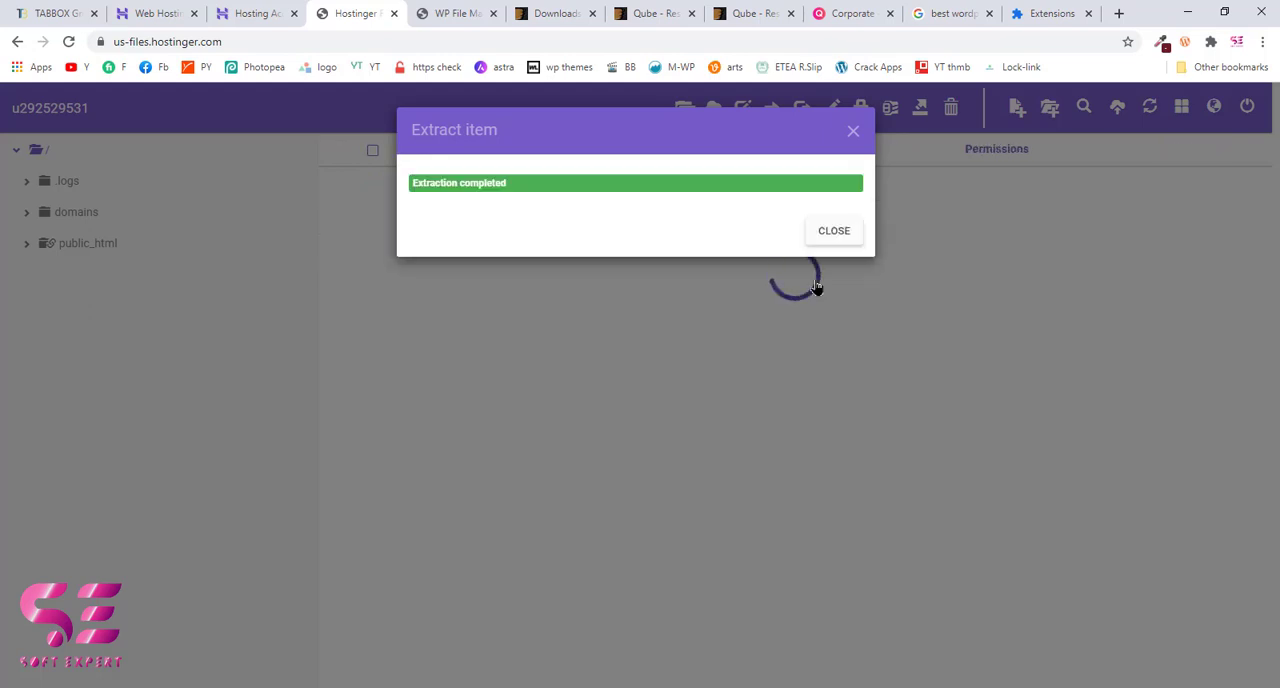
left_click(836, 232)
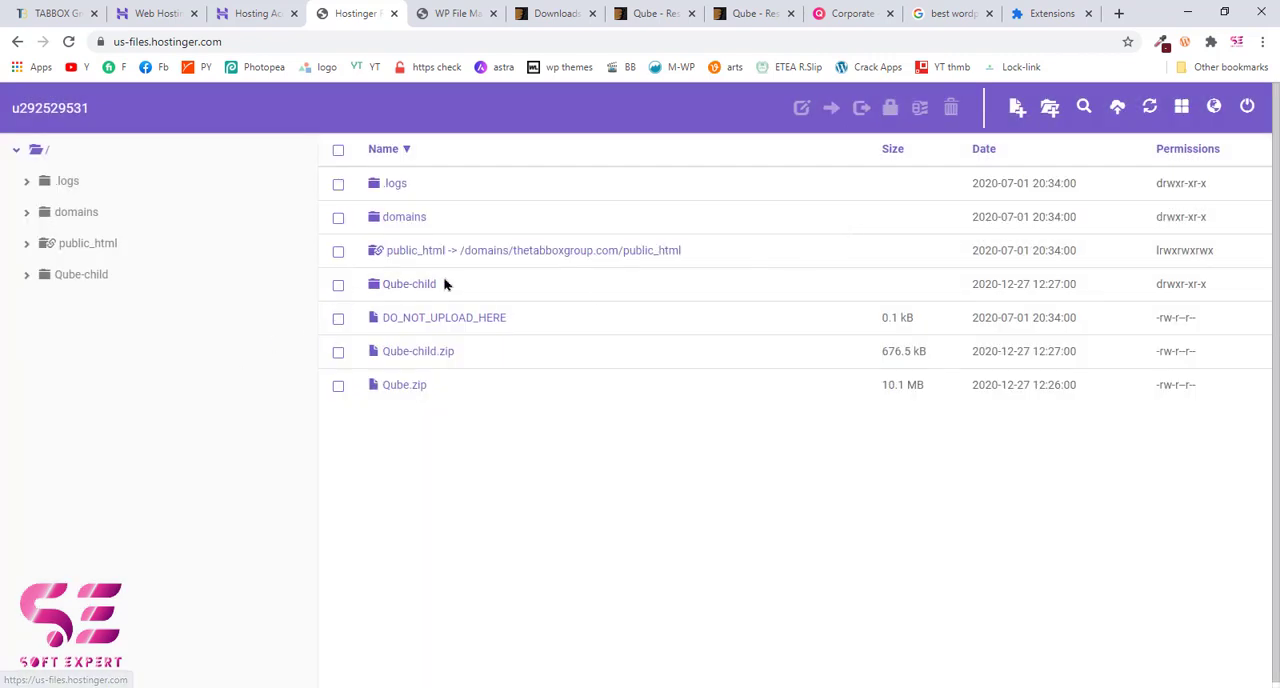
Step: Extract Qube.zip into its own Qube folder in the root directory and close the extraction dialog
right_click(390, 388)
left_click(425, 337)
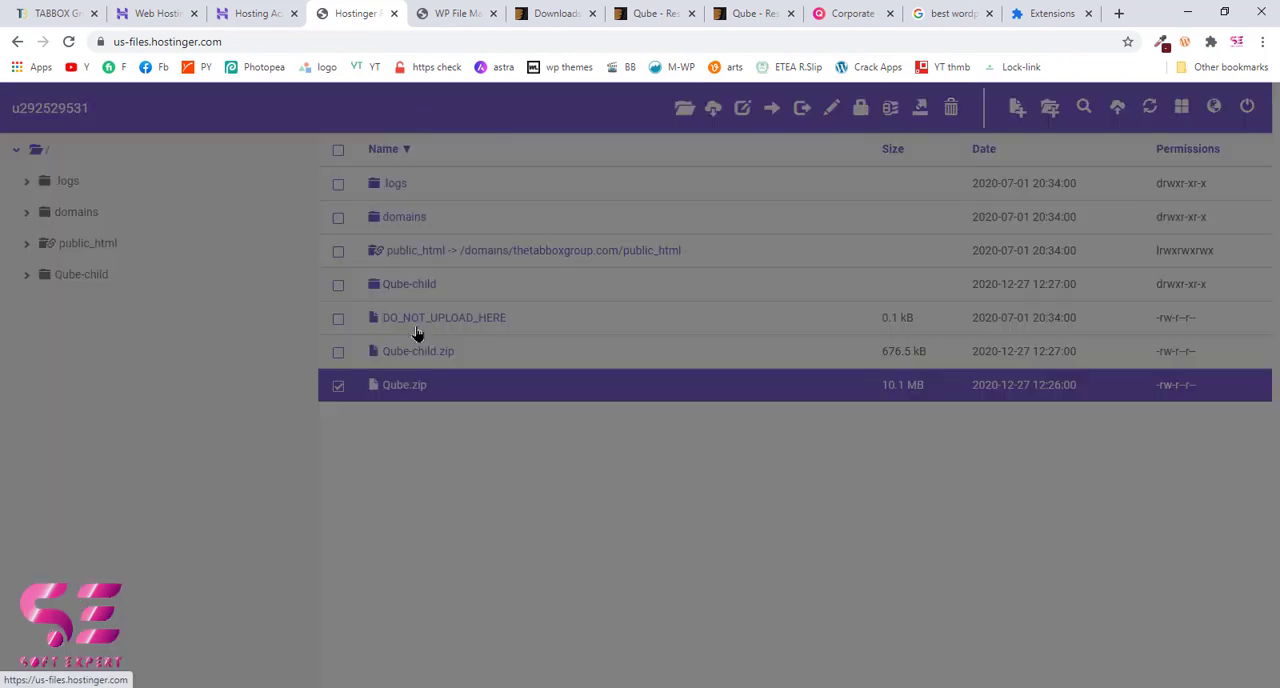
left_click(820, 281)
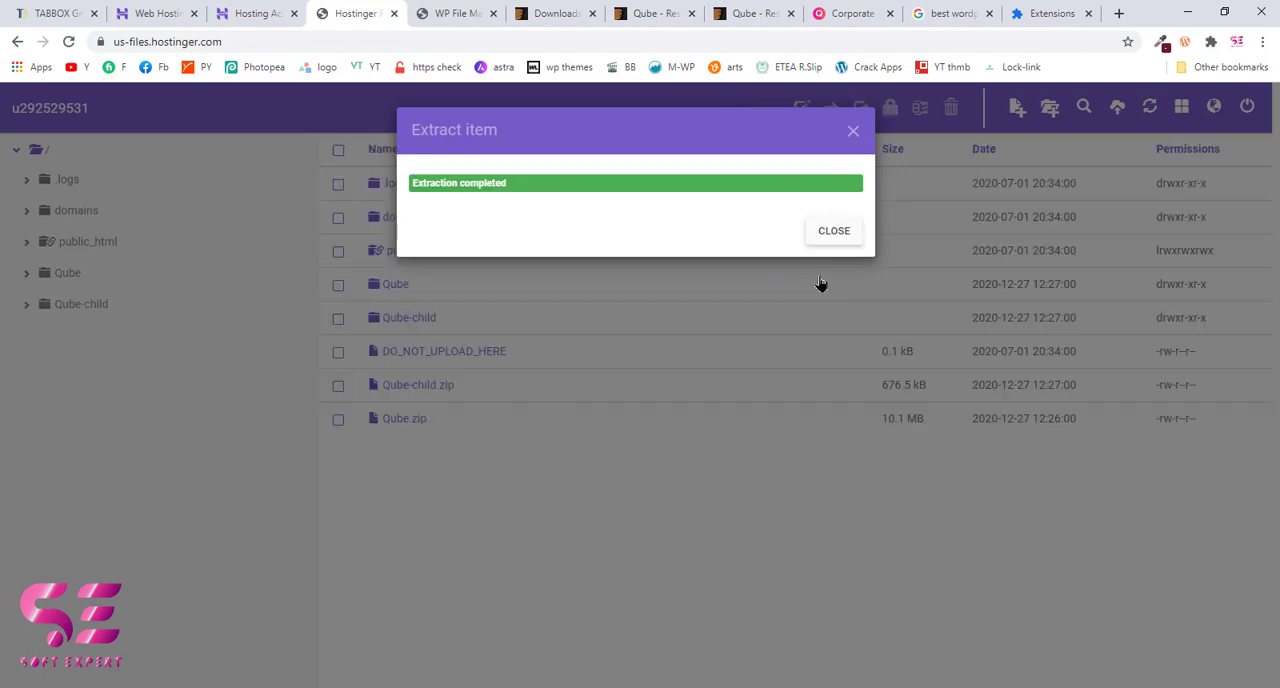
left_click(831, 232)
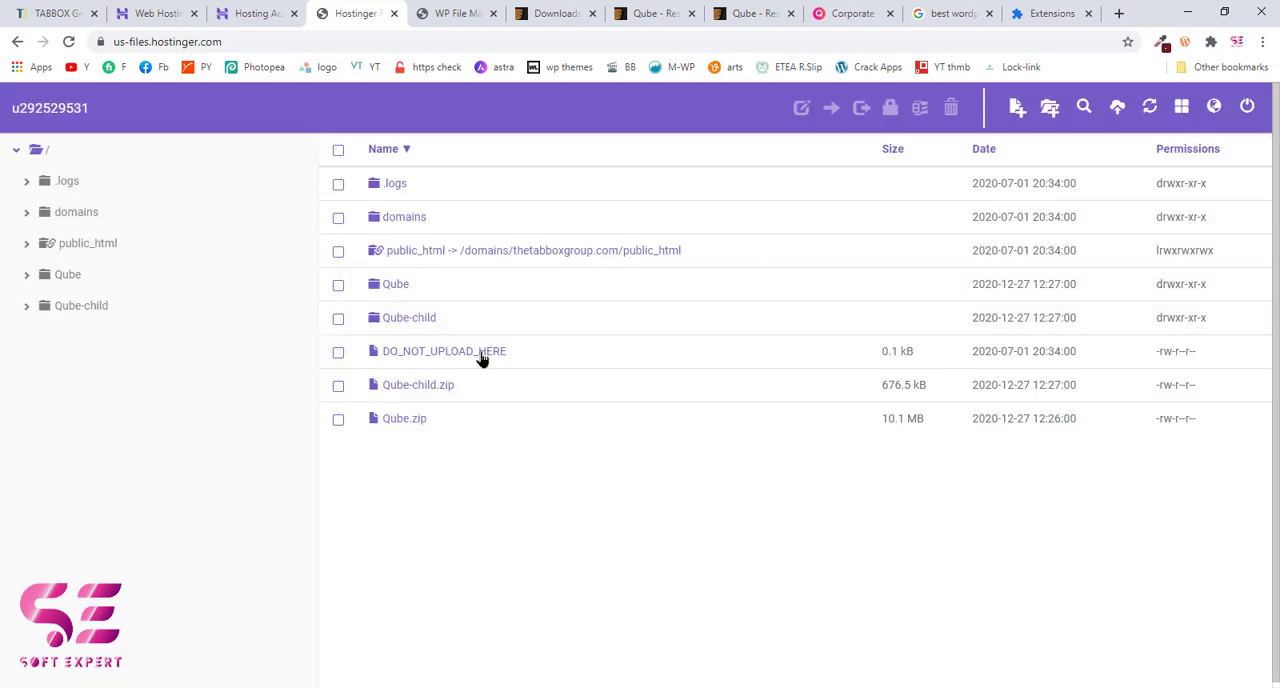
Step: Switch to the WordPress admin and view the installed themes
left_click(447, 17)
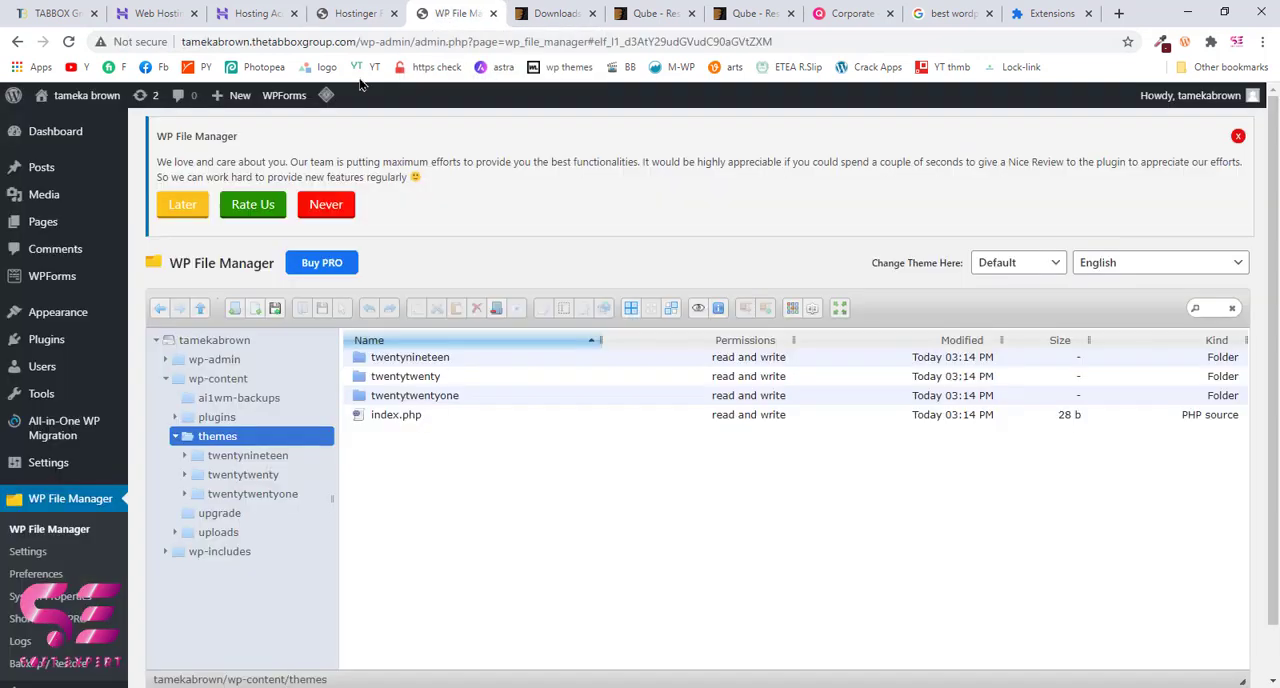
mouse_move(90, 314)
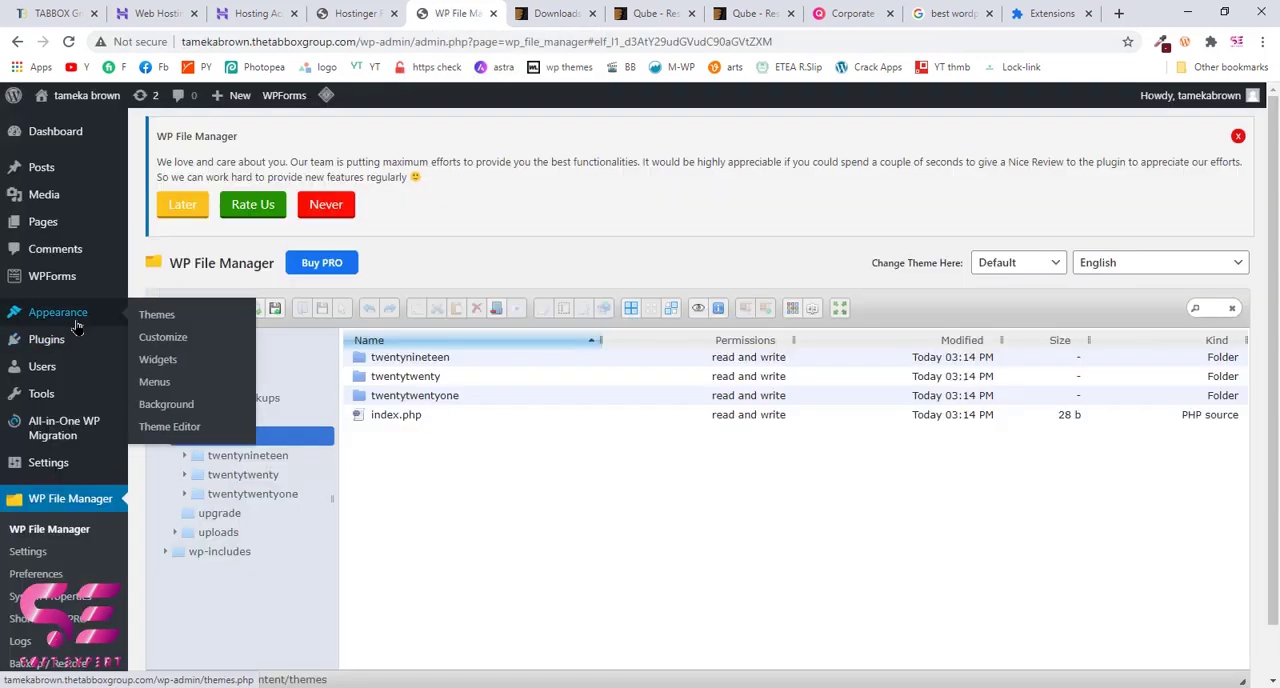
left_click(156, 316)
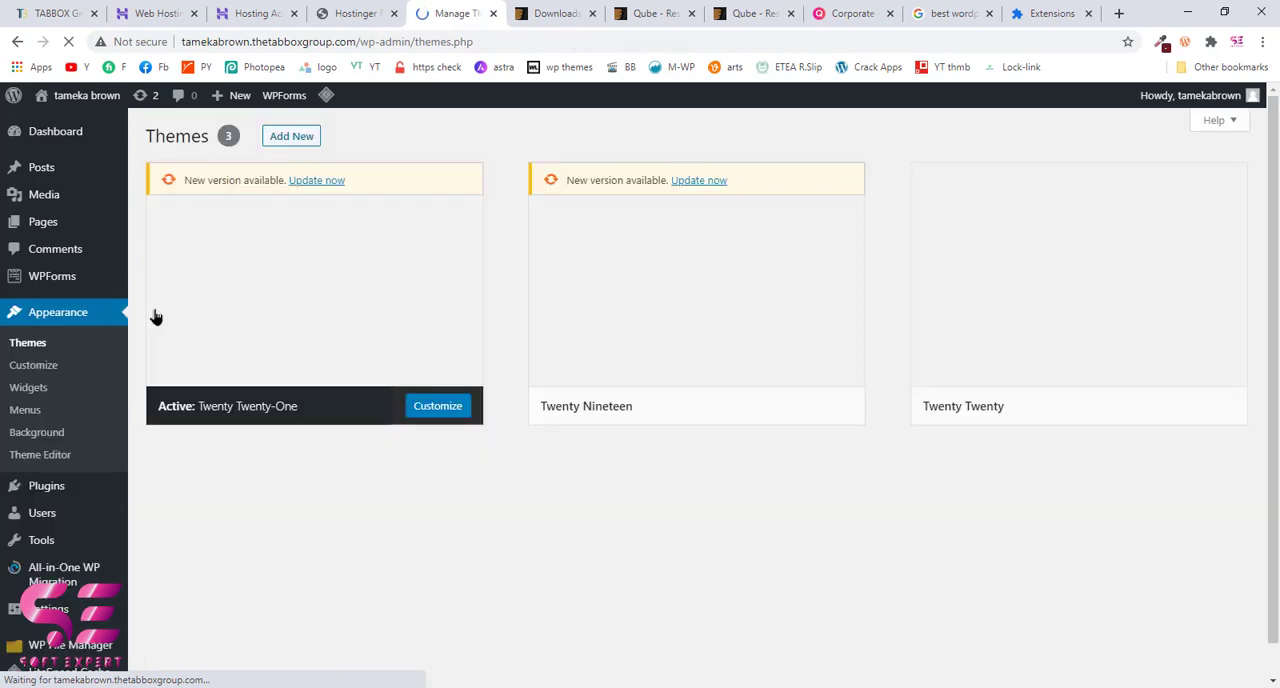
Step: Move the Qube and Qube-child folders from Hostinger's root directory into the WordPress site's wp-content/themes folder
left_click(355, 14)
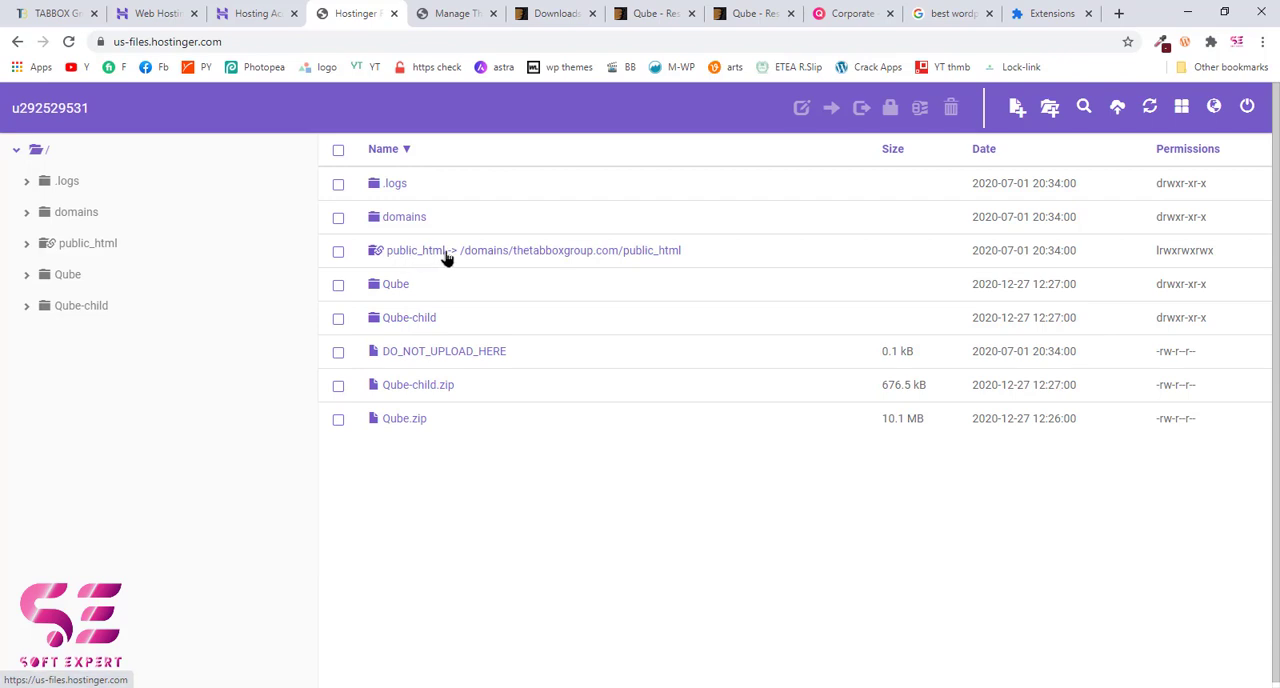
left_click(398, 322)
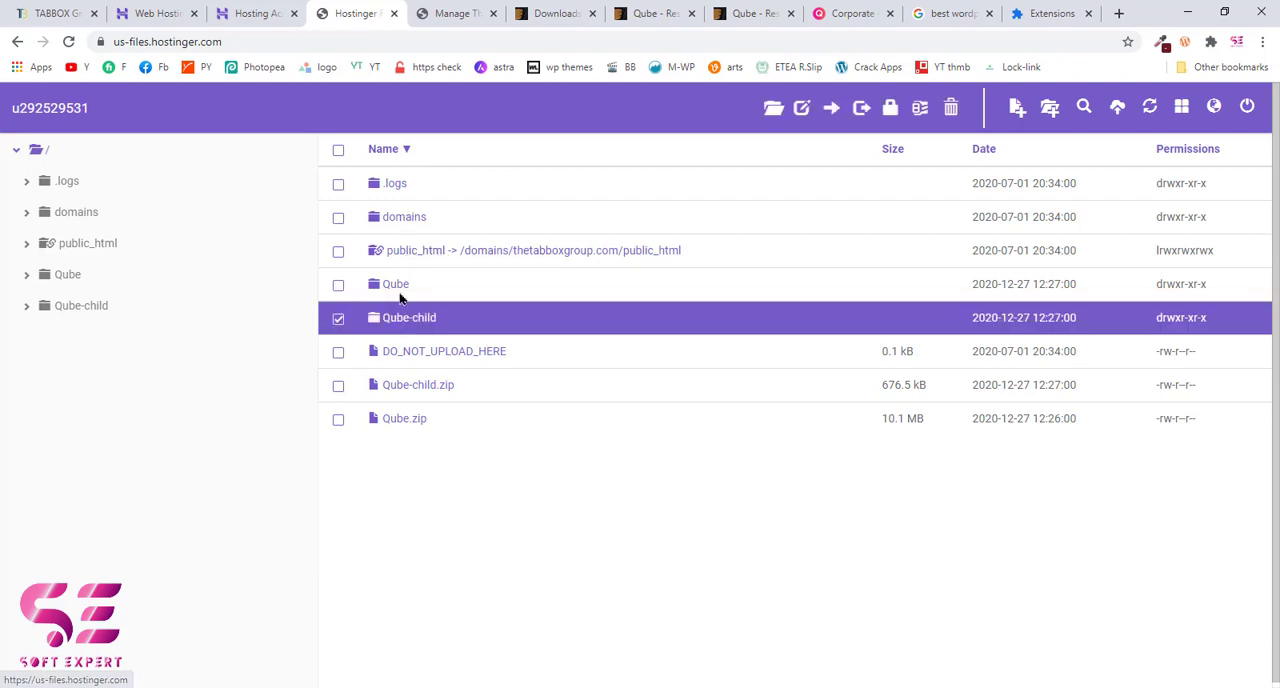
left_click(400, 290)
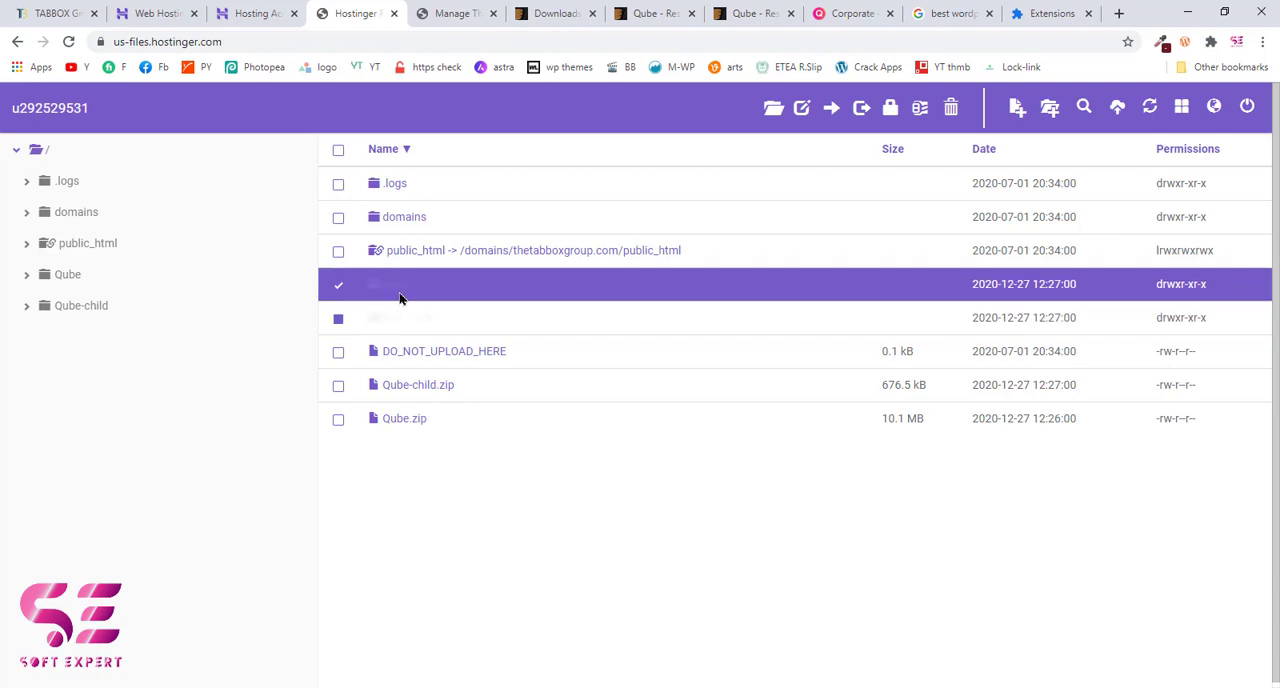
left_click(340, 320)
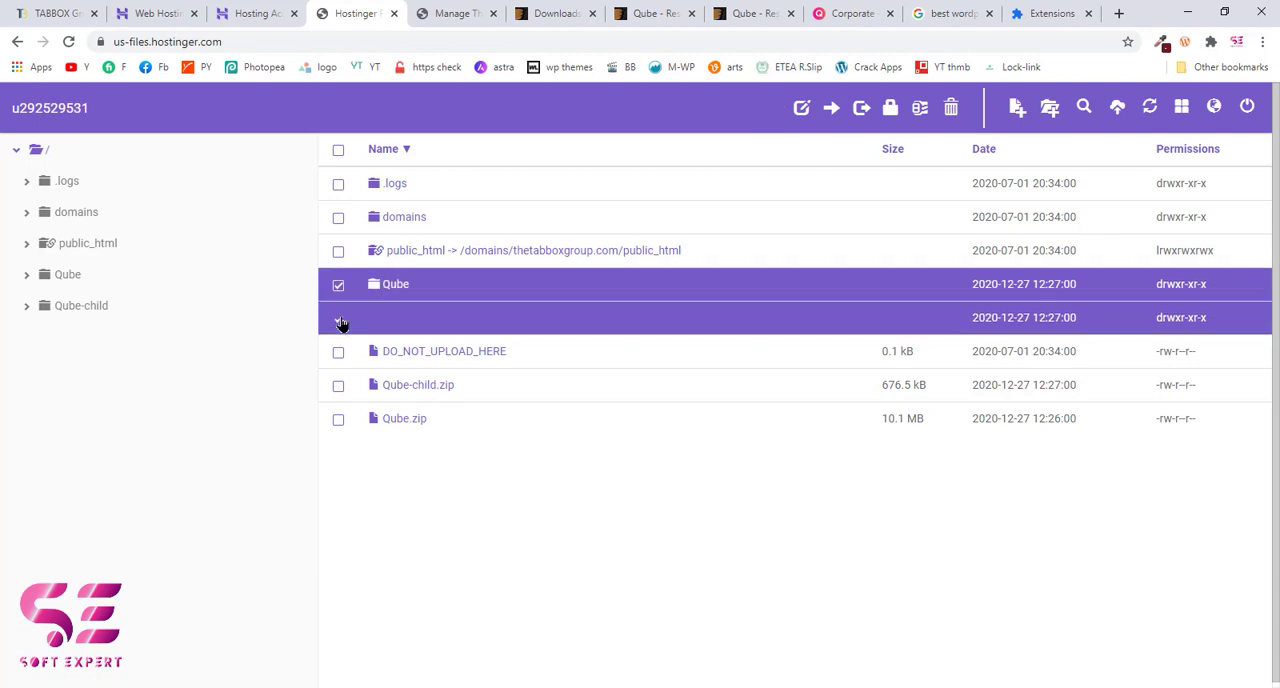
left_click(831, 108)
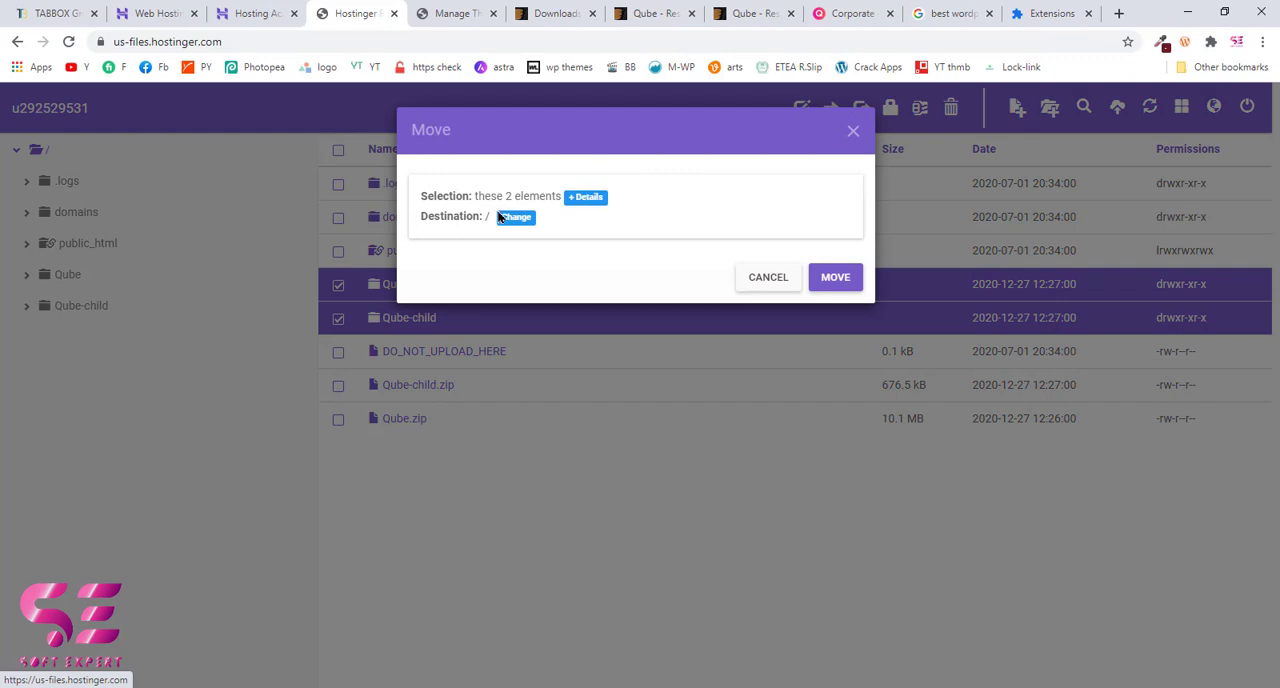
left_click(513, 218)
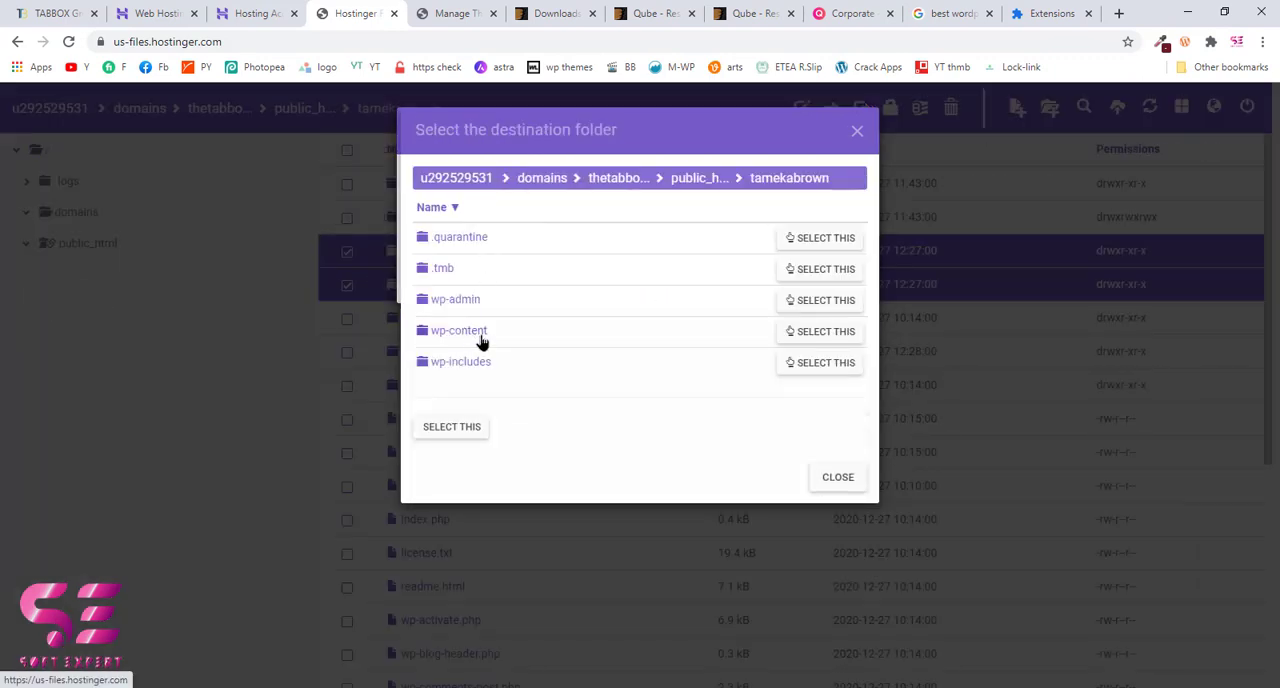
left_click(478, 336)
left_click(803, 324)
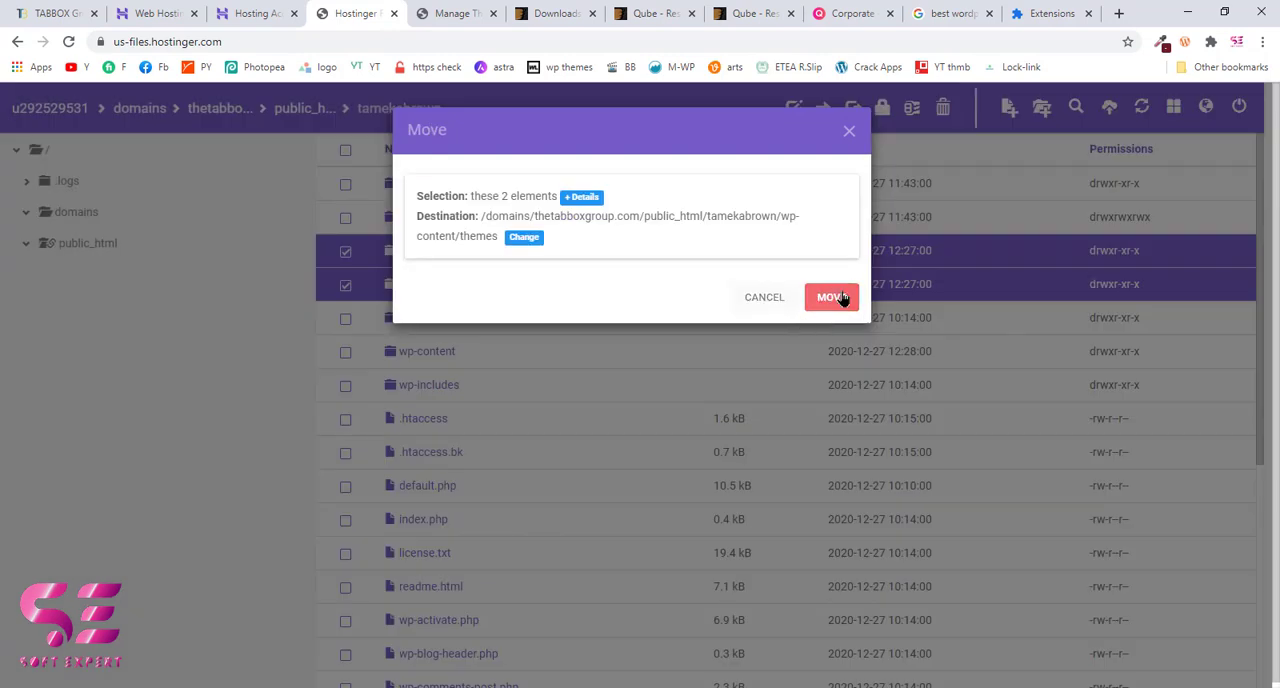
left_click(831, 297)
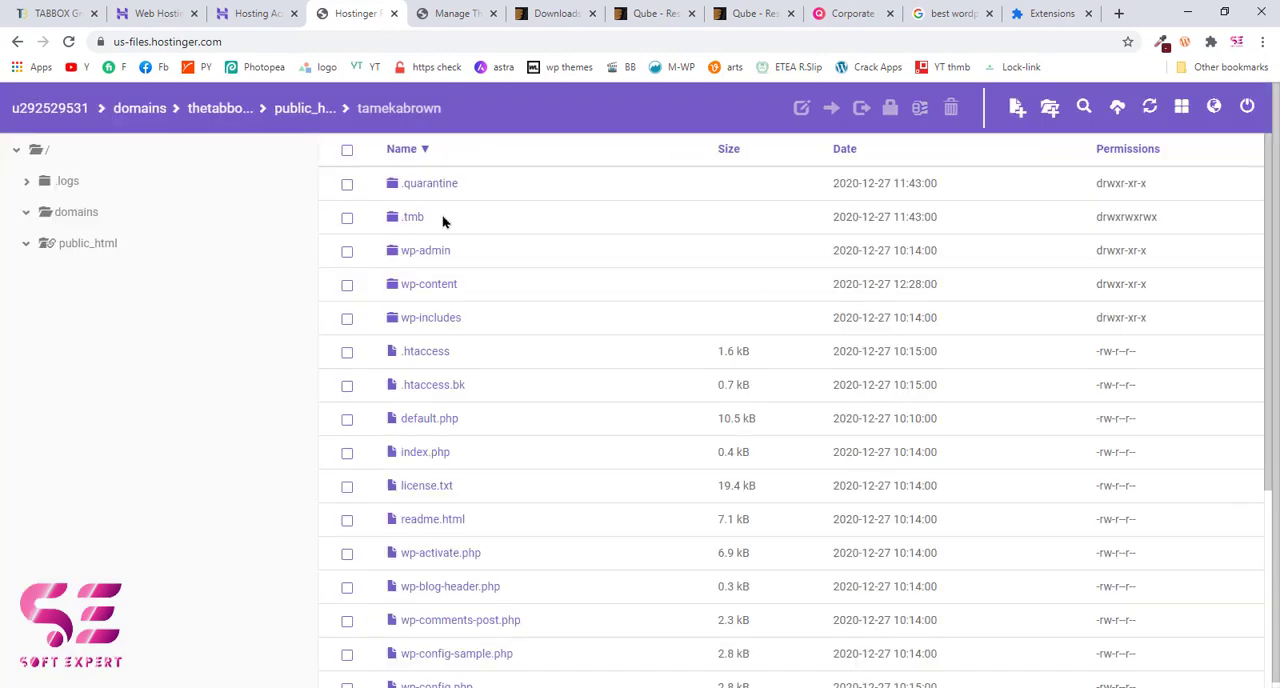
Step: Refresh the installed themes in the WordPress admin and activate the Qube theme
left_click(450, 13)
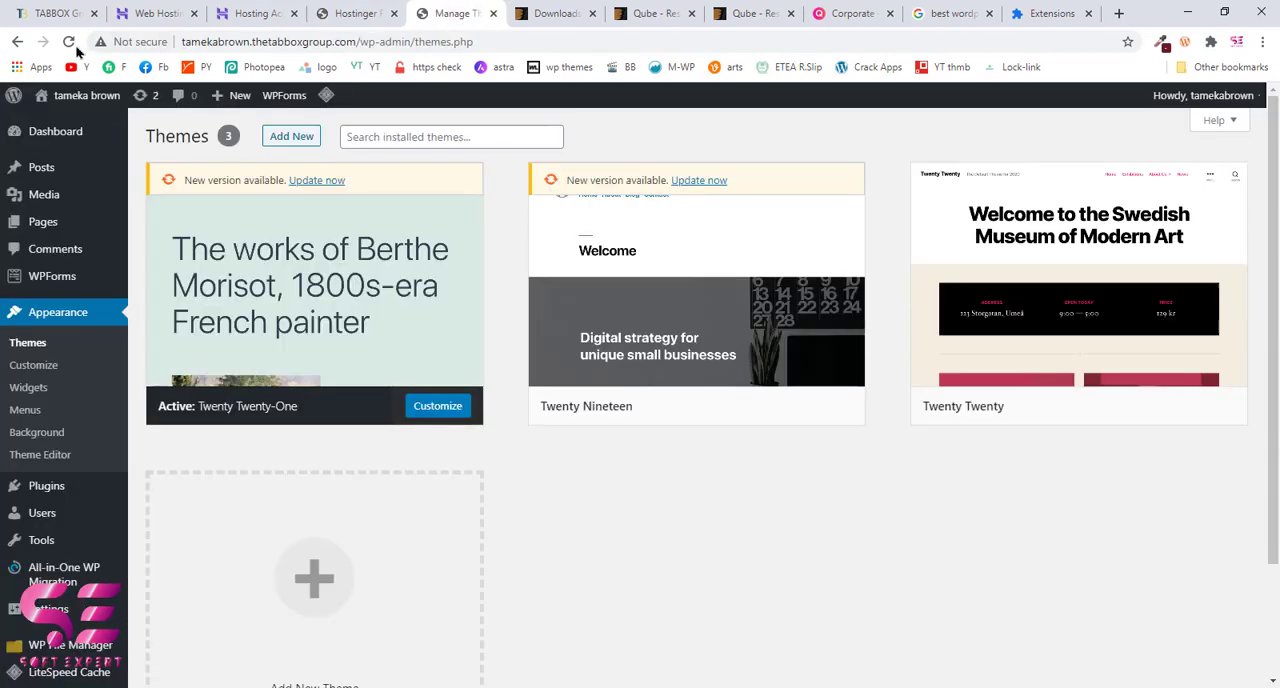
left_click(69, 42)
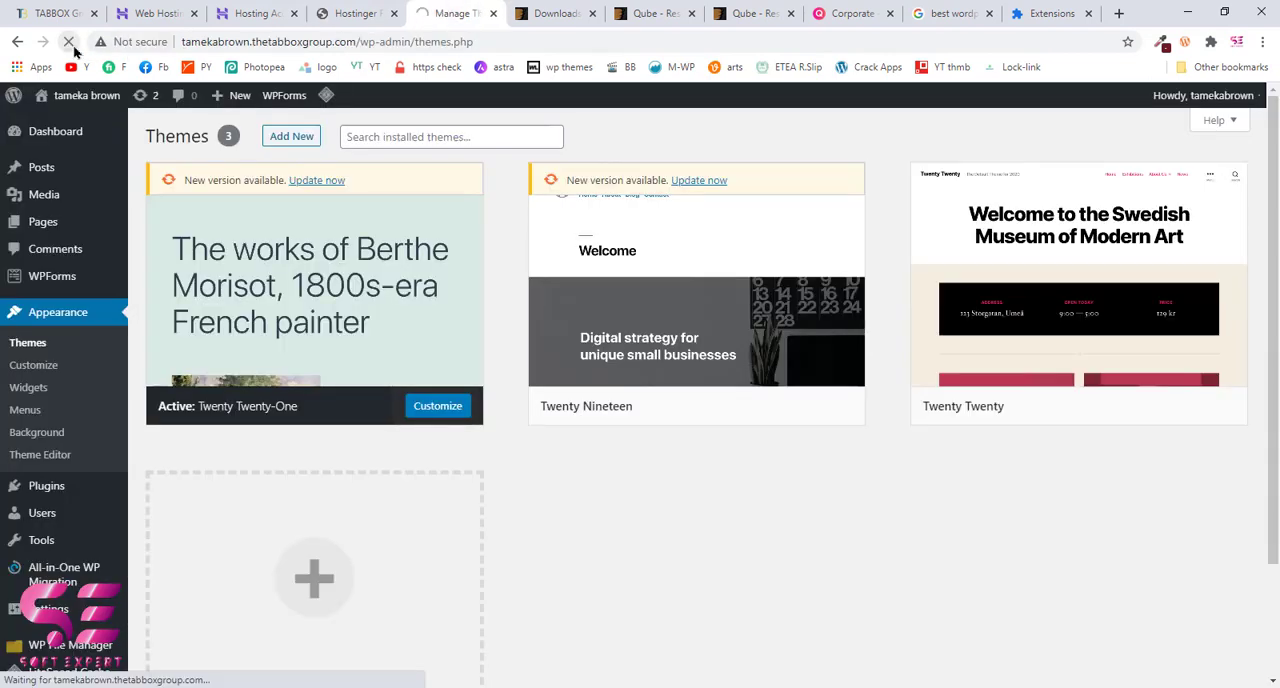
mouse_move(663, 309)
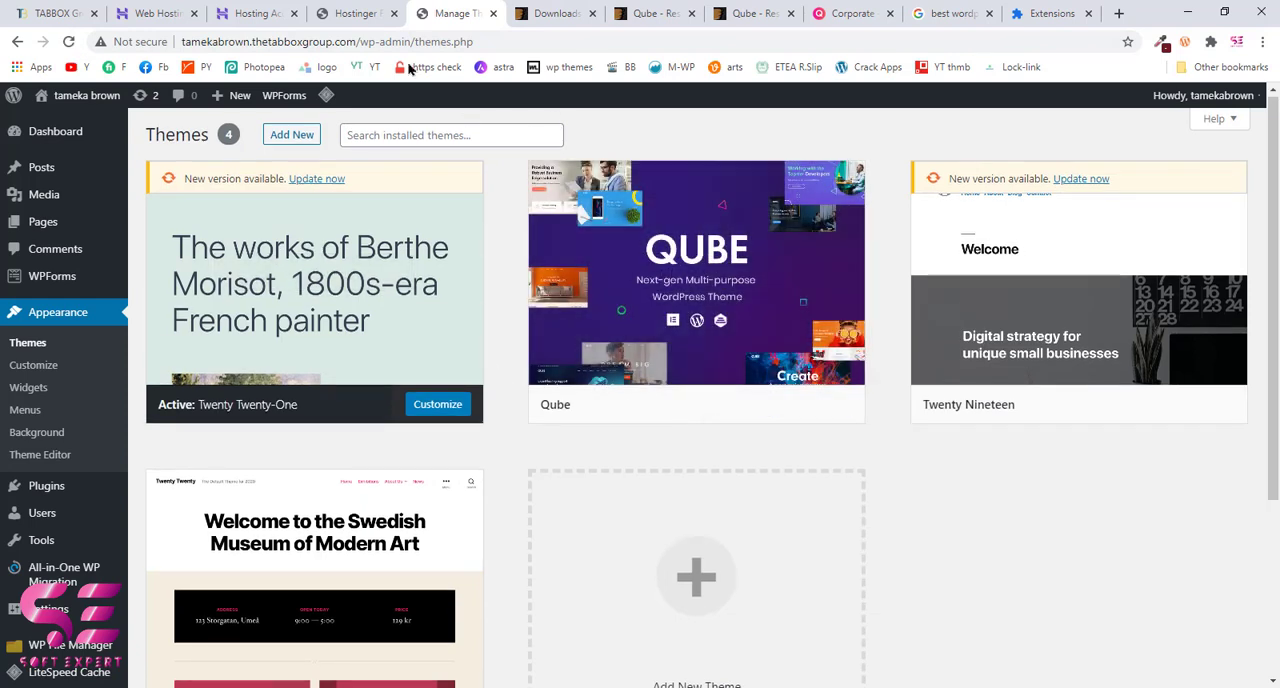
left_click(355, 13)
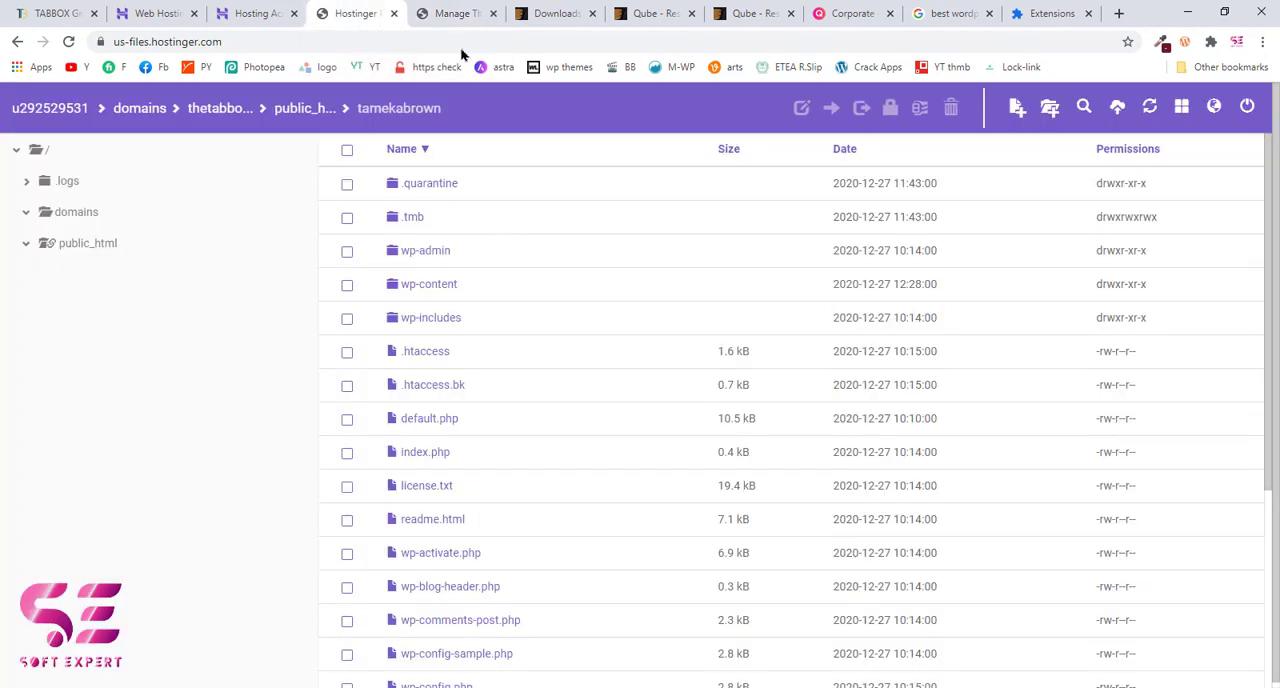
left_click(452, 13)
mouse_move(683, 408)
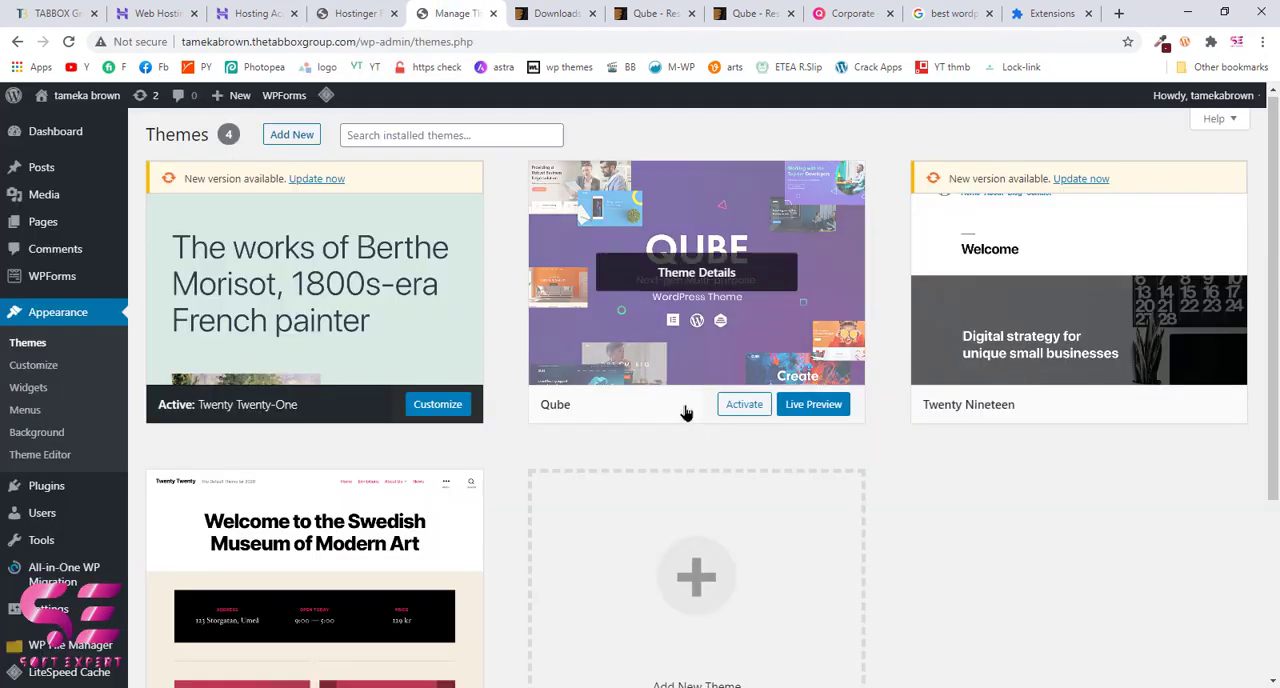
left_click(742, 410)
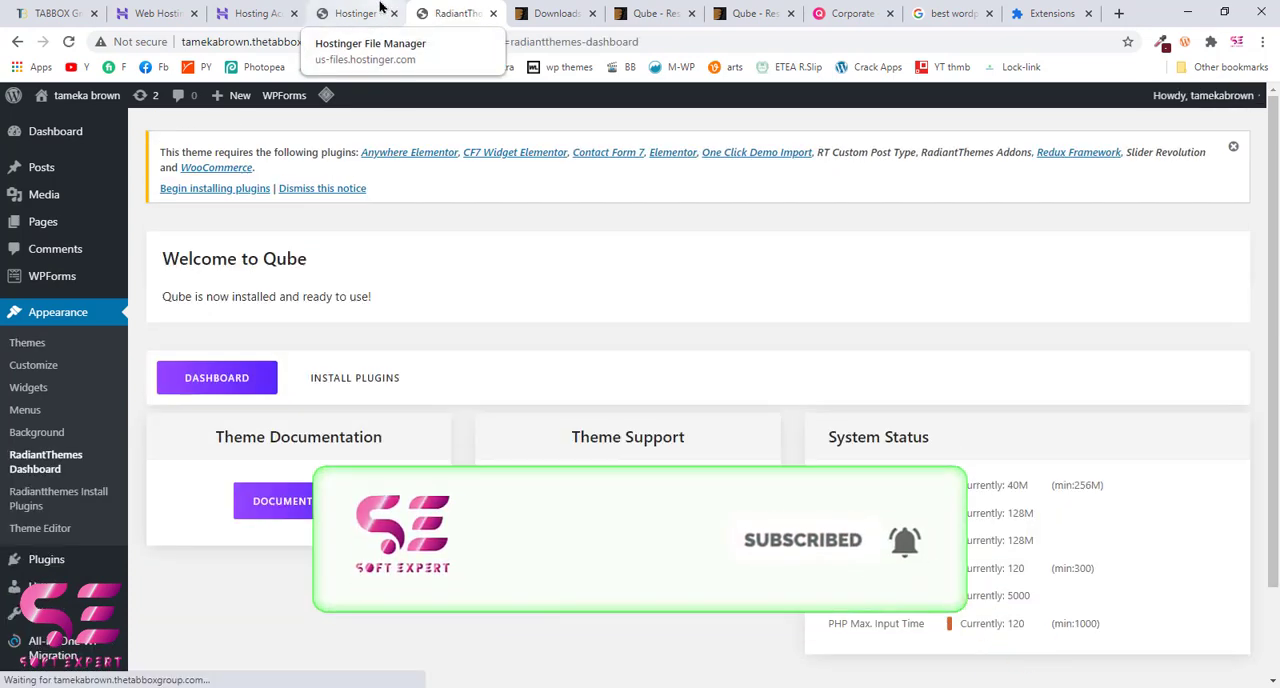
Step: Open the Qube theme's required plugins page and activate all listed plugins at once
scroll(467, 318, "down", 1)
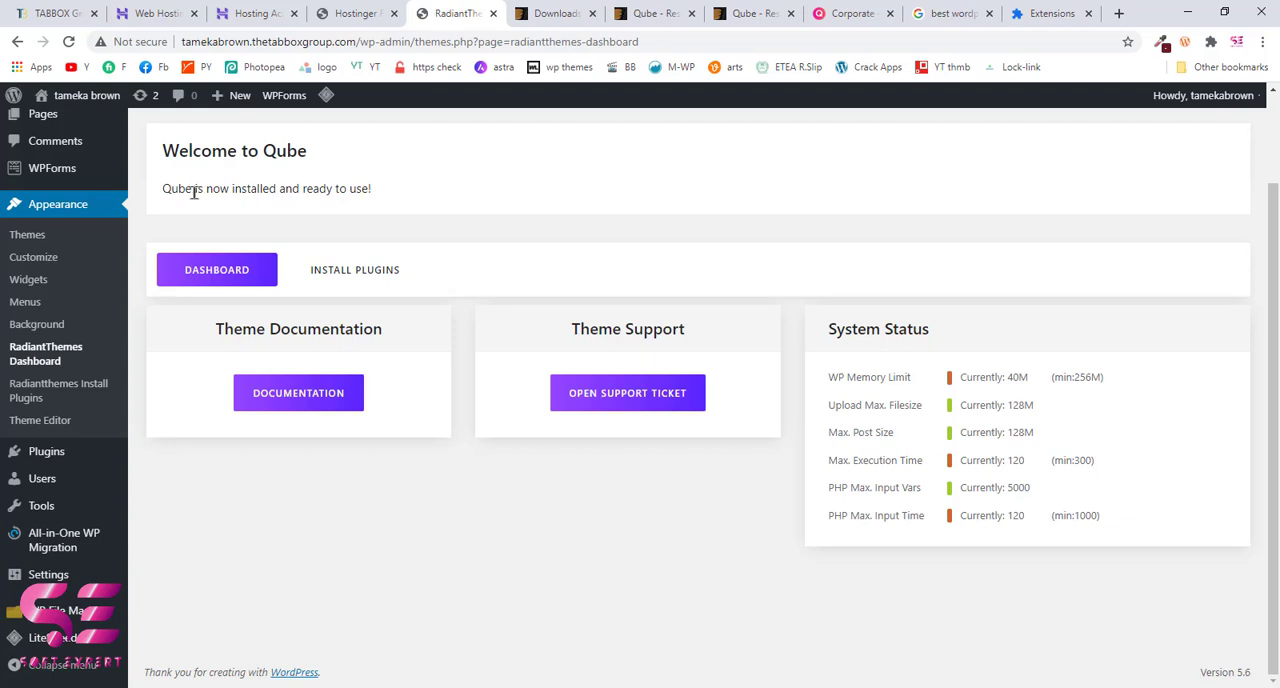
left_click_drag(194, 192, 331, 188)
left_click(331, 188)
scroll(451, 206, "up", 1)
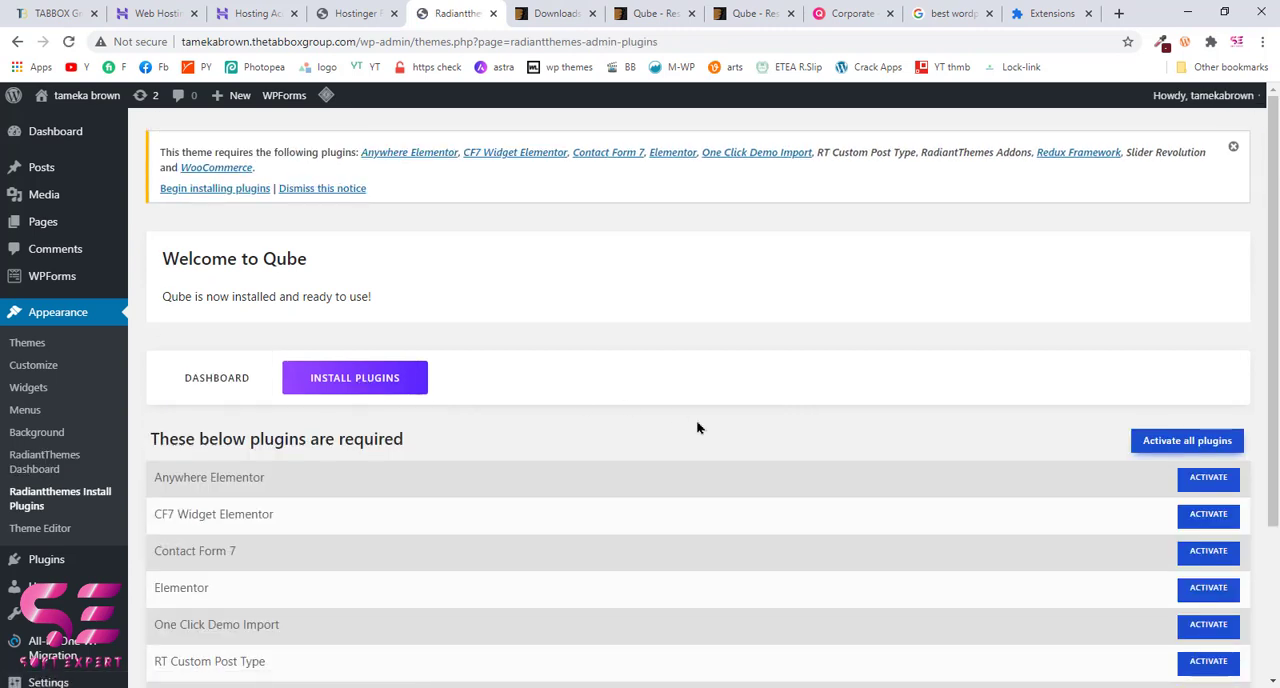
scroll(697, 420, "down", 1)
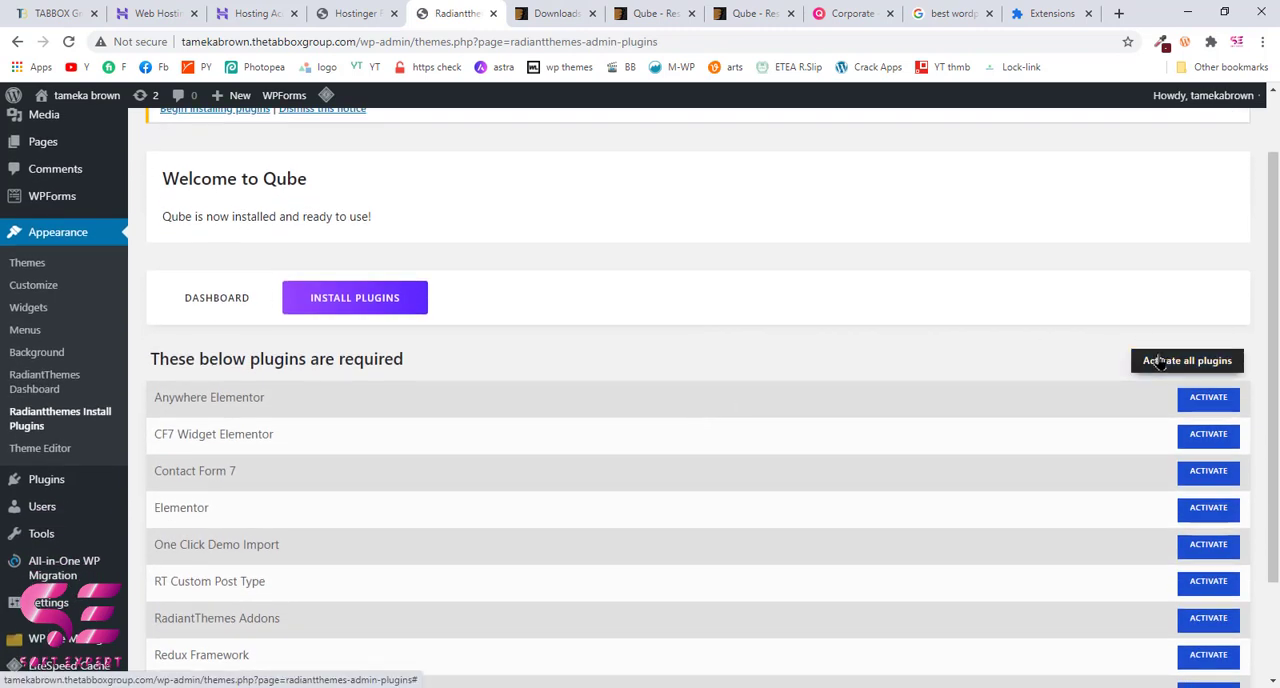
scroll(1158, 364, "down", 1)
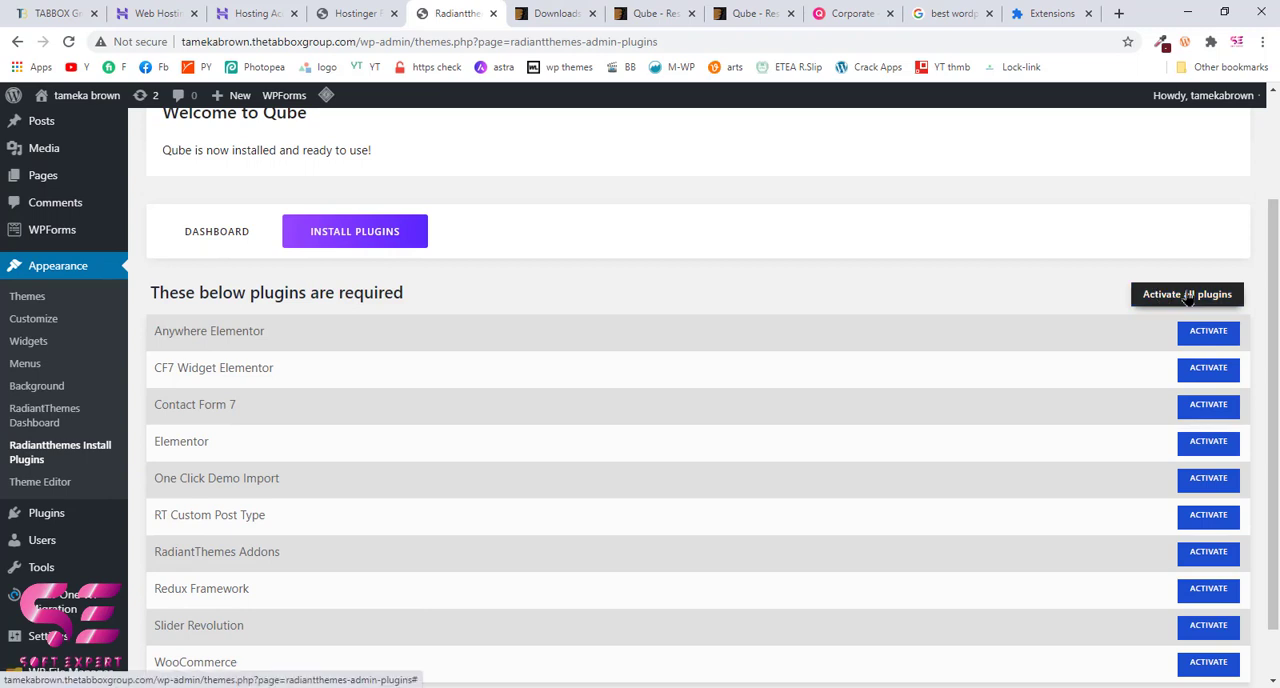
left_click(1188, 296)
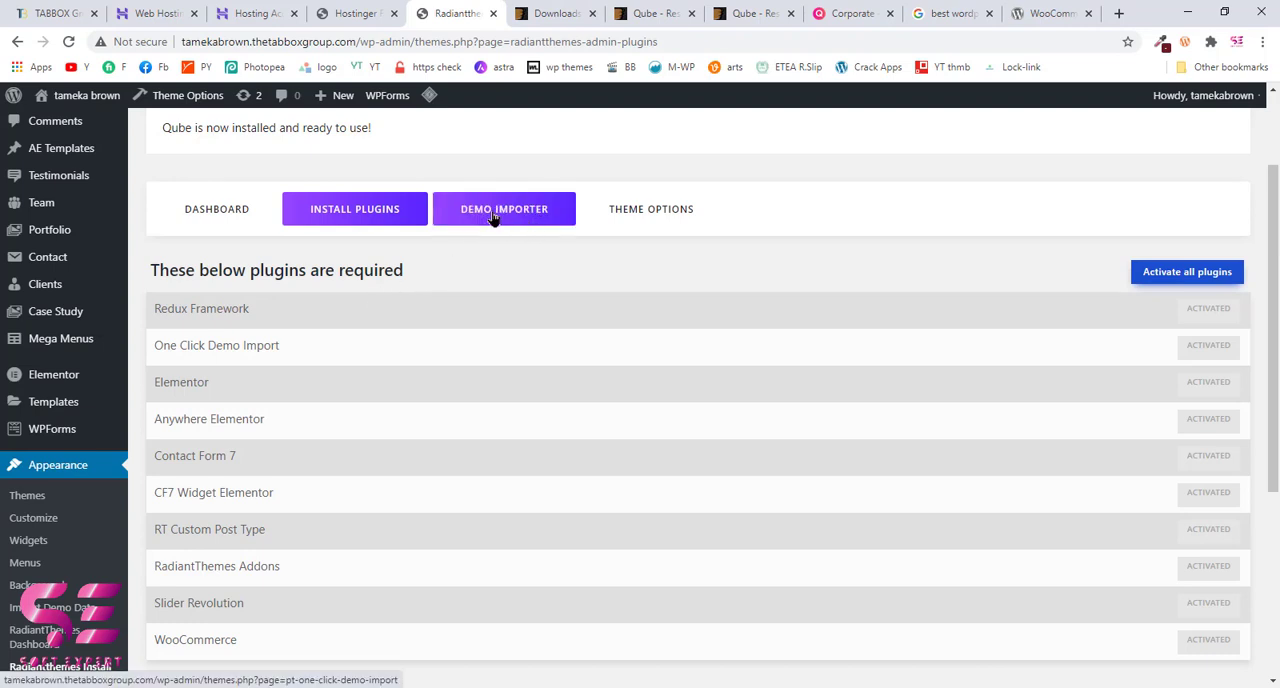
Step: Look over the Qube item page and the demo layouts in its ThemeForest preview, and return to the WordPress admin
left_click(656, 13)
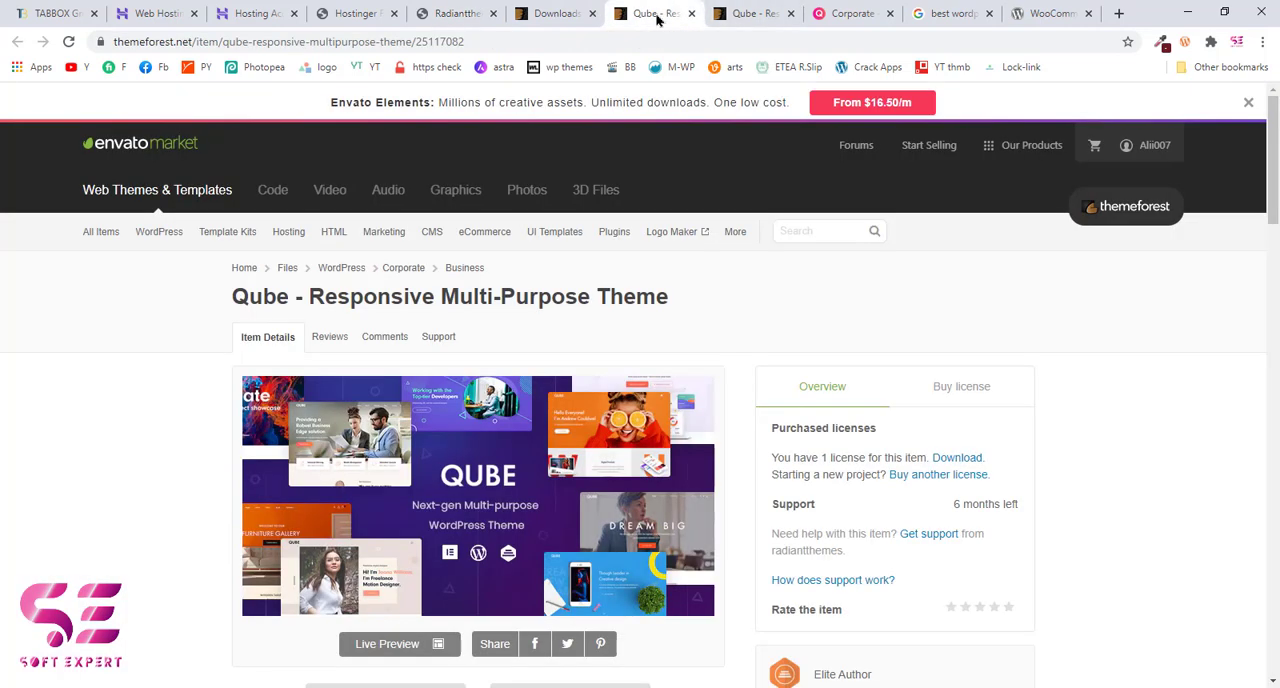
left_click(748, 13)
scroll(569, 437, "down", 5)
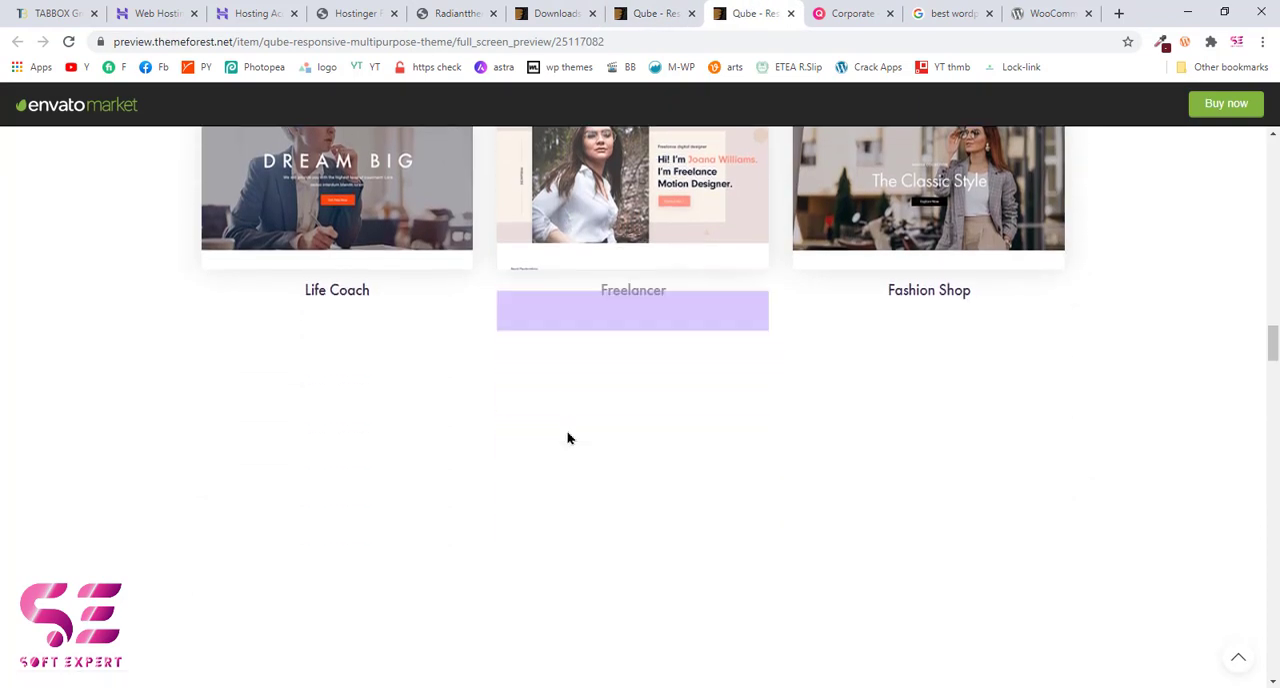
left_click(550, 13)
left_click(456, 13)
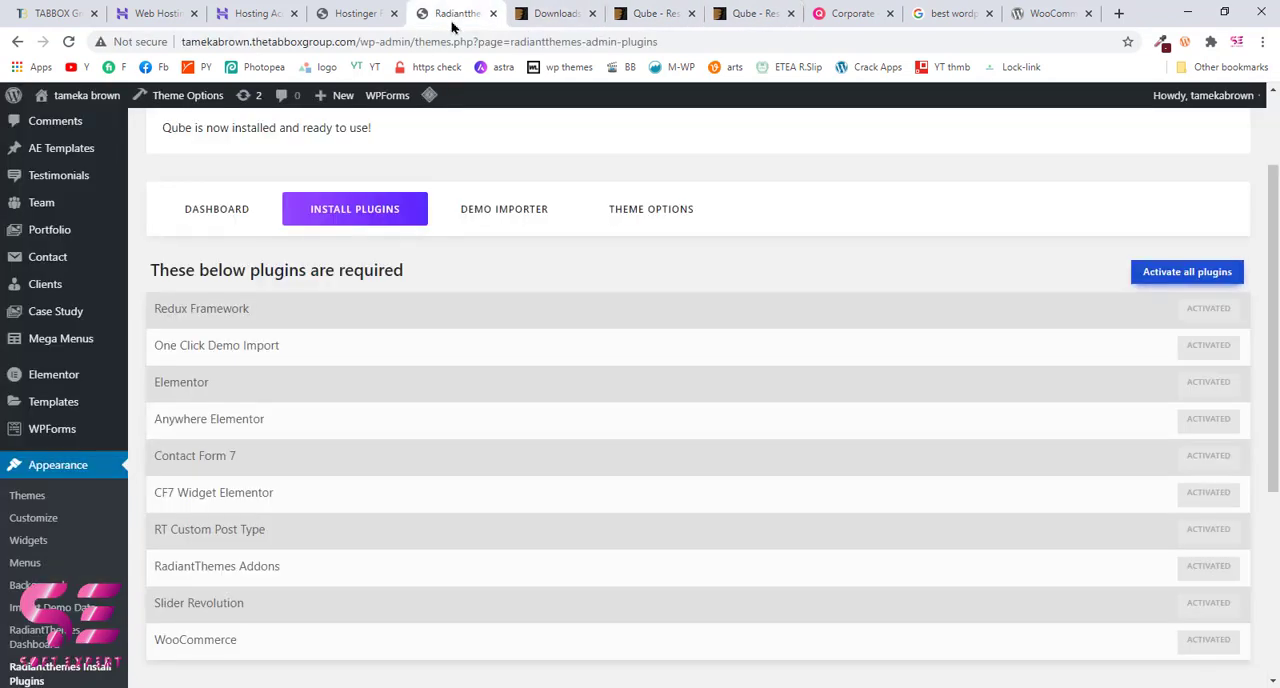
Step: Open the theme's demo importer and browse the available Qube demo sites
left_click(479, 212)
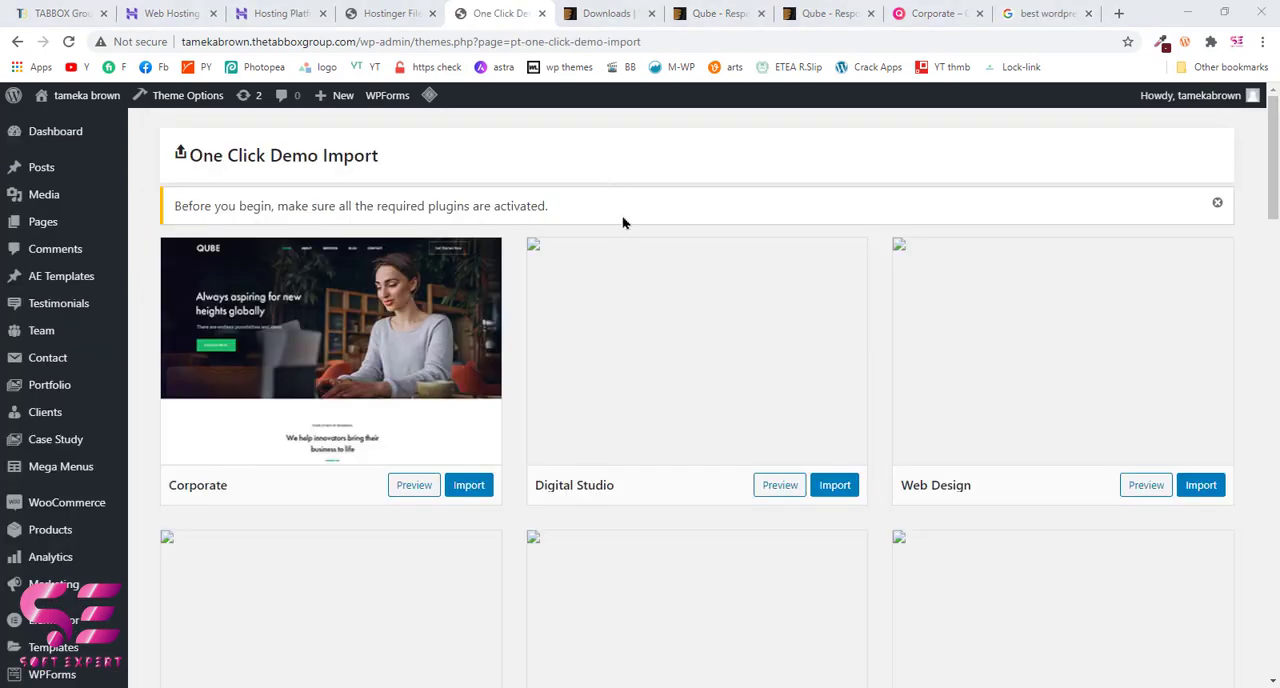
scroll(620, 250, "down", 8)
scroll(607, 346, "up", 3)
scroll(607, 346, "down", 1)
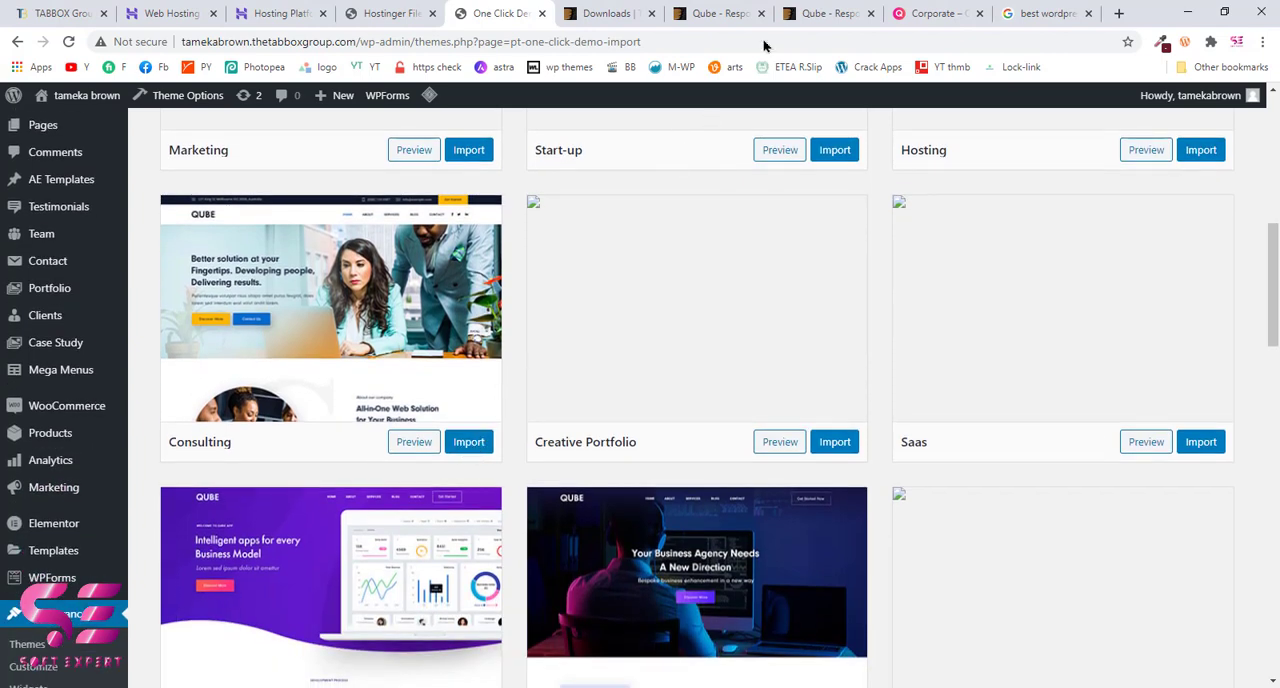
Step: Check Qube's full-screen preview on ThemeForest again and return to the One Click Demo Import page
left_click(826, 12)
scroll(652, 285, "up", 5)
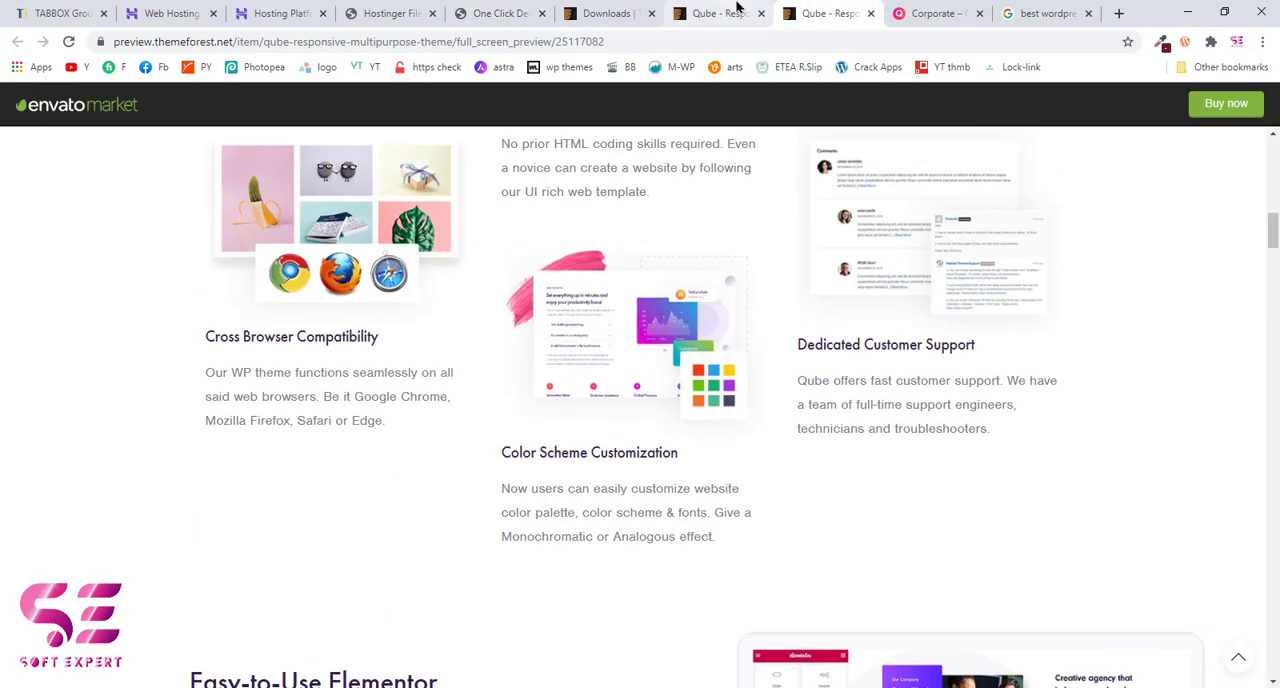
left_click(737, 8)
left_click(497, 13)
scroll(492, 378, "up", 7)
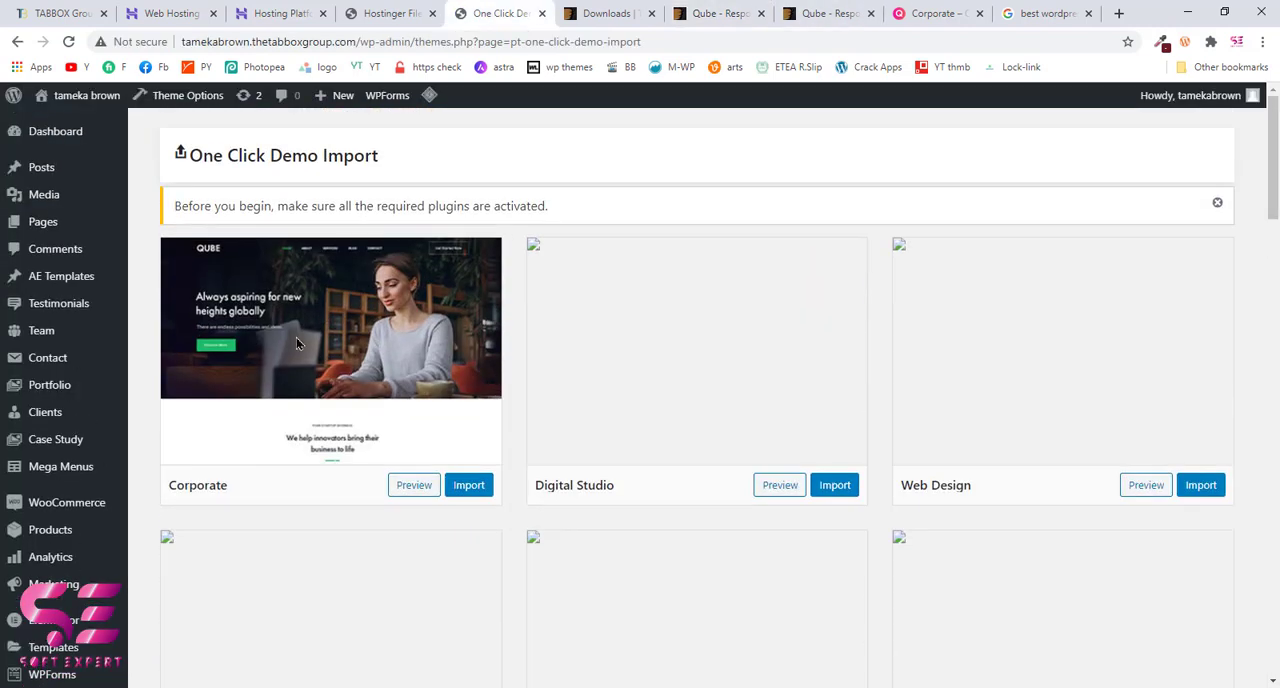
Step: Import the Corporate demo and confirm the import request
left_click(462, 487)
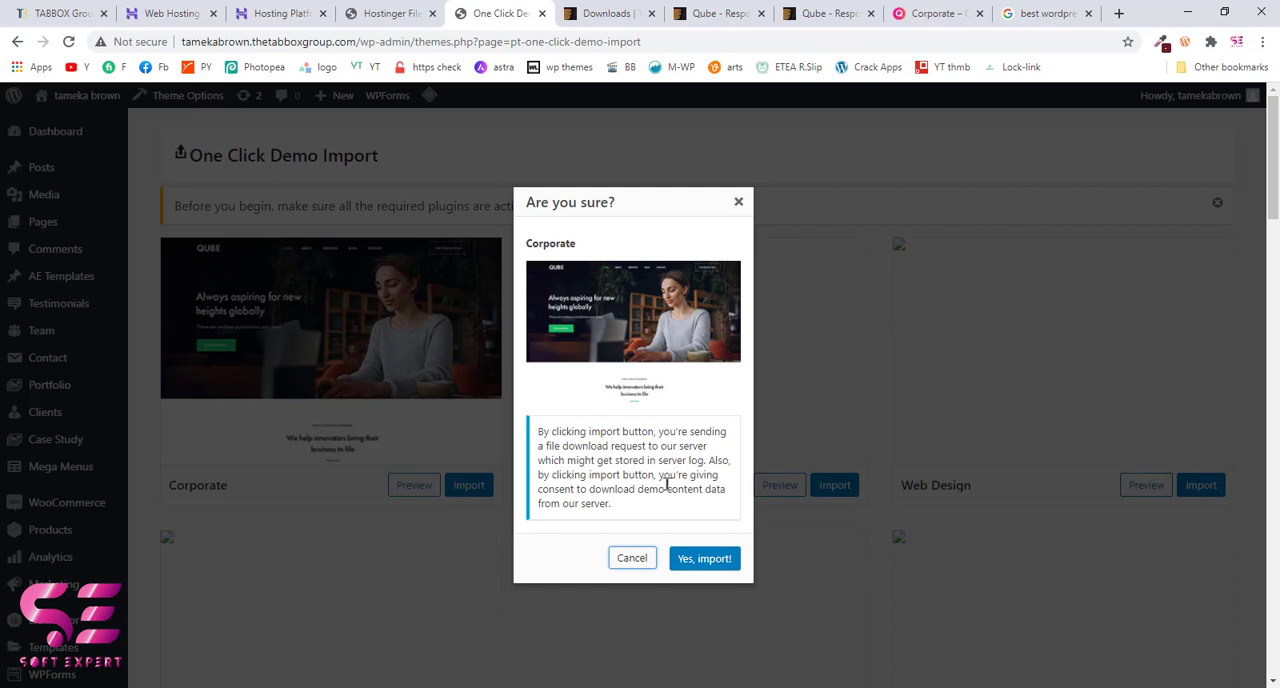
left_click(705, 556)
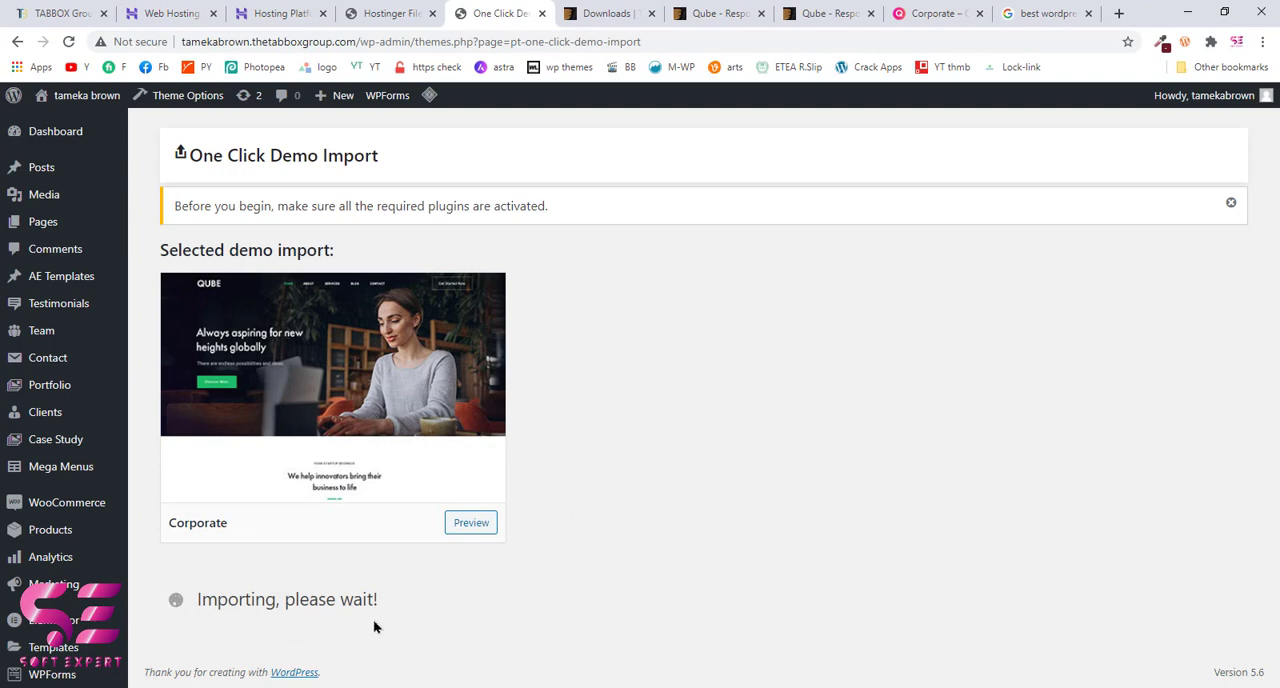
left_click(1038, 687)
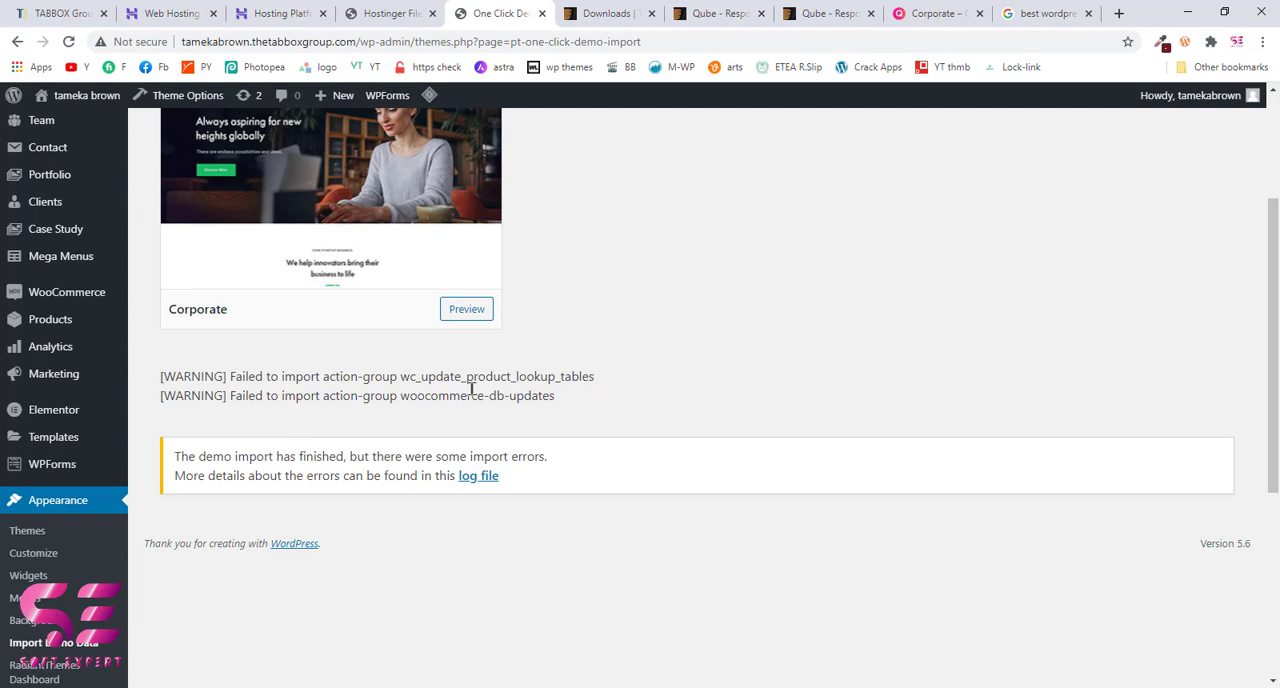
Step: Open the live site in a new browser tab to view the imported Corporate demo
scroll(60, 140, "up", 3)
mouse_move(87, 96)
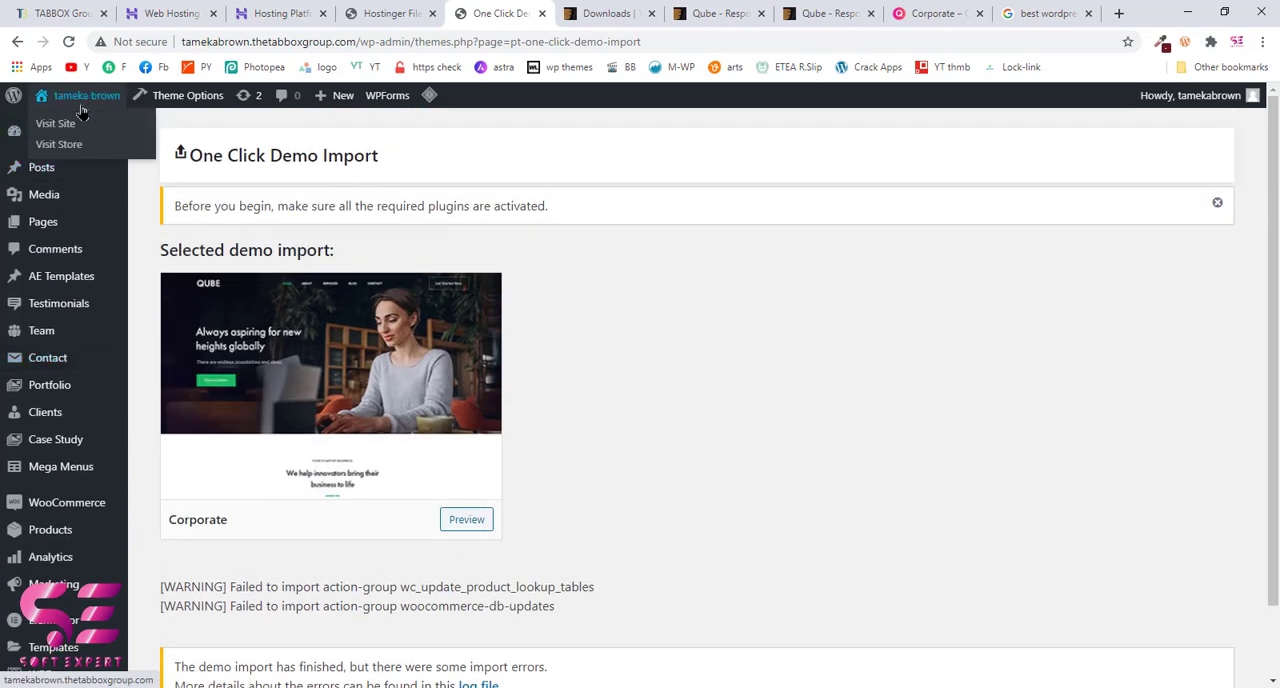
right_click(62, 122)
left_click(98, 133)
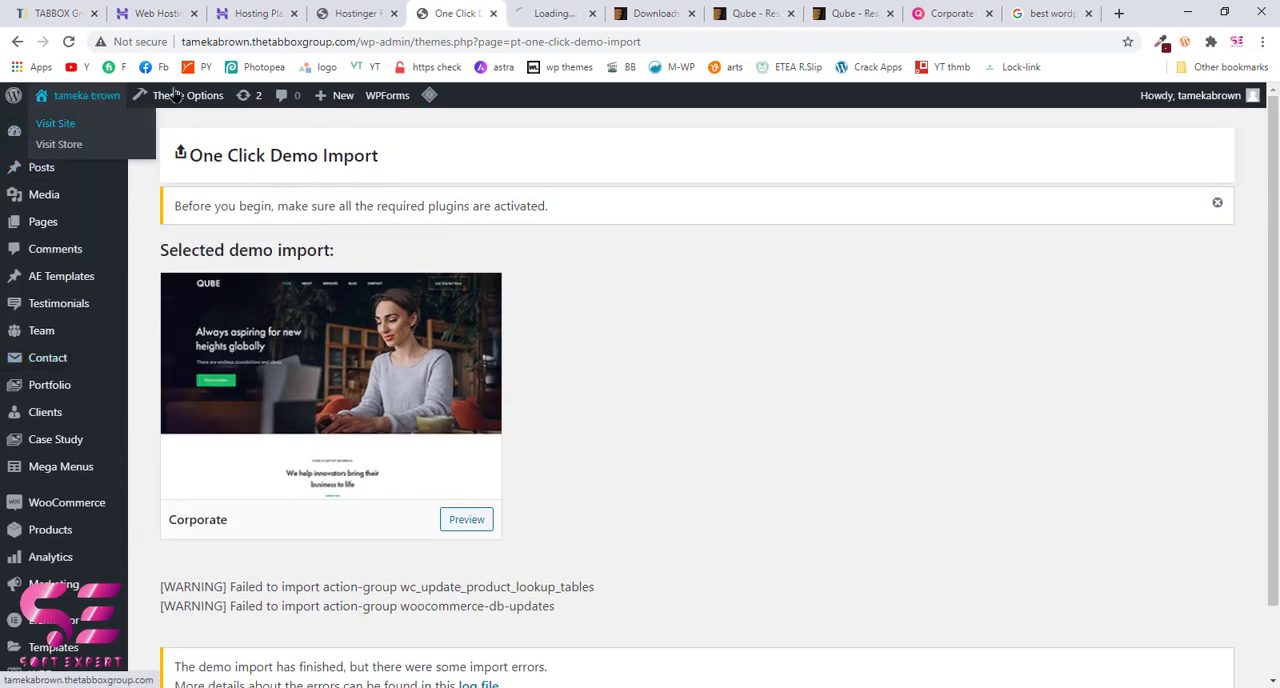
left_click(539, 10)
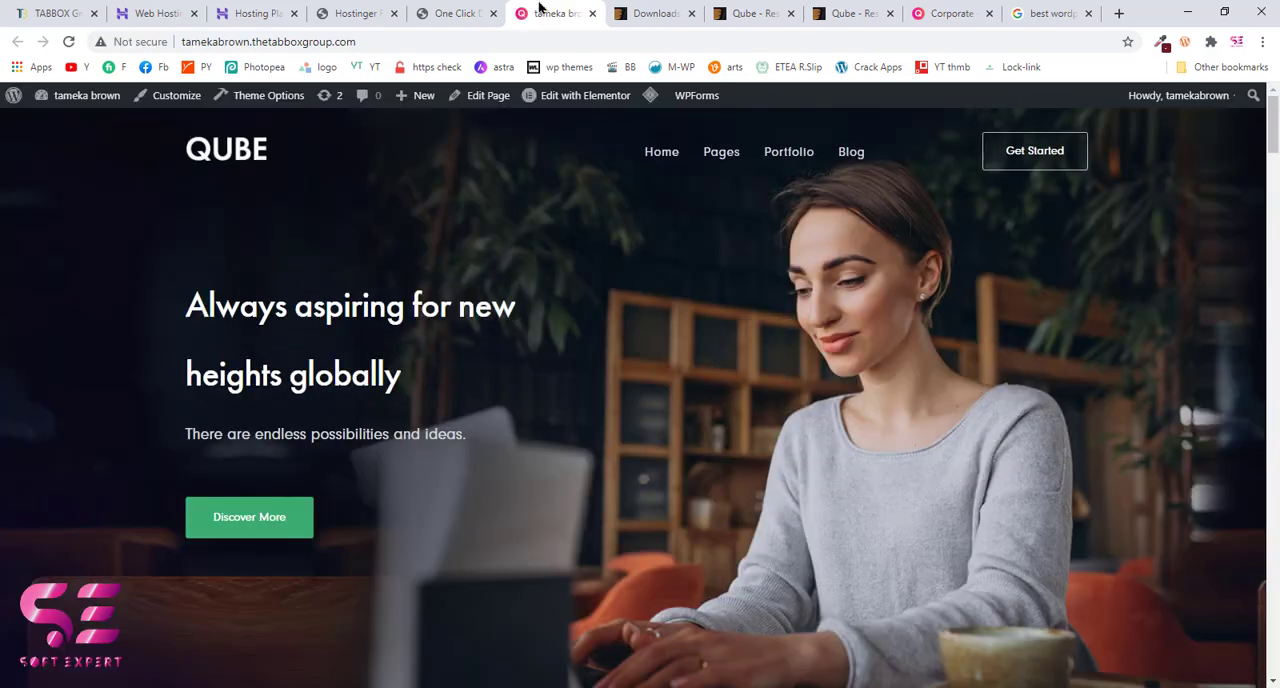
Step: Review the imported Corporate homepage on the live site from the hero section down to the contact form
scroll(548, 300, "down", 7)
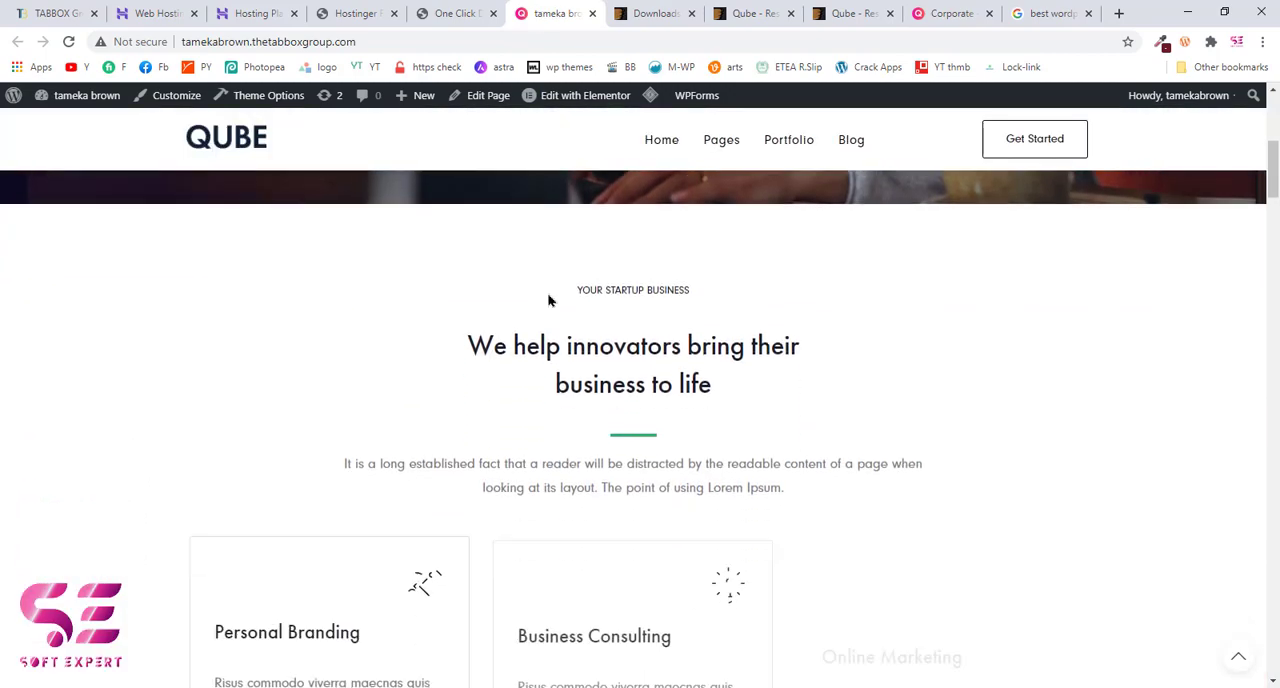
scroll(548, 300, "up", 7)
scroll(682, 300, "down", 8)
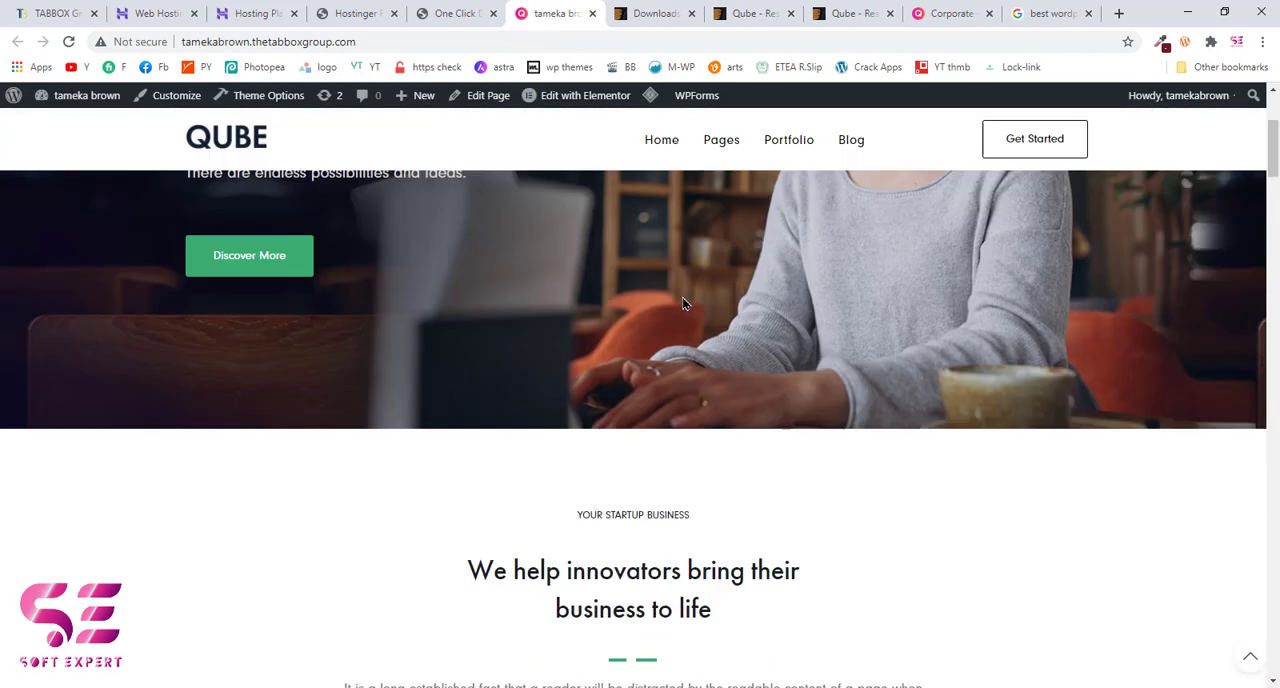
scroll(682, 303, "down", 10)
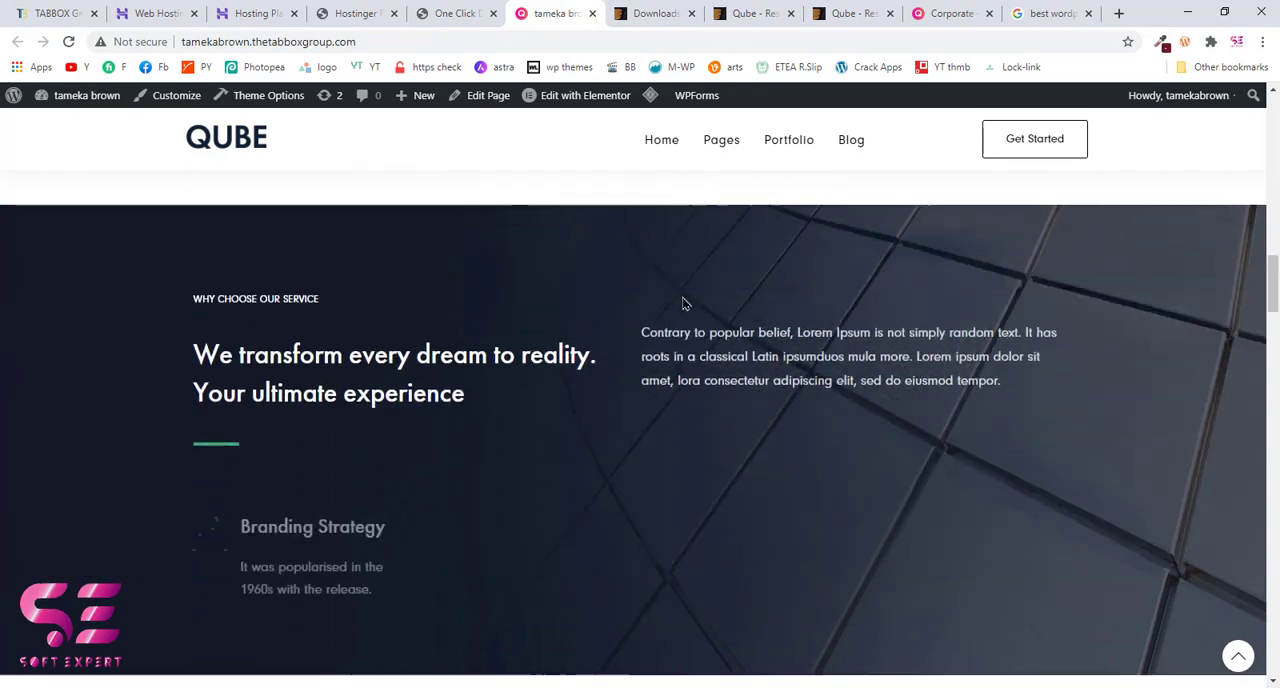
scroll(683, 303, "down", 8)
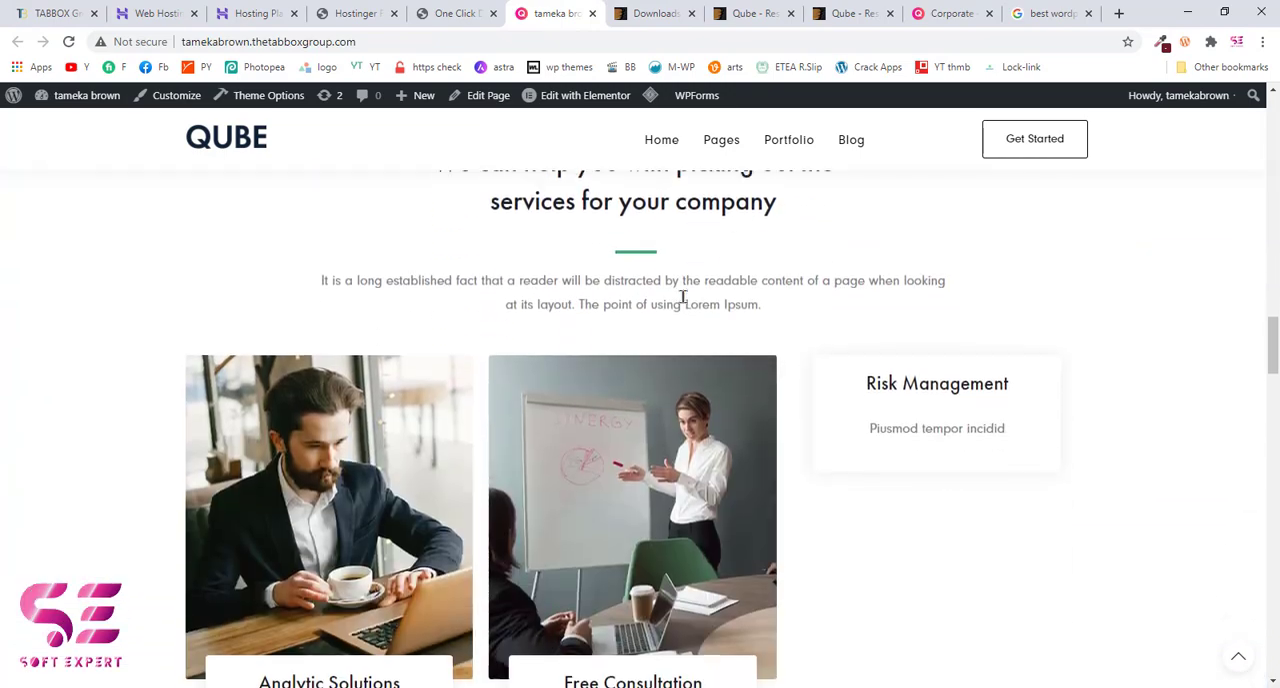
scroll(683, 303, "down", 10)
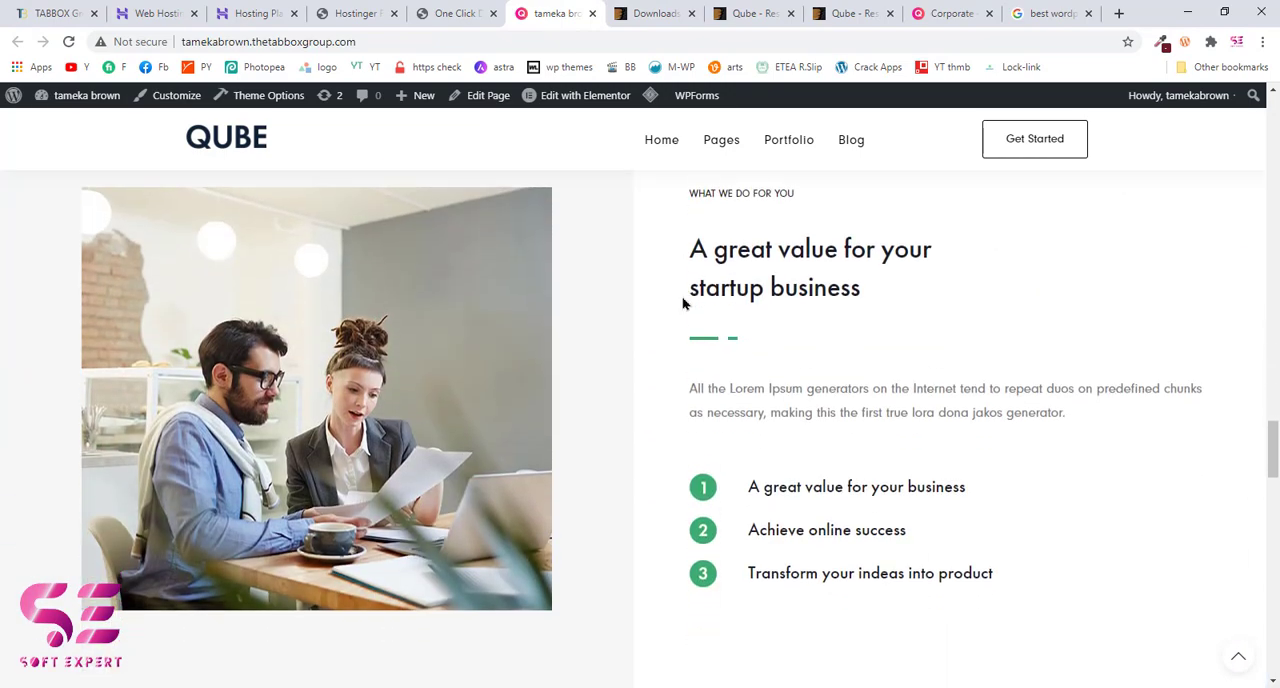
scroll(782, 390, "down", 10)
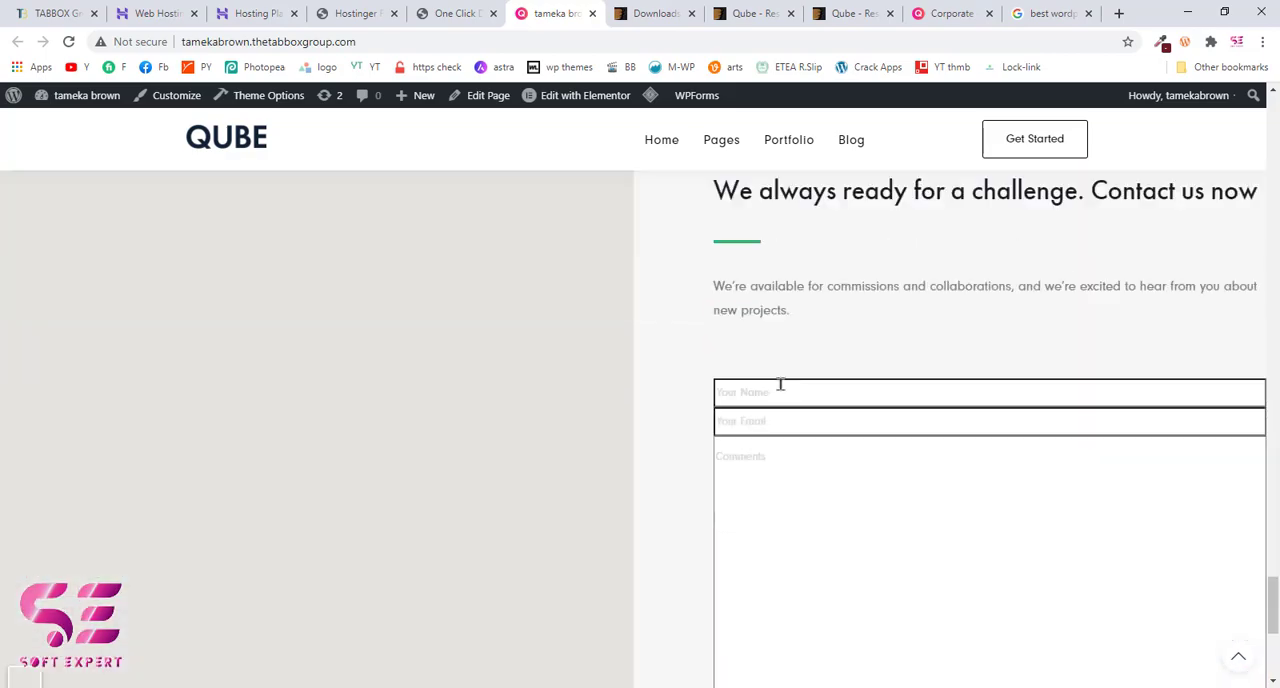
Step: Compare the imported site with Qube's original Corporate demo page and return to the One Click Demo Import page
left_click(950, 13)
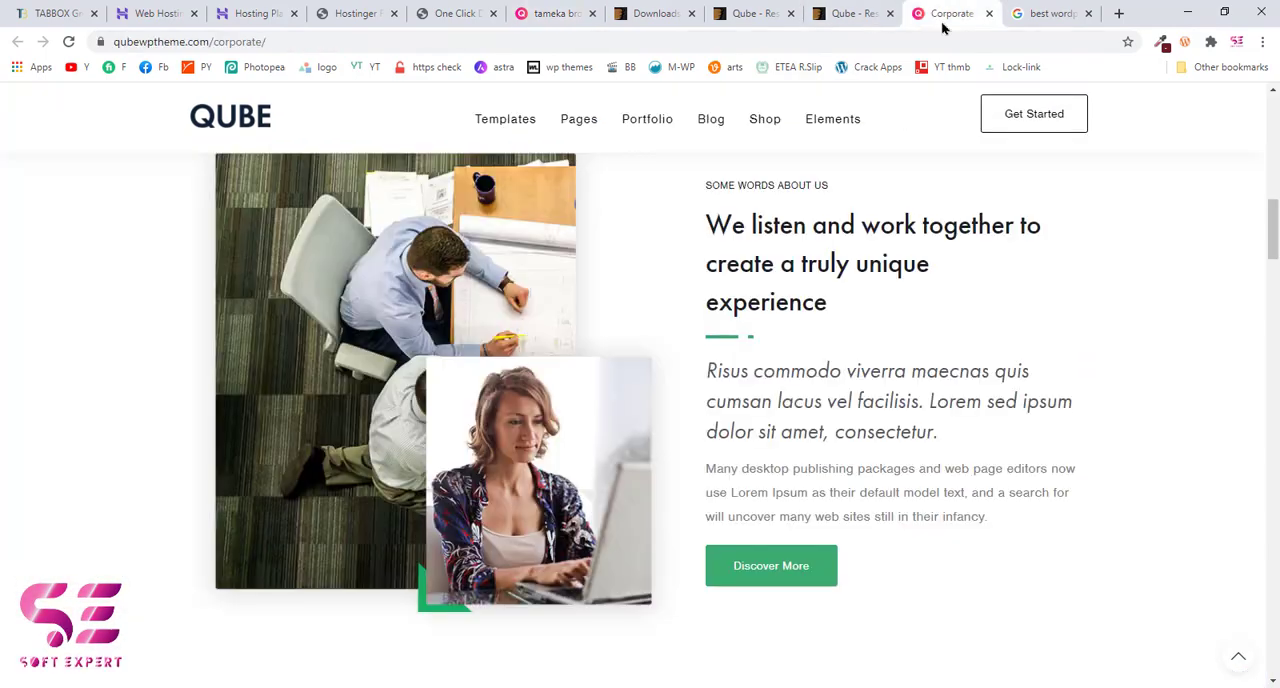
left_click_drag(1272, 230, 1276, 240)
scroll(1276, 240, "down", 10)
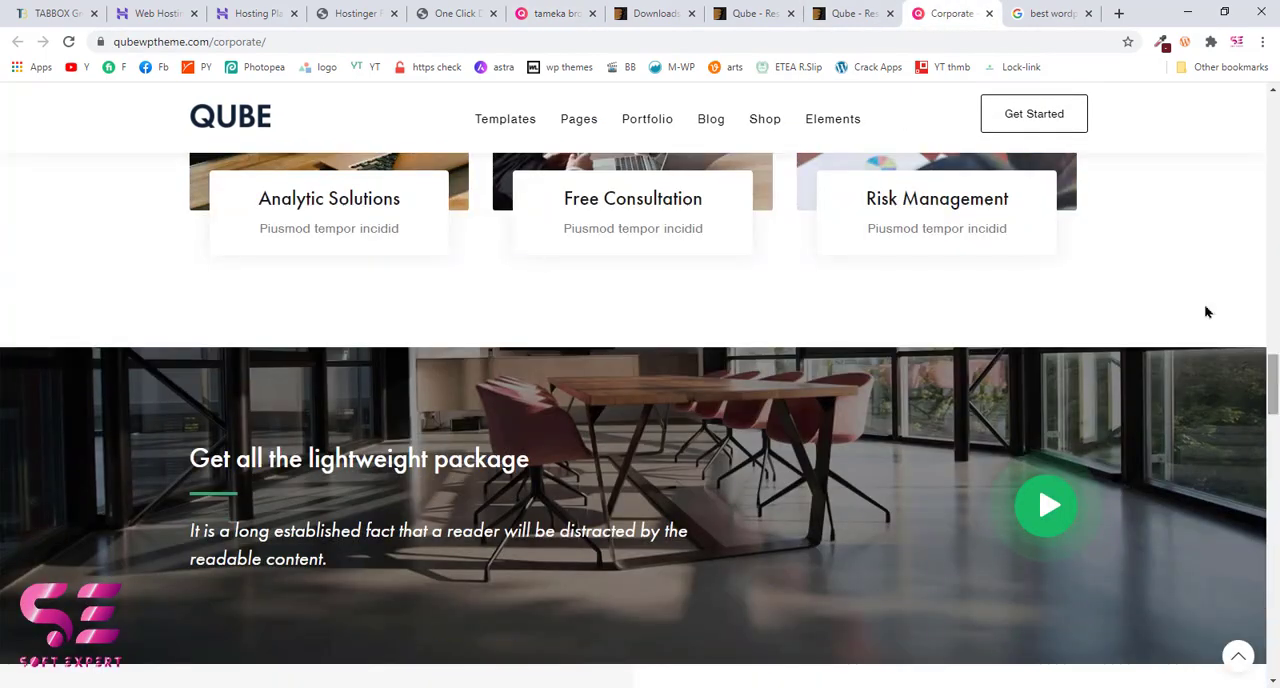
left_click(455, 10)
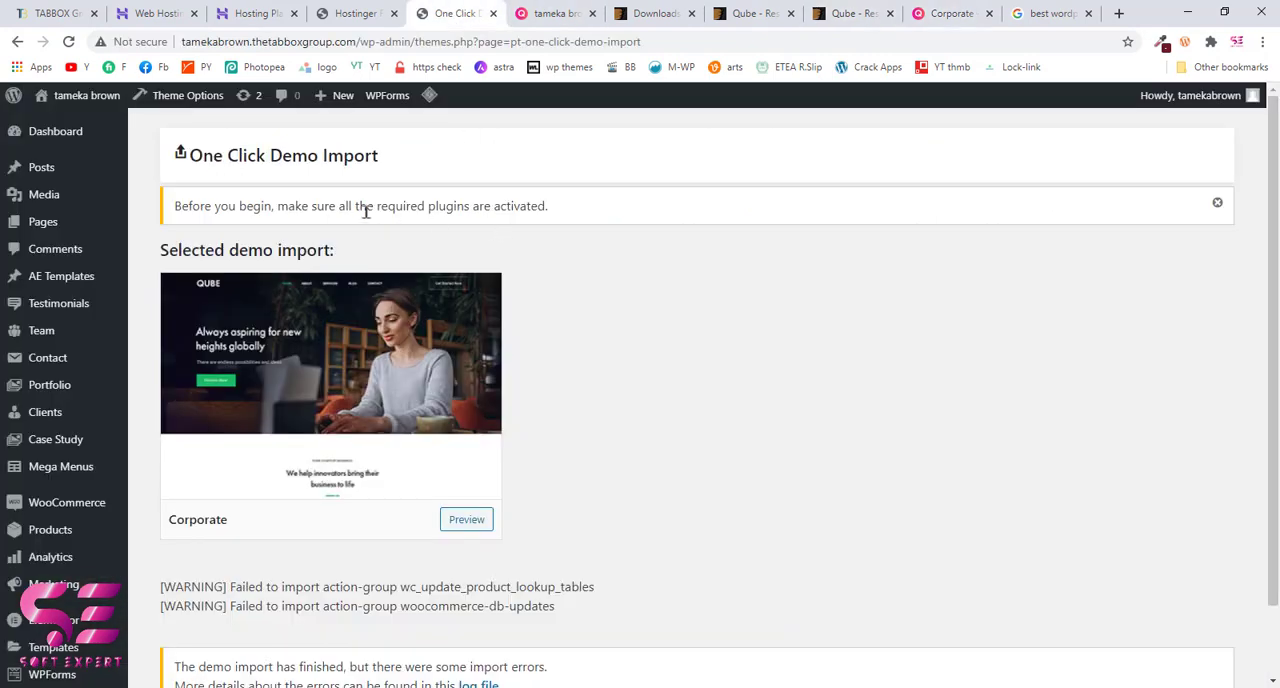